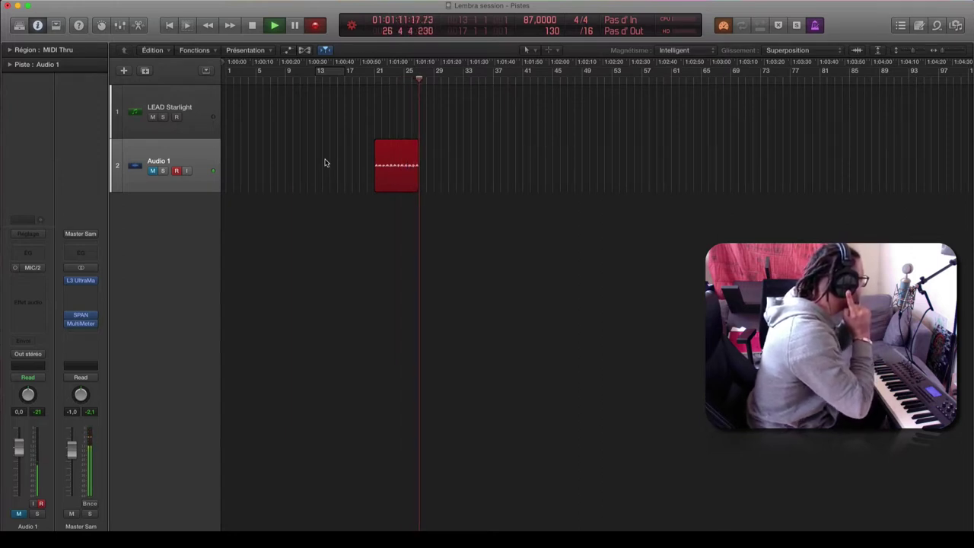
- Stop recording on Audio 1, extend the recorded region's start slightly earlier, and set the loop range to bars 21 to 27
{"action": "key", "text": "space"}
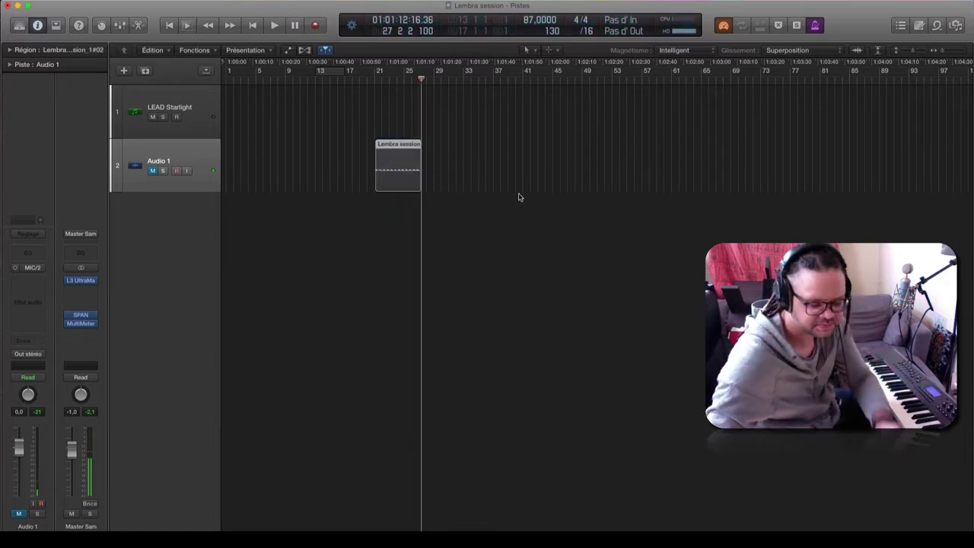
{"action": "key", "text": "super+Down"}
{"action": "key", "text": "super+Right"}
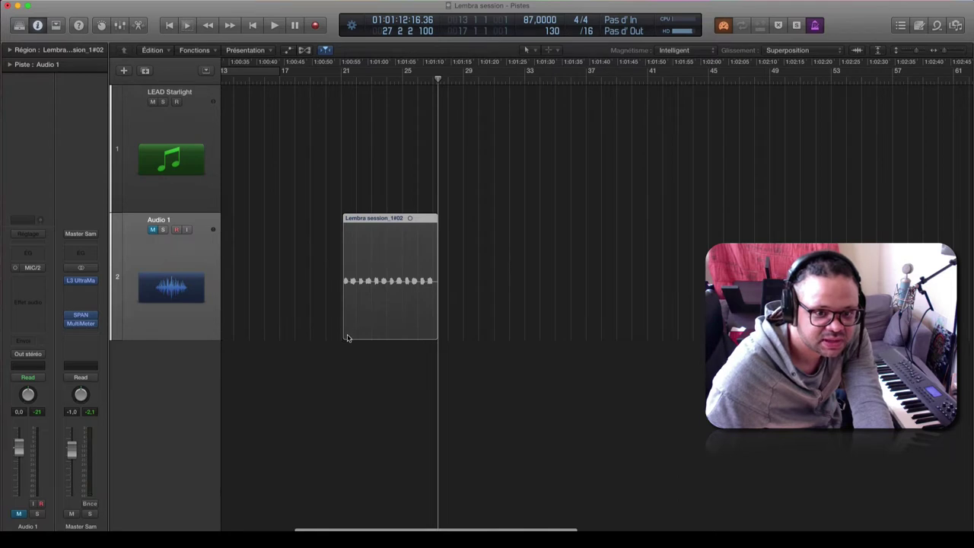
{"action": "left_click_drag", "start_coordinate": [346, 336], "coordinate": [342, 336]}
{"action": "left_click_drag", "start_coordinate": [348, 76], "coordinate": [436, 77]}
- Play the loop with Audio 1 unmuted and add a second audio track below it
{"action": "key", "text": "space"}
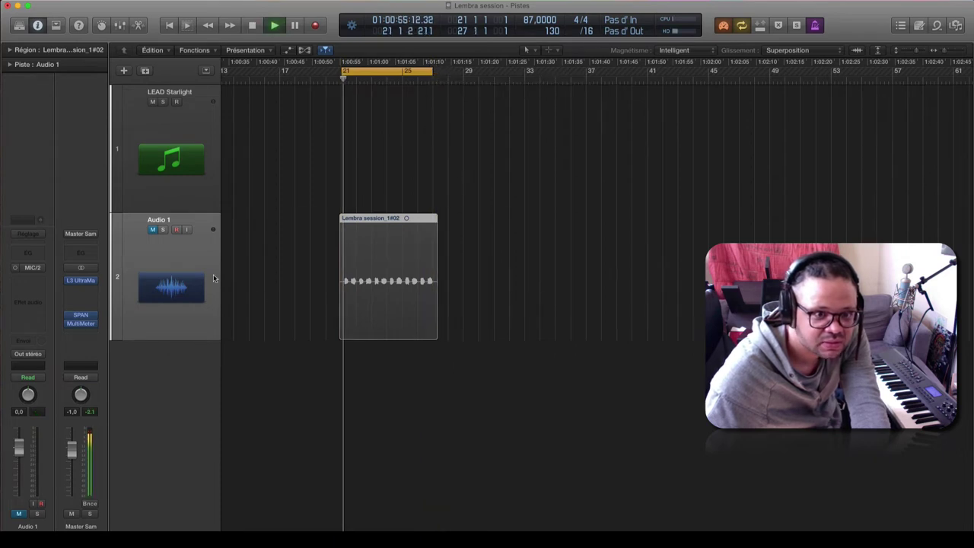
{"action": "left_click", "coordinate": [153, 230]}
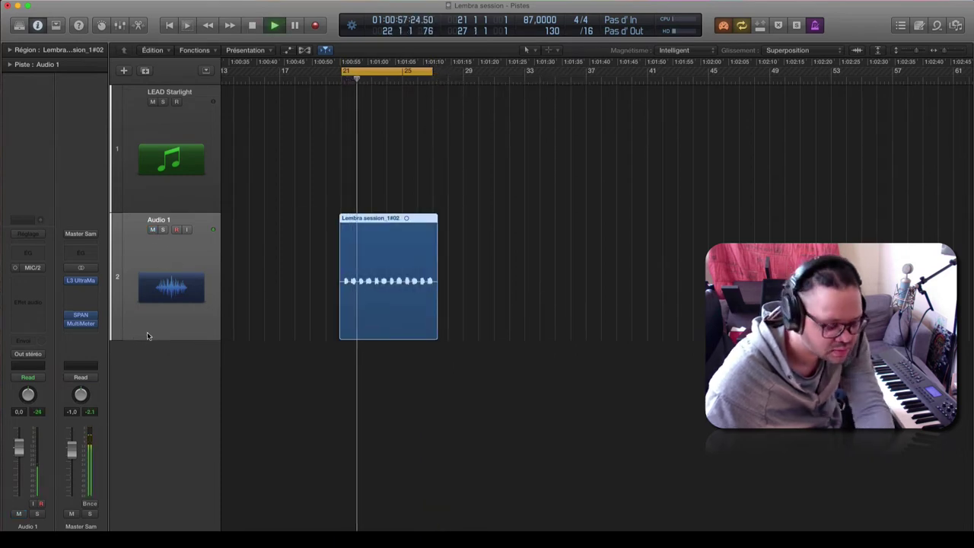
{"action": "double_click", "coordinate": [141, 374]}
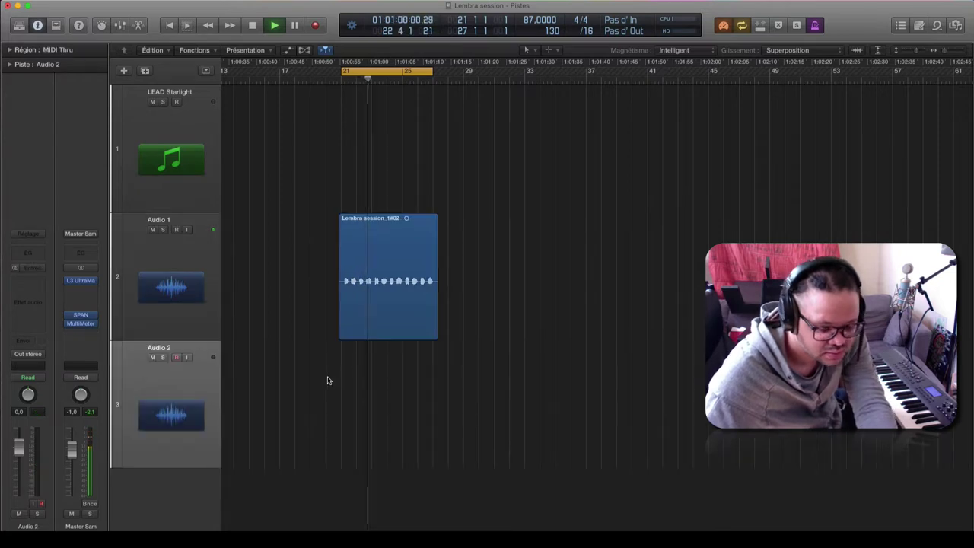
- Split the Audio 1 region at bar 24 and move its second half to Audio 2, starting at bar 21
{"action": "key", "text": "super+Right"}
{"action": "scroll", "coordinate": [411, 302], "scroll_direction": "left", "scroll_amount": 10}
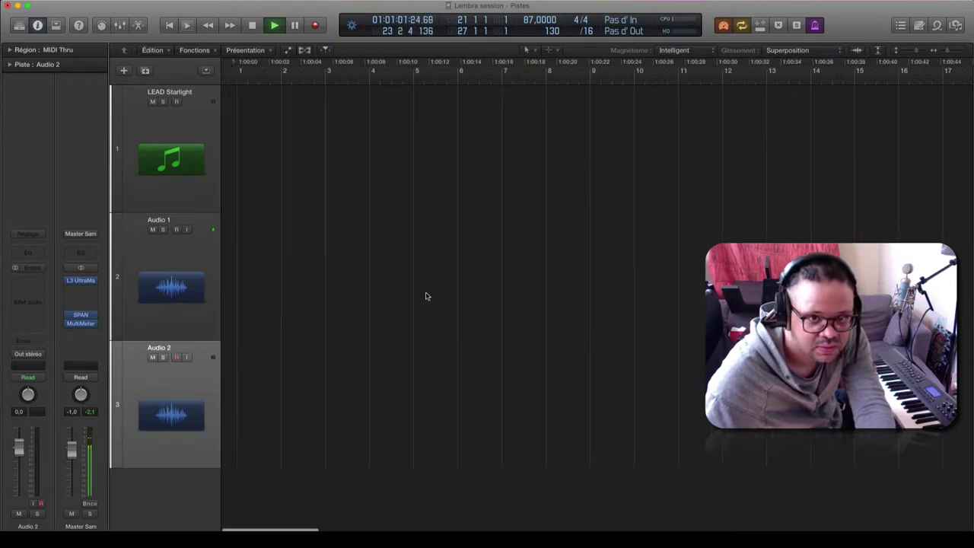
{"action": "scroll", "coordinate": [426, 296], "scroll_direction": "right", "scroll_amount": 2}
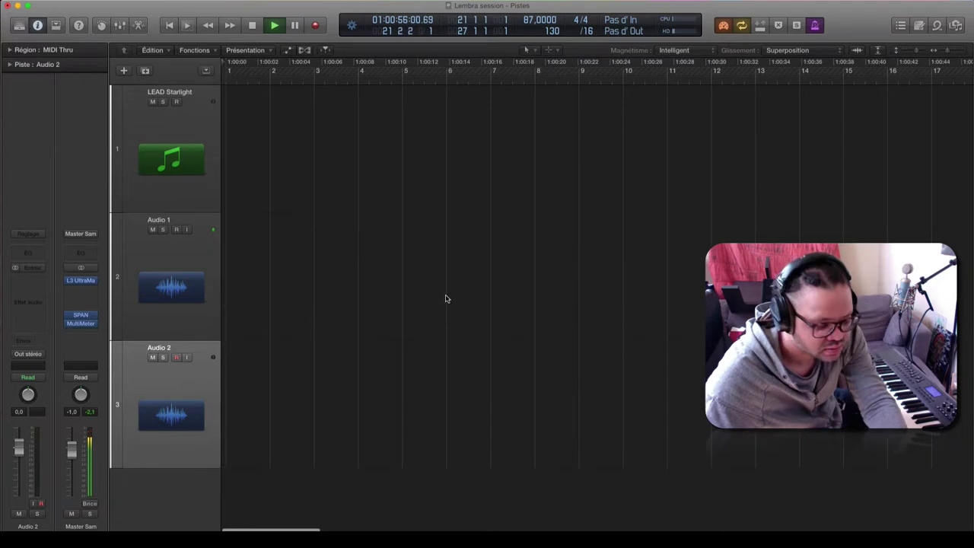
{"action": "scroll", "coordinate": [496, 297], "scroll_direction": "left", "scroll_amount": 5}
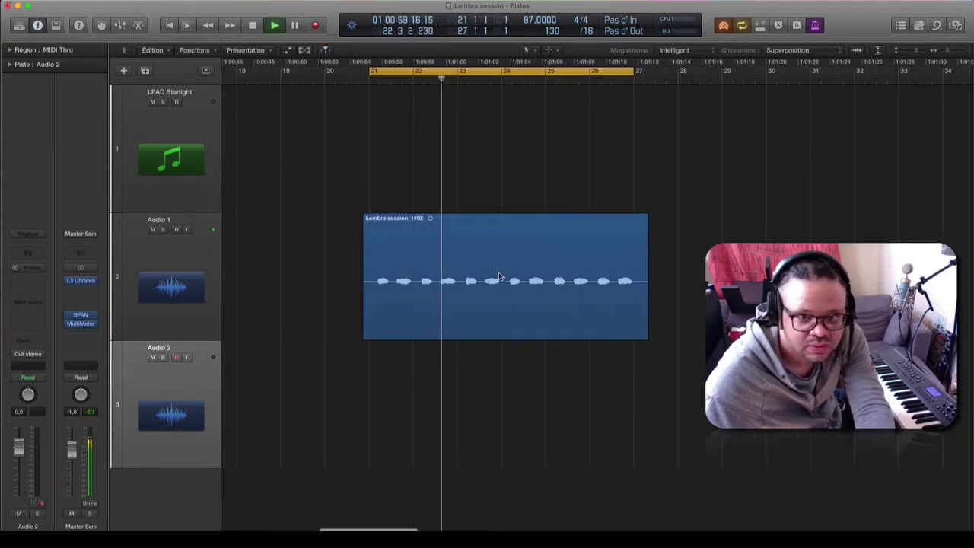
{"action": "left_click_drag", "start_coordinate": [500, 273], "coordinate": [338, 280]}
{"action": "left_click", "coordinate": [426, 277]}
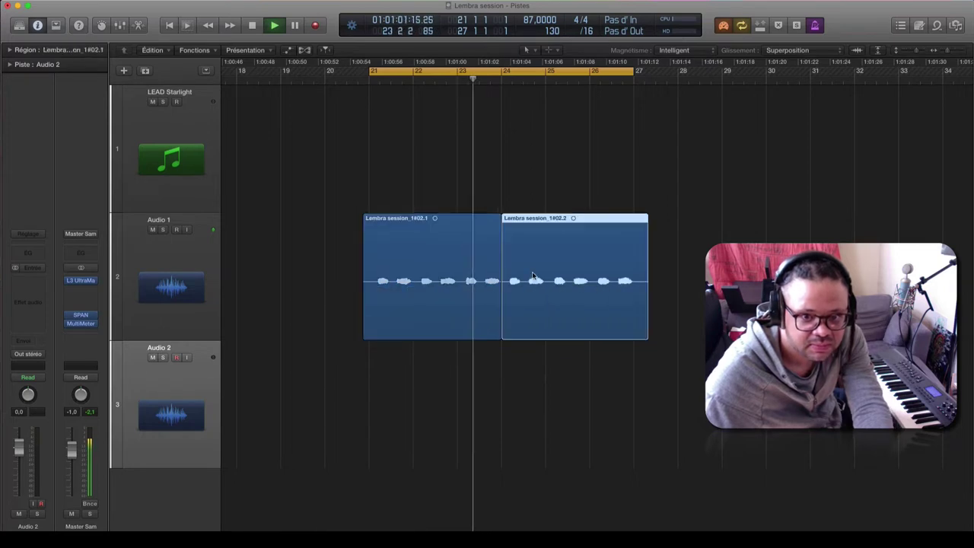
{"action": "left_click_drag", "start_coordinate": [529, 273], "coordinate": [399, 400]}
- Add another audio track directly below Audio 1 and move the second-half region from Audio 2 up to it
{"action": "key", "text": "x"}
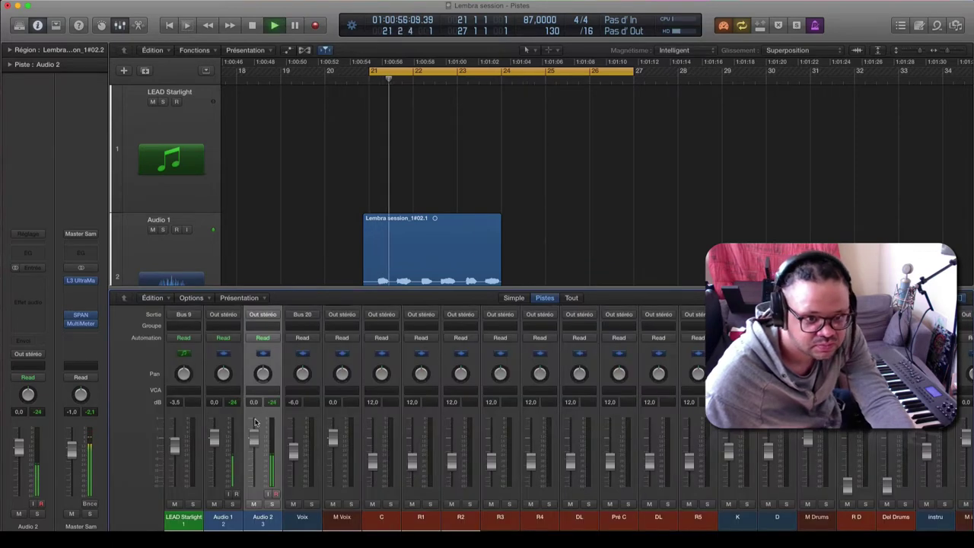
{"action": "key", "text": "x"}
{"action": "left_click", "coordinate": [201, 320]}
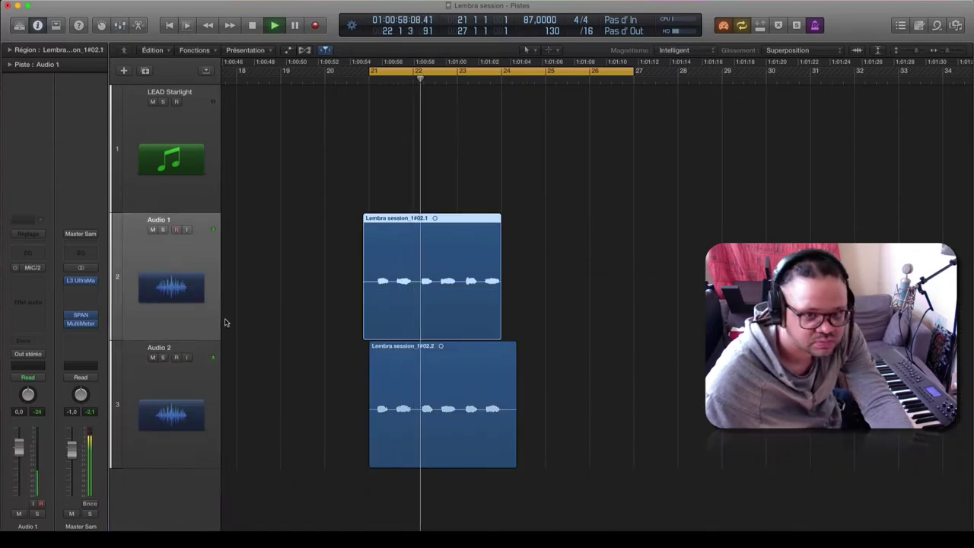
{"action": "key", "text": "super+d"}
{"action": "key", "text": "space"}
{"action": "left_click_drag", "start_coordinate": [395, 495], "coordinate": [396, 415]}
{"action": "key", "text": "space"}
- Solo Audio 1 and Audio 3 one at a time to compare the two half regions
{"action": "left_click", "coordinate": [162, 357]}
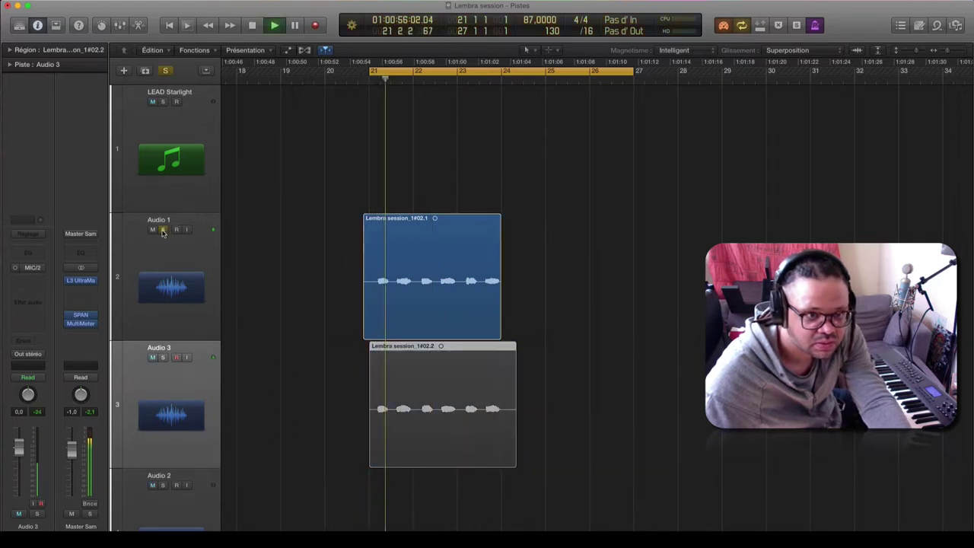
{"action": "left_click", "coordinate": [162, 357]}
{"action": "left_click", "coordinate": [162, 230]}
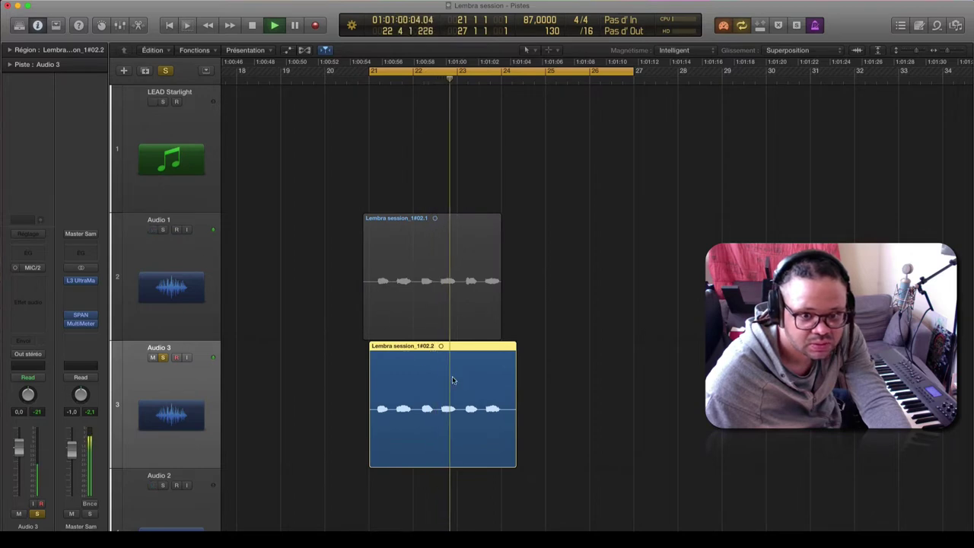
- Undo the added track, the region moves and the split at bar 24
{"action": "key", "text": "super+z"}
{"action": "key", "text": "super+z"}
{"action": "key", "text": "super+z"}
{"action": "key", "text": "super+z"}
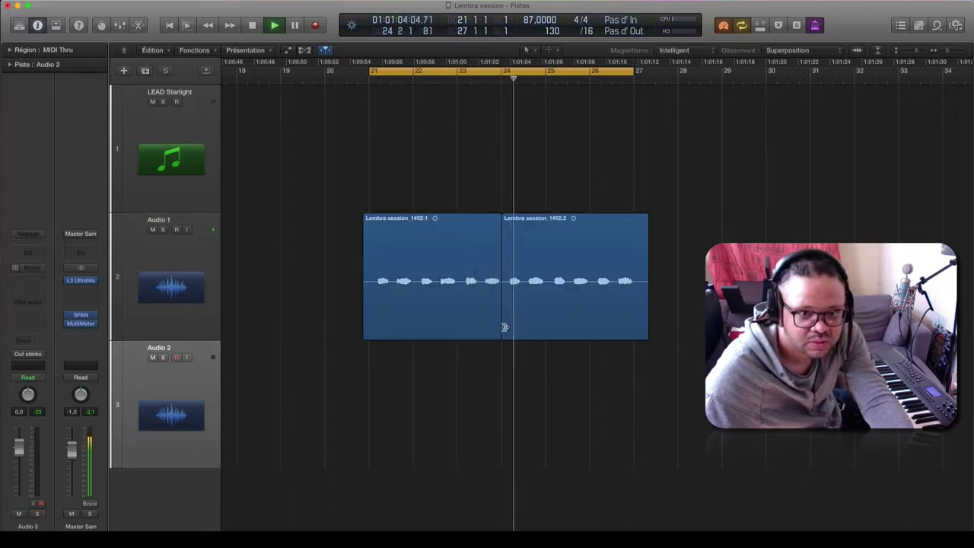
{"action": "left_click", "coordinate": [483, 86]}
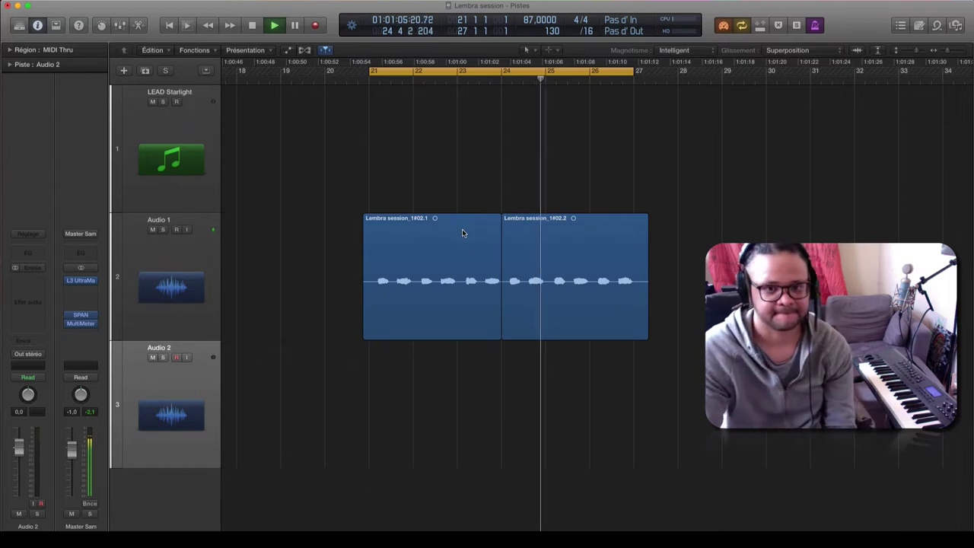
{"action": "key", "text": "Return"}
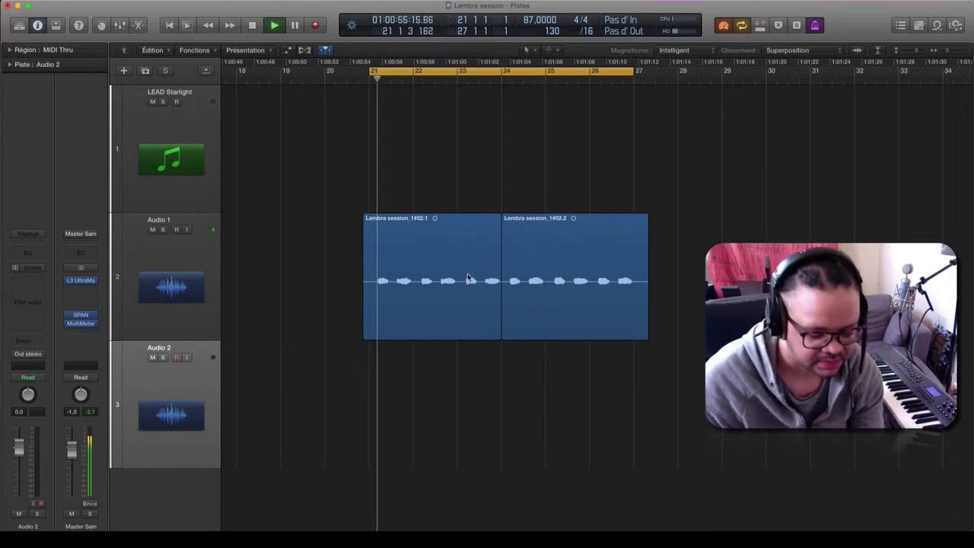
{"action": "scroll", "coordinate": [470, 279], "scroll_direction": "up", "scroll_amount": 1}
{"action": "scroll", "coordinate": [470, 280], "scroll_direction": "up", "scroll_amount": 1}
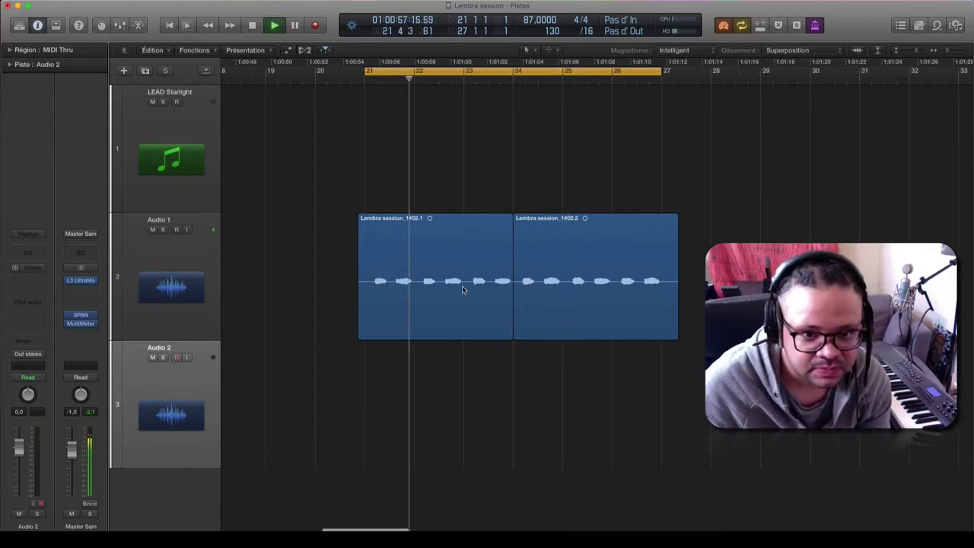
{"action": "left_click", "coordinate": [465, 297]}
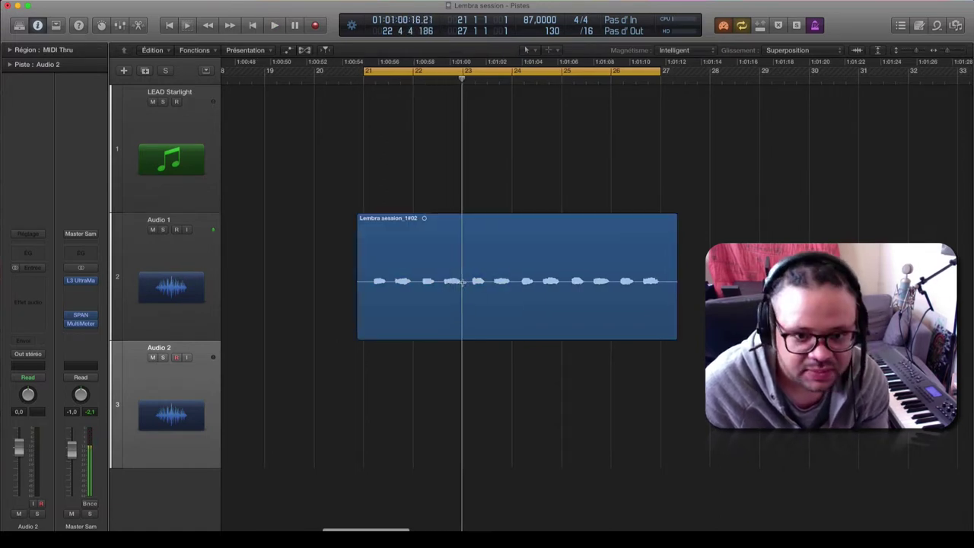
- Split the Audio 1 region into three pieces at bars 23 and 25
{"action": "left_click", "coordinate": [462, 283]}
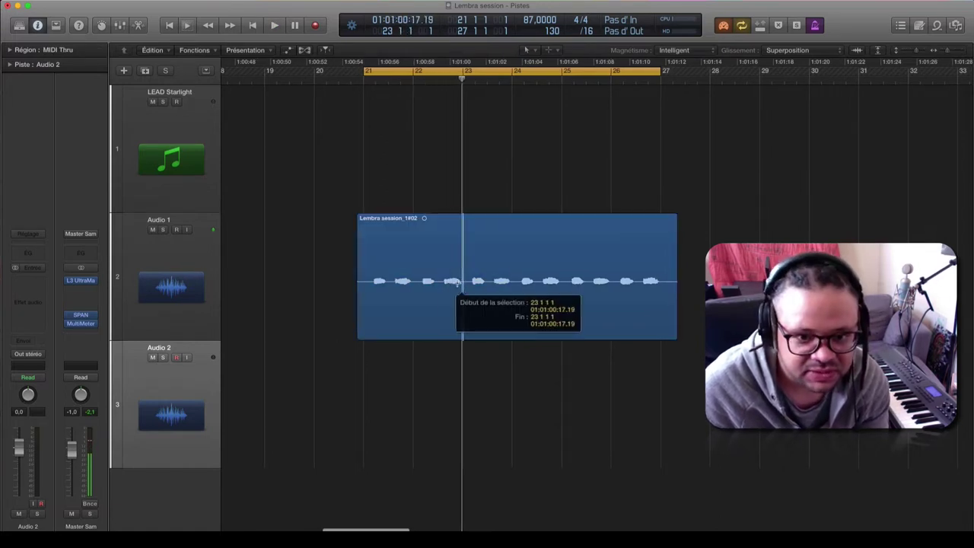
{"action": "left_click", "coordinate": [560, 293]}
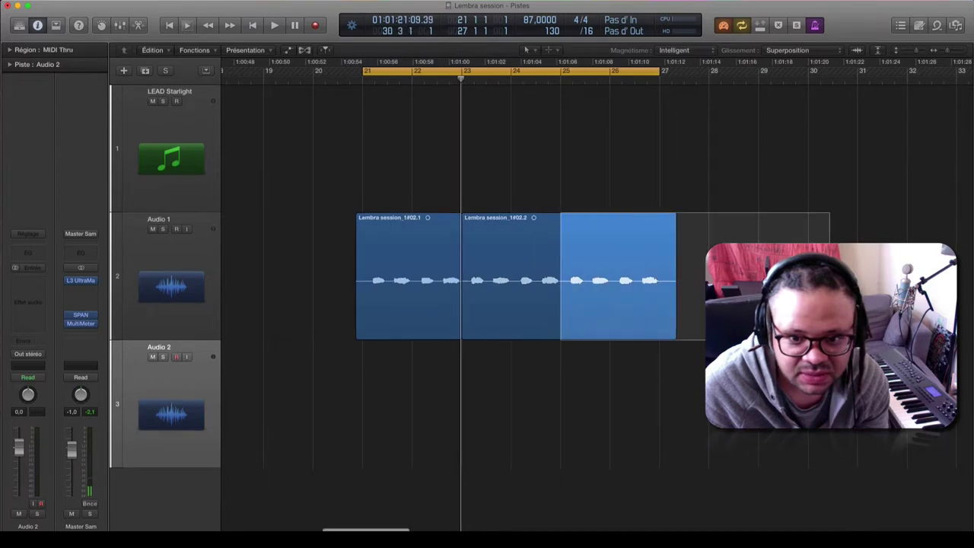
{"action": "left_click", "coordinate": [374, 343]}
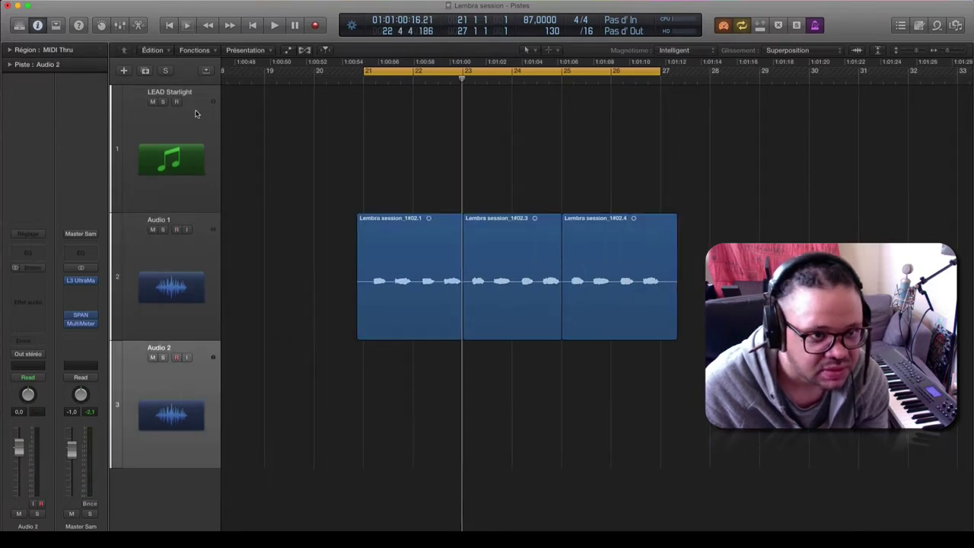
- Add a third audio track and move the second and third pieces to Audio 2 and Audio 3, both starting at bar 21
{"action": "left_click", "coordinate": [146, 70]}
{"action": "left_click_drag", "start_coordinate": [534, 329], "coordinate": [419, 355]}
{"action": "left_click", "coordinate": [598, 334]}
{"action": "left_click_drag", "start_coordinate": [599, 333], "coordinate": [401, 519]}
{"action": "left_click", "coordinate": [207, 372]}
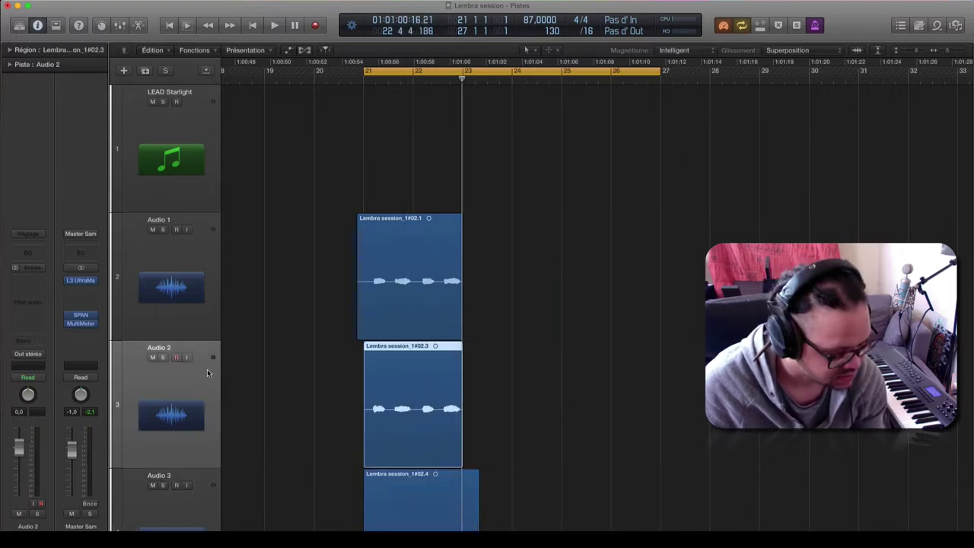
- Shorten the loop range to bars 21 to 23 and play the stacked regions
{"action": "key", "text": "x"}
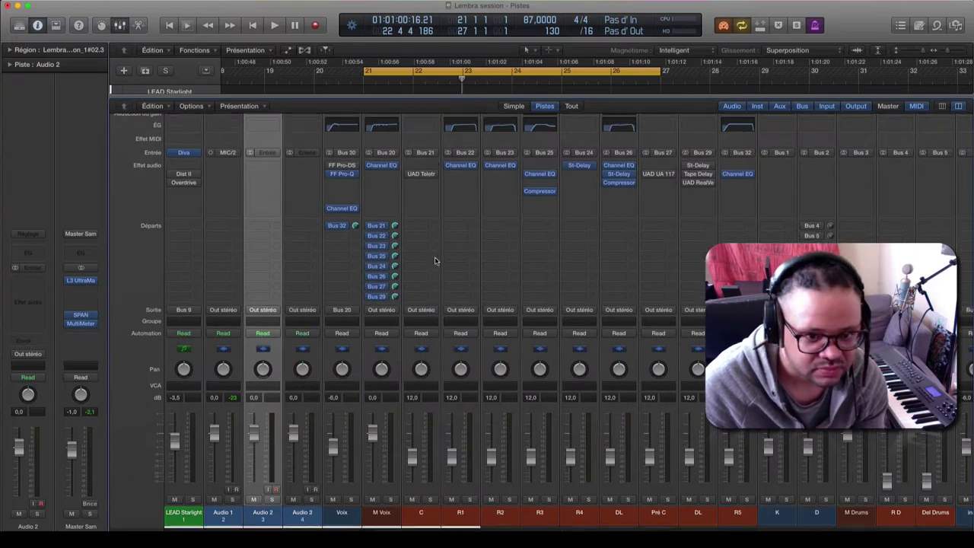
{"action": "key", "text": "x"}
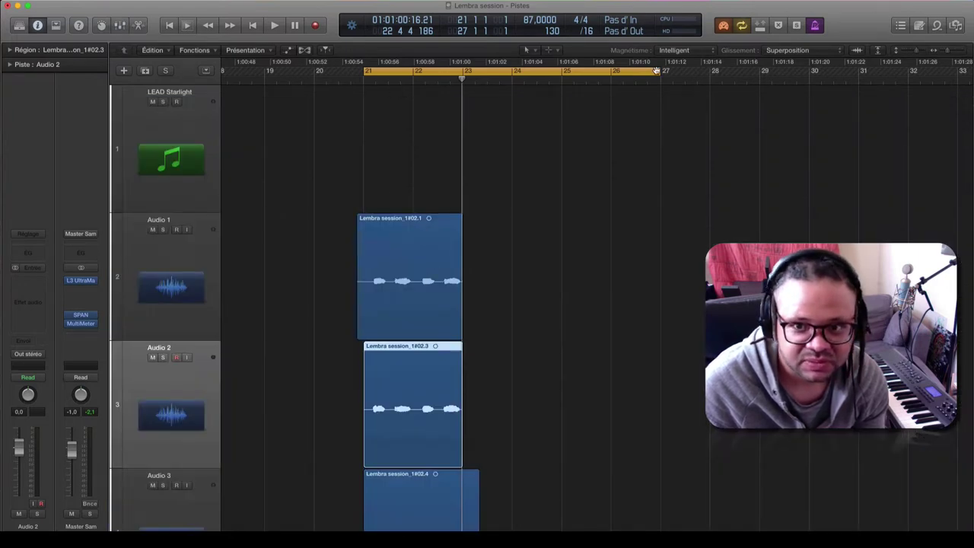
{"action": "left_click_drag", "start_coordinate": [656, 71], "coordinate": [462, 70]}
{"action": "key", "text": "space"}
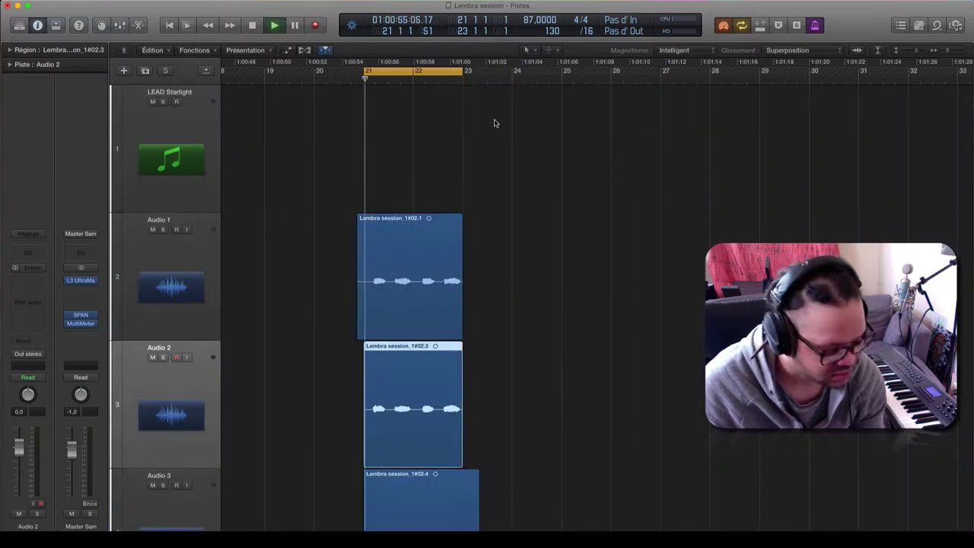
- Pan Audio 2 and Audio 3 to opposite sides and lower the faders of Audio 1, 2 and 3 together to -9.8 dB
{"action": "key", "text": "x"}
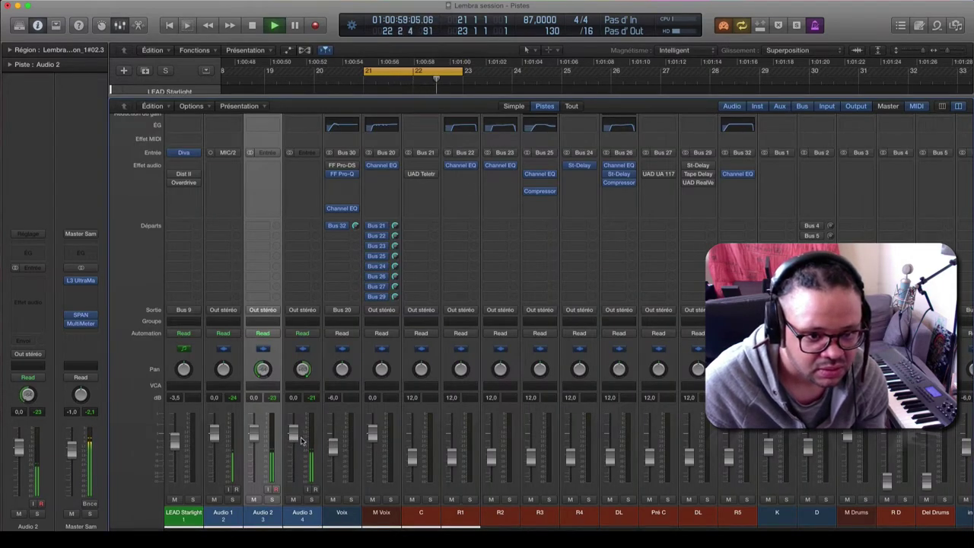
{"action": "left_click", "coordinate": [223, 515]}
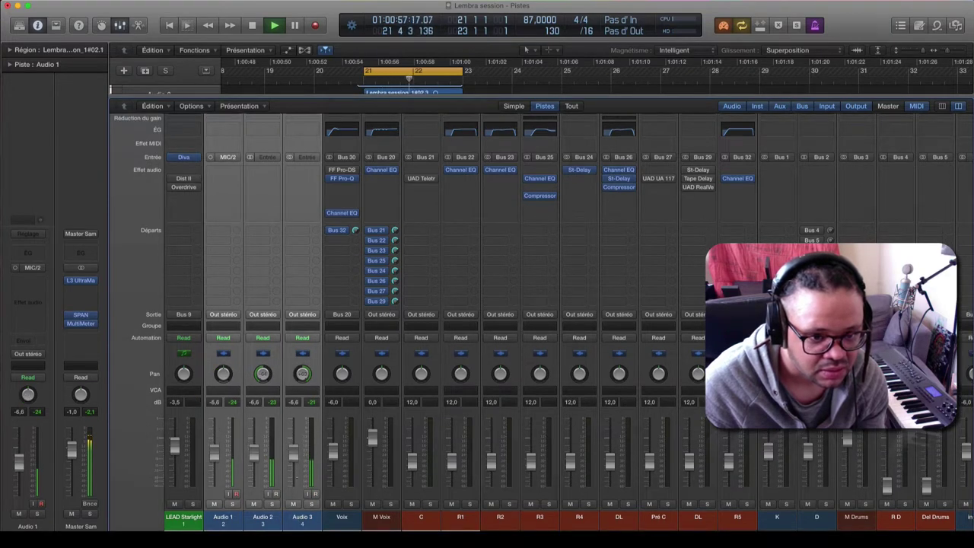
{"action": "key", "text": "x"}
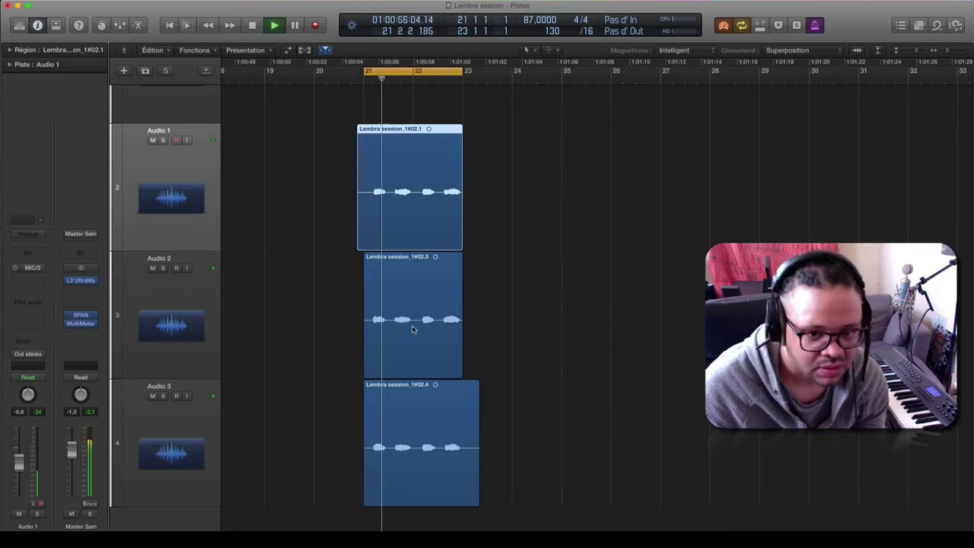
{"action": "key", "text": "x"}
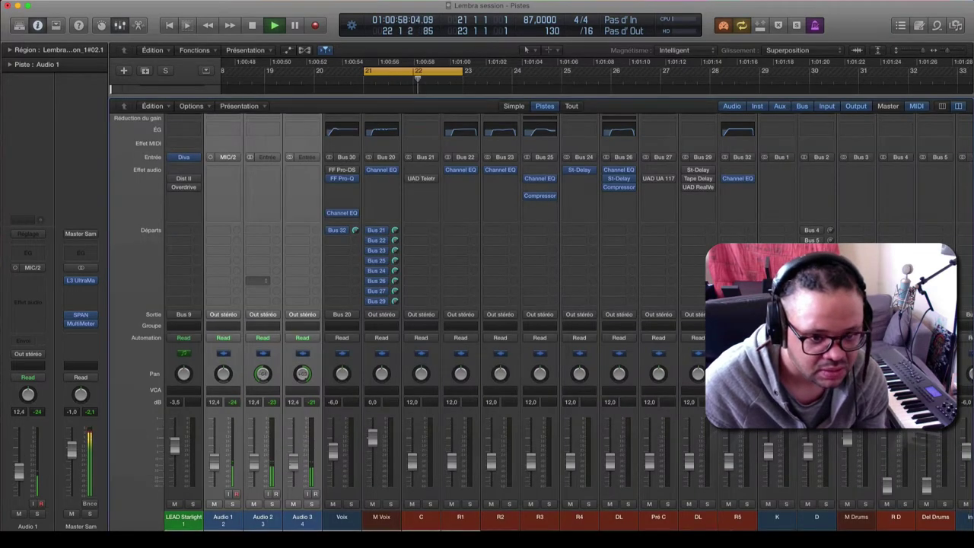
- Add a send to Bus 6 on the selected Audio 1, Audio 2 and Audio 3 channels
{"action": "left_click", "coordinate": [226, 233]}
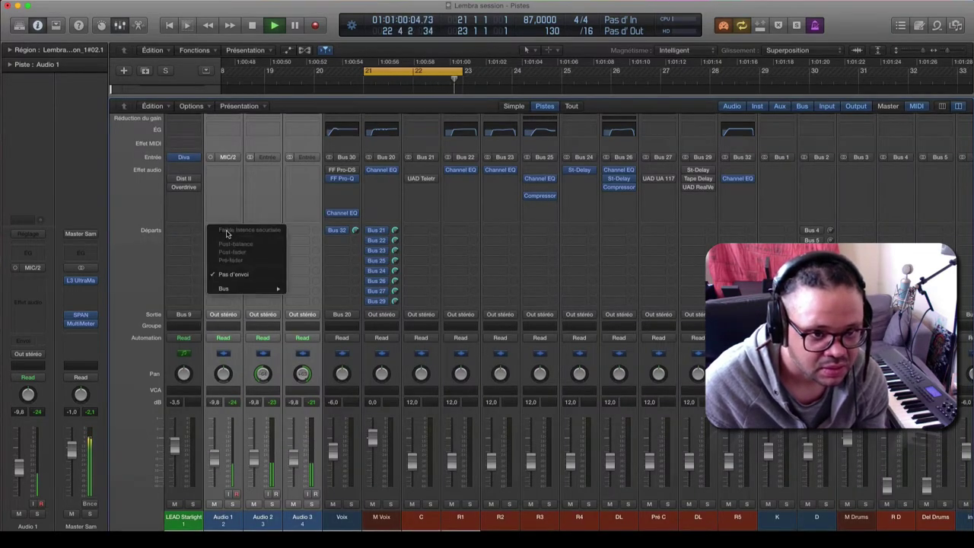
{"action": "mouse_move", "coordinate": [253, 292]}
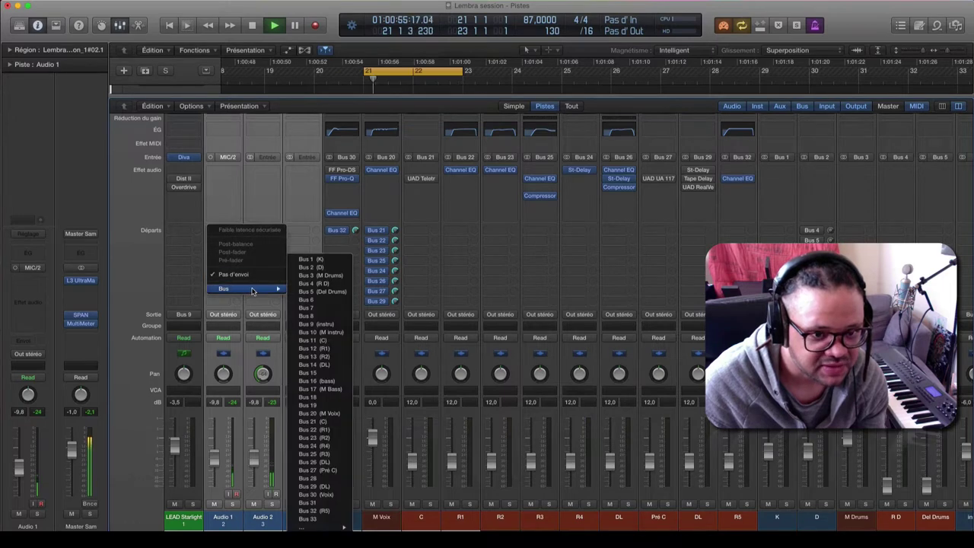
{"action": "left_click", "coordinate": [316, 303]}
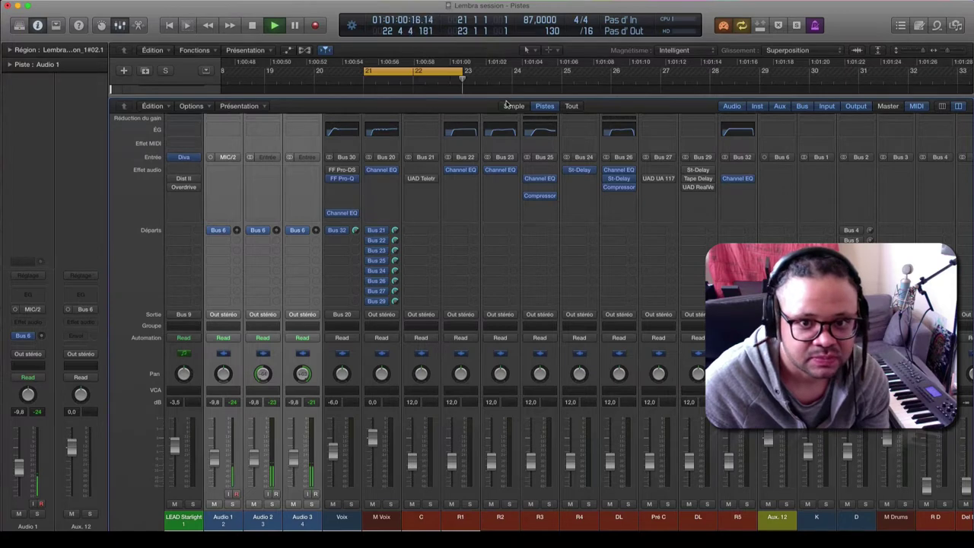
- Set the Bus 6 send level to +0.0 dB on all three audio tracks and show only Audio 1's signal chain
{"action": "left_click", "coordinate": [510, 106]}
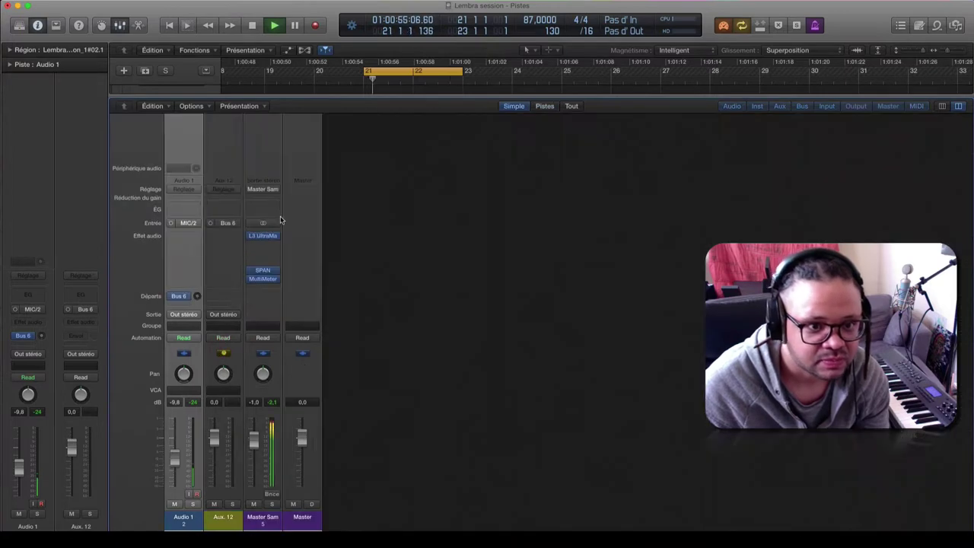
{"action": "left_click", "coordinate": [542, 107]}
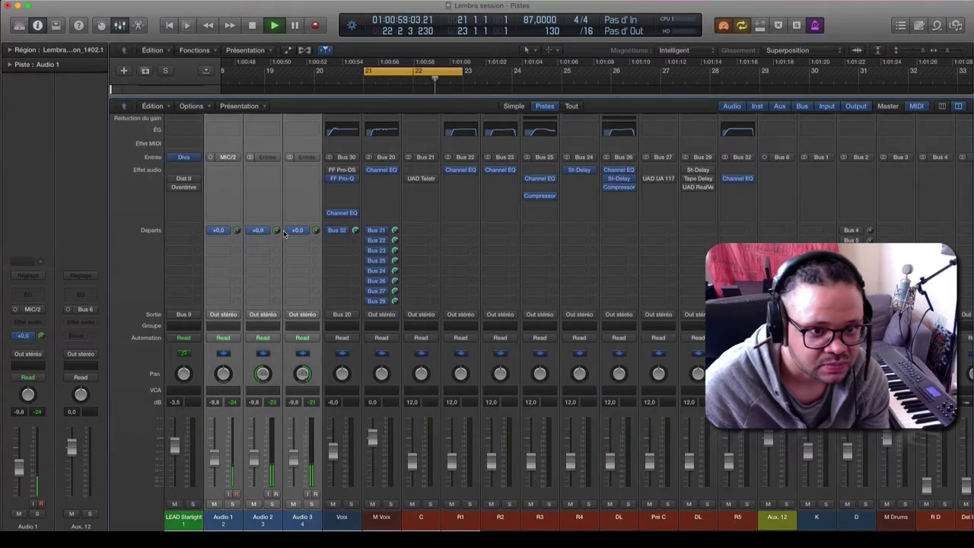
{"action": "left_click", "coordinate": [513, 107]}
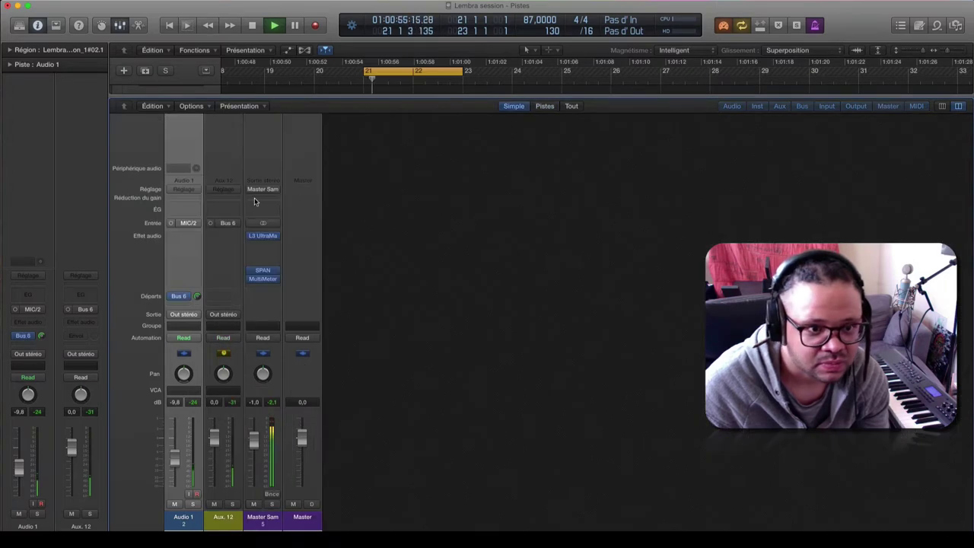
- Insert the FabFilter Pro-R reverb on the Aux 12 channel fed by Bus 6 and close its window
{"action": "left_click", "coordinate": [230, 192]}
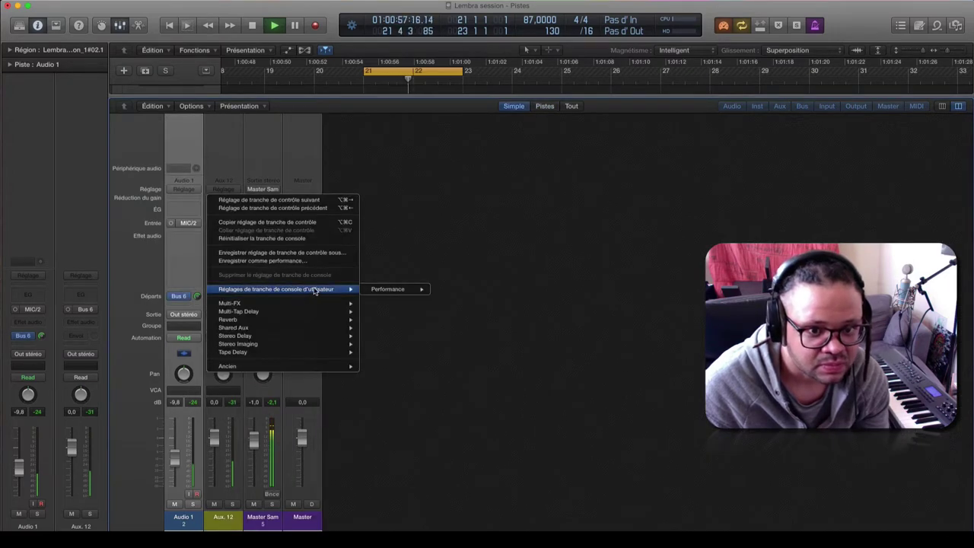
{"action": "left_click", "coordinate": [463, 241]}
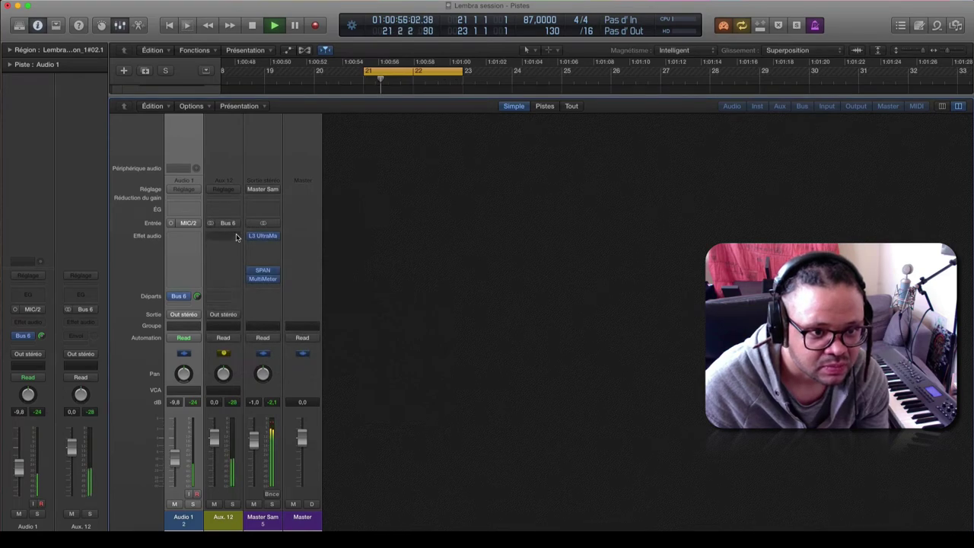
{"action": "left_click", "coordinate": [223, 235]}
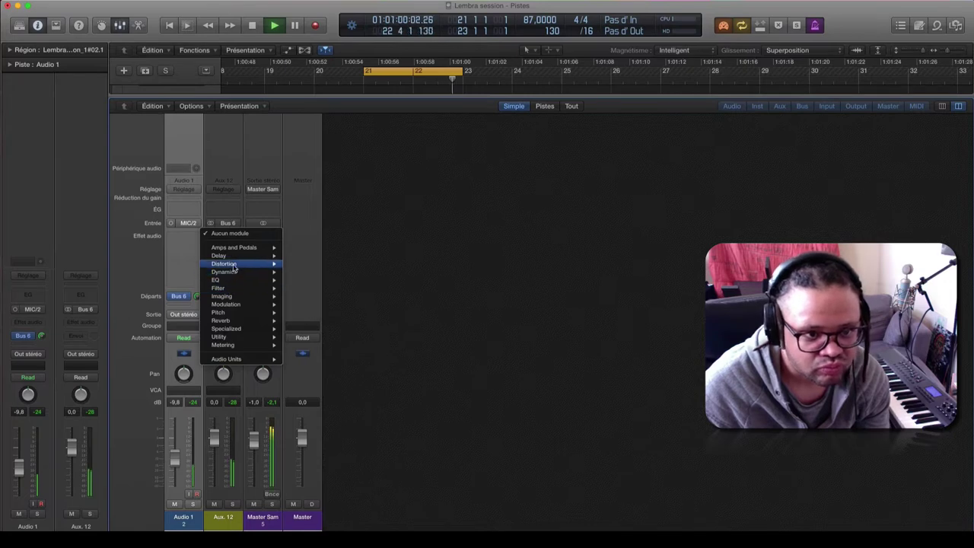
{"action": "mouse_move", "coordinate": [253, 323]}
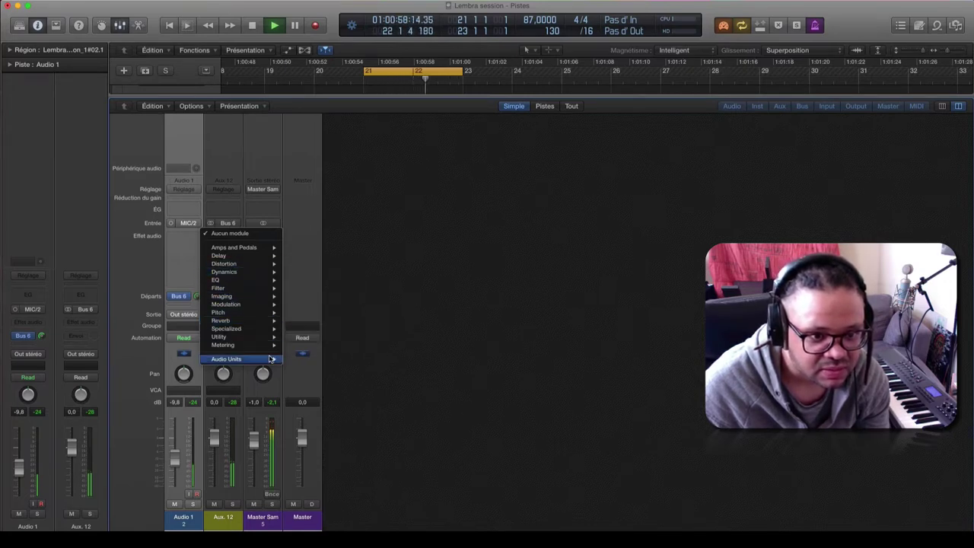
{"action": "mouse_move", "coordinate": [270, 358]}
{"action": "mouse_move", "coordinate": [326, 414]}
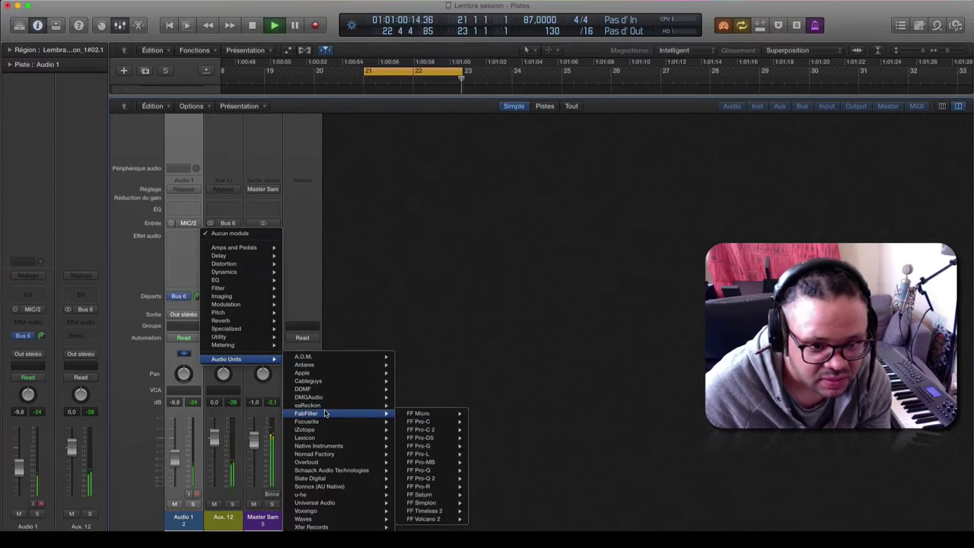
{"action": "key", "text": "Escape"}
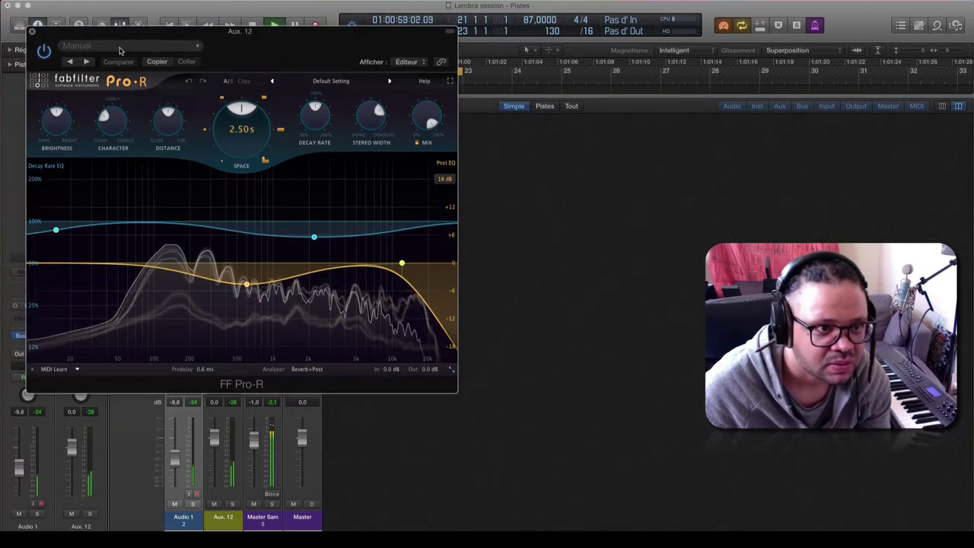
{"action": "left_click", "coordinate": [31, 32]}
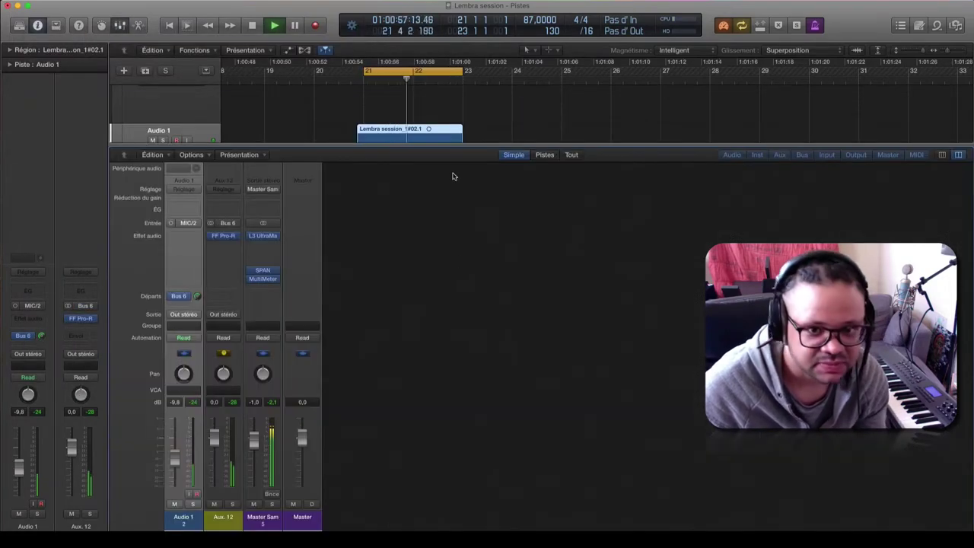
- Show all mixer tracks, add a Channel EQ with the EQ preset to the selected audio channels, and set Audio 1's low cut to 184 Hz
{"action": "left_click", "coordinate": [543, 155]}
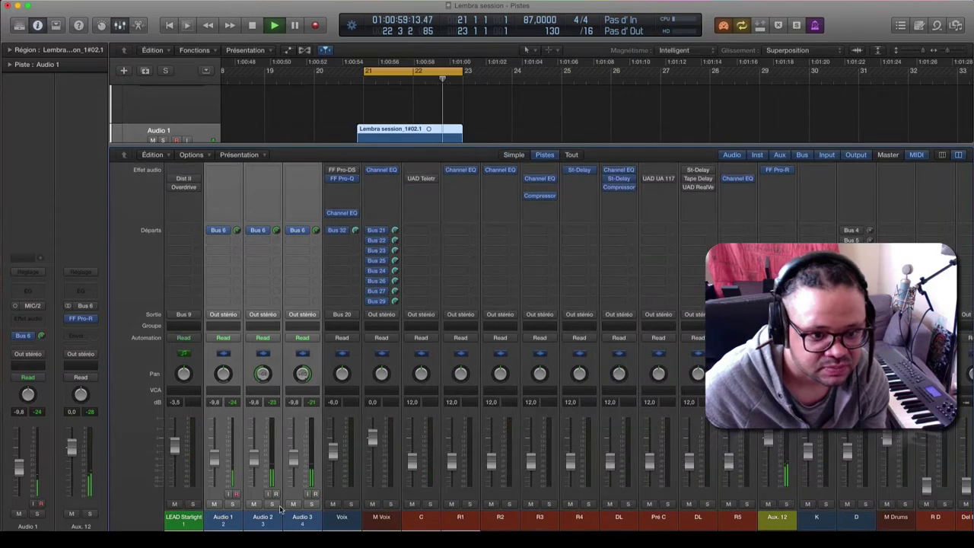
{"action": "scroll", "coordinate": [225, 176], "scroll_direction": "up", "scroll_amount": 2}
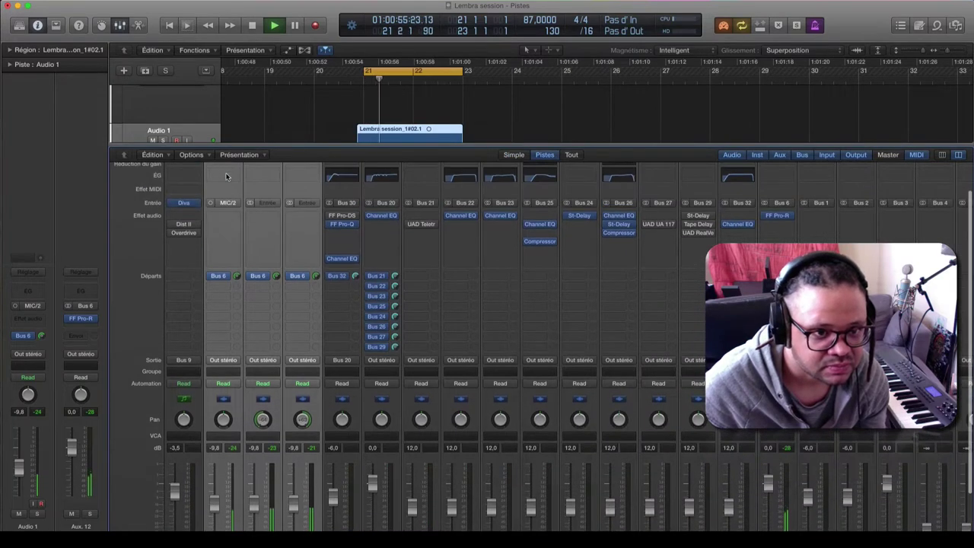
{"action": "left_click", "coordinate": [285, 177]}
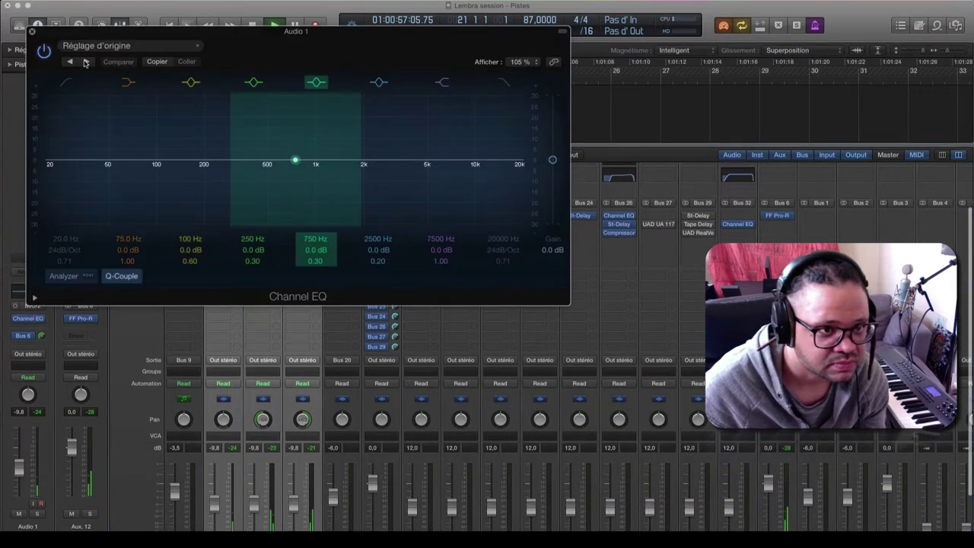
{"action": "left_click", "coordinate": [86, 62]}
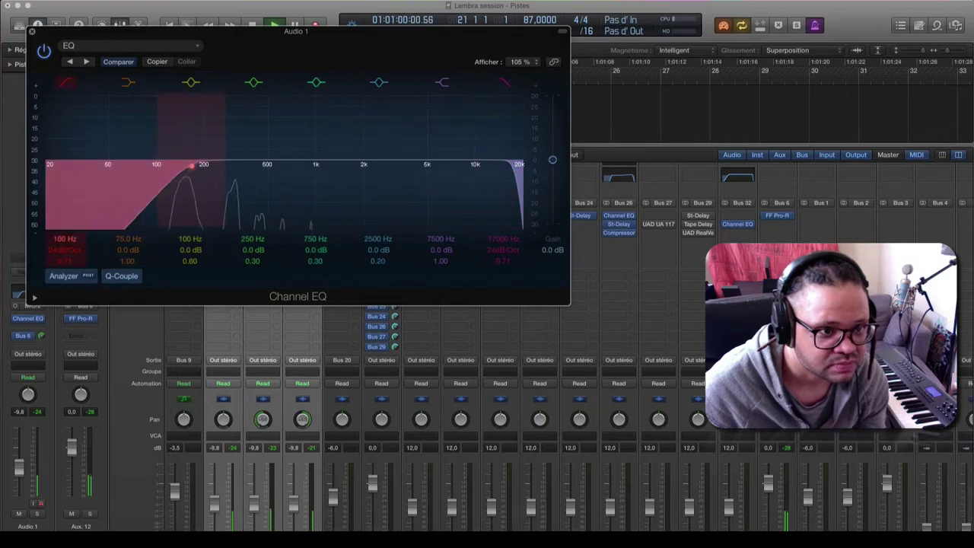
{"action": "left_click_drag", "start_coordinate": [199, 166], "coordinate": [201, 166]}
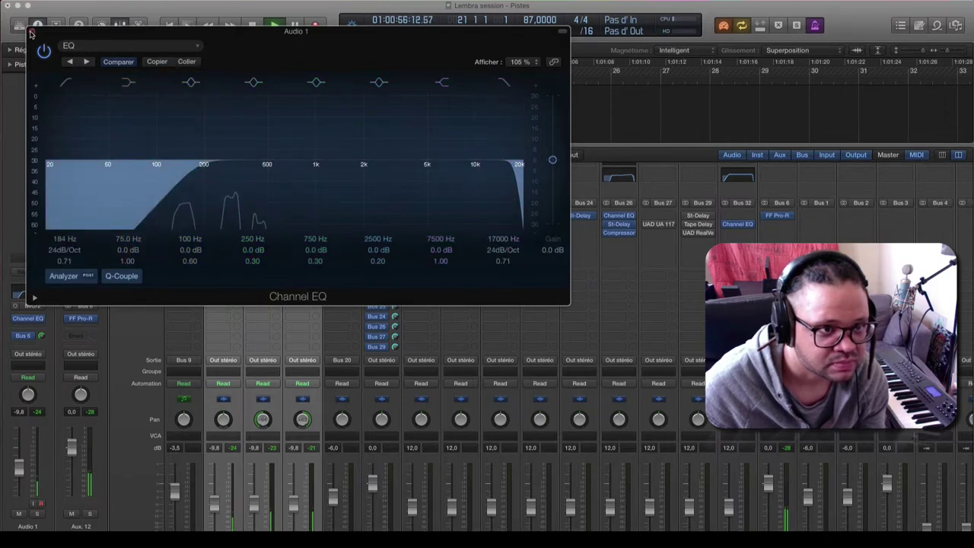
{"action": "left_click", "coordinate": [30, 33]}
- Replace the Channel EQs on Audio 2 and Audio 3 with copies of Audio 1's Channel EQ
{"action": "scroll", "coordinate": [273, 306], "scroll_direction": "down", "scroll_amount": 3}
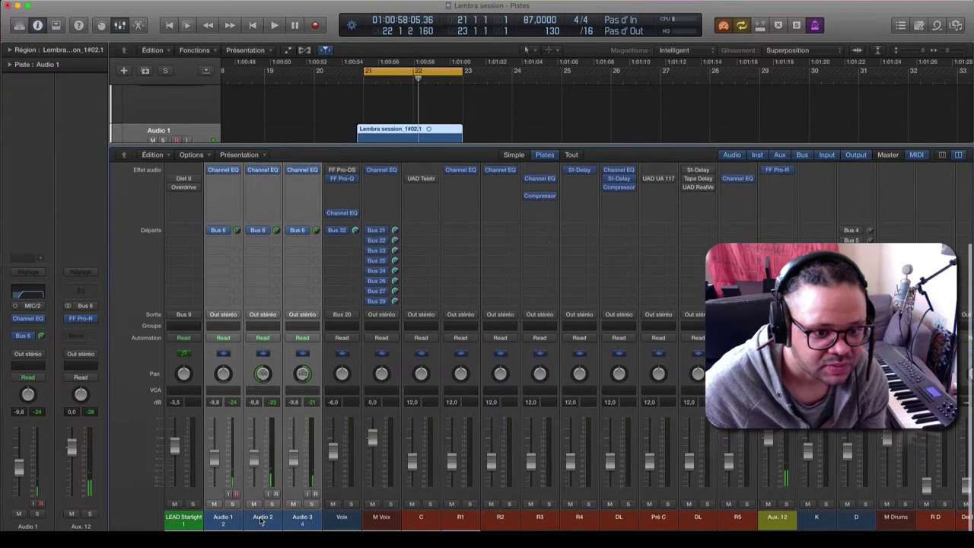
{"action": "left_click", "coordinate": [261, 523]}
{"action": "left_click", "coordinate": [295, 523], "text": "shift"}
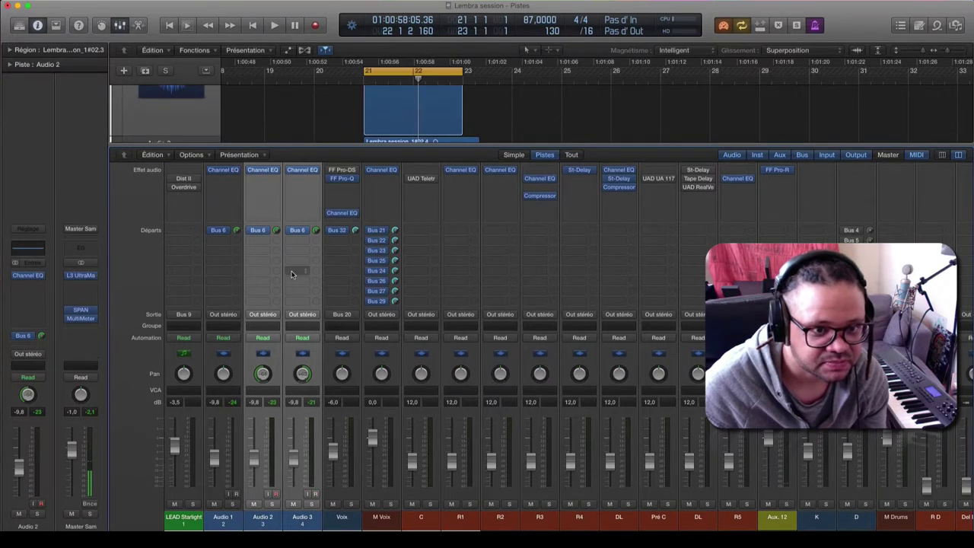
{"action": "scroll", "coordinate": [263, 196], "scroll_direction": "up", "scroll_amount": 1}
{"action": "left_click", "coordinate": [275, 189]}
{"action": "left_click", "coordinate": [258, 191]}
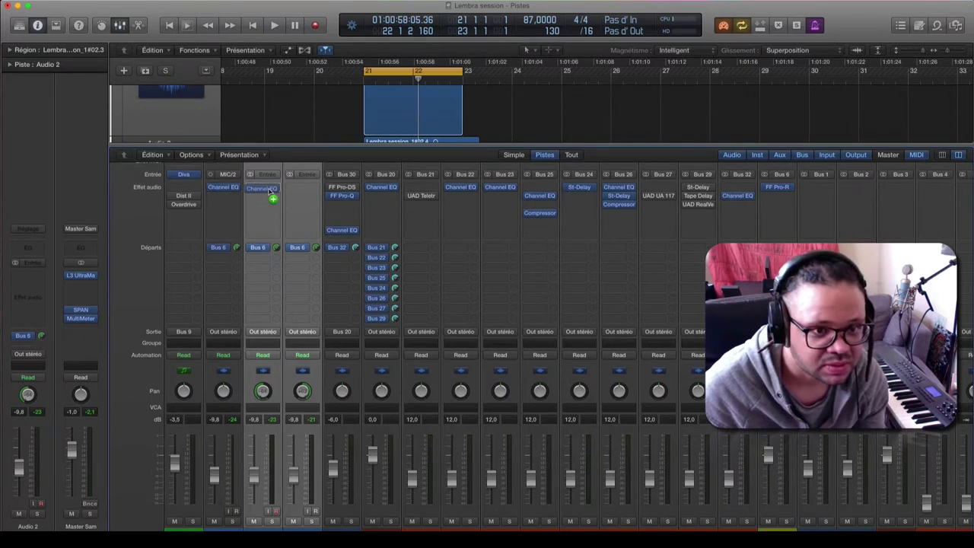
{"action": "left_click_drag", "start_coordinate": [265, 191], "coordinate": [304, 191]}
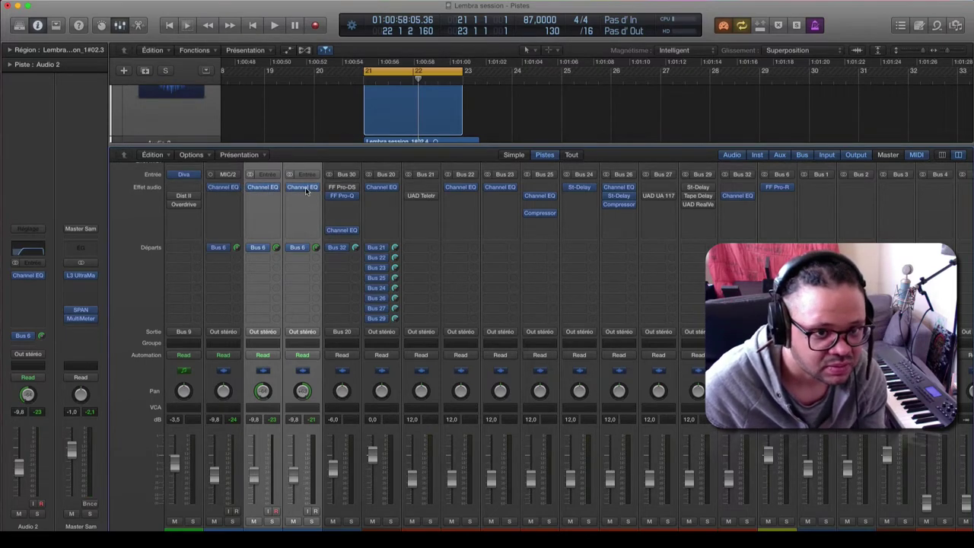
- Play the loop with the mixer closed and the track heights reduced so all four tracks fit
{"action": "key", "text": "space"}
{"action": "key", "text": "x"}
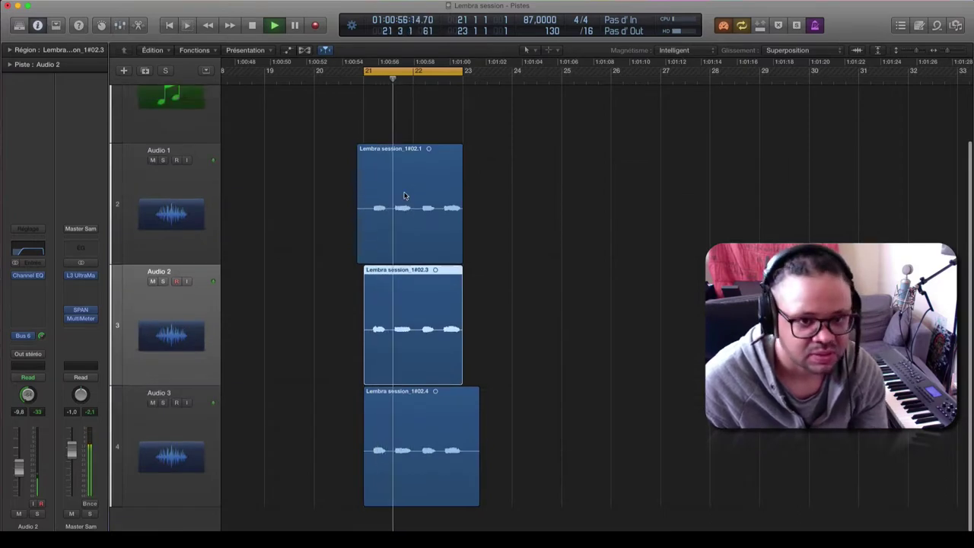
{"action": "key", "text": "super+Up"}
- Record a MIDI part on the LEAD Starlight track over bars 21 to 23 and quantize it to 1/16 Note
{"action": "left_click", "coordinate": [134, 113]}
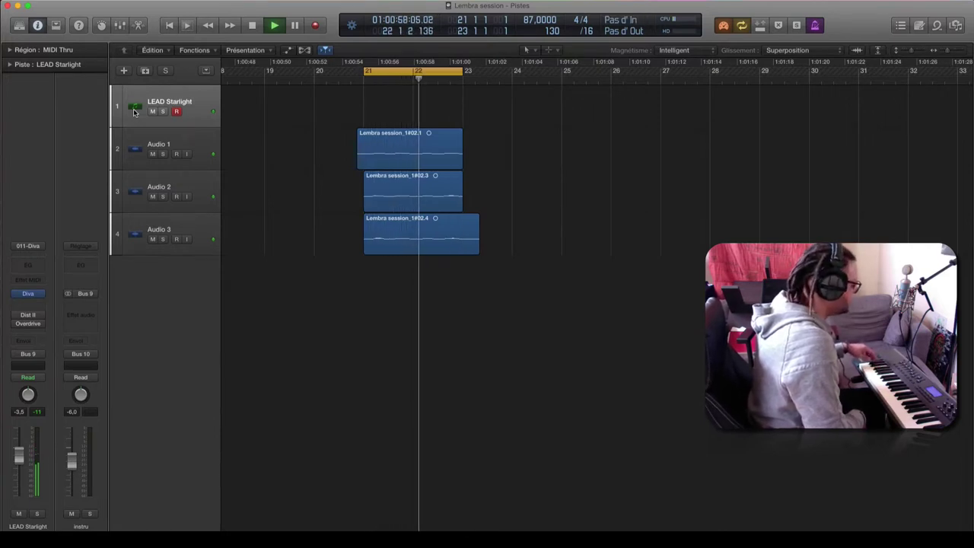
{"action": "key", "text": "space"}
{"action": "key", "text": "r"}
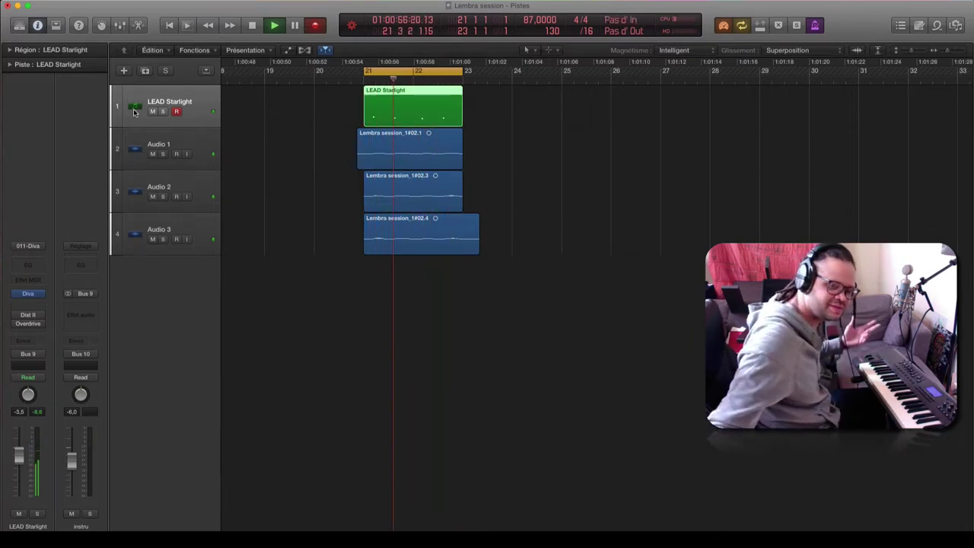
{"action": "left_click", "coordinate": [275, 26]}
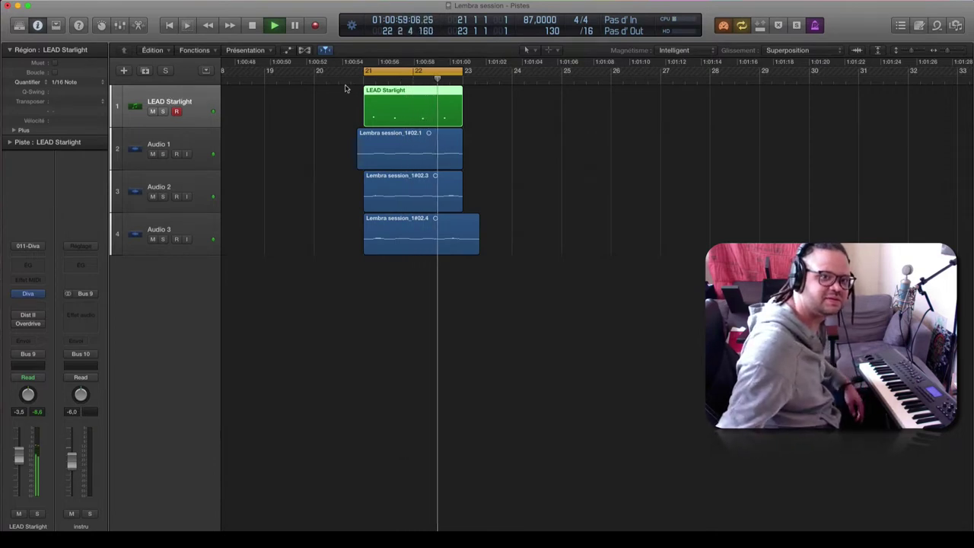
- Duplicate the LEAD Starlight track with its Diva settings and bounce the recorded LEAD Starlight region in place to a new track
{"action": "left_click", "coordinate": [145, 70]}
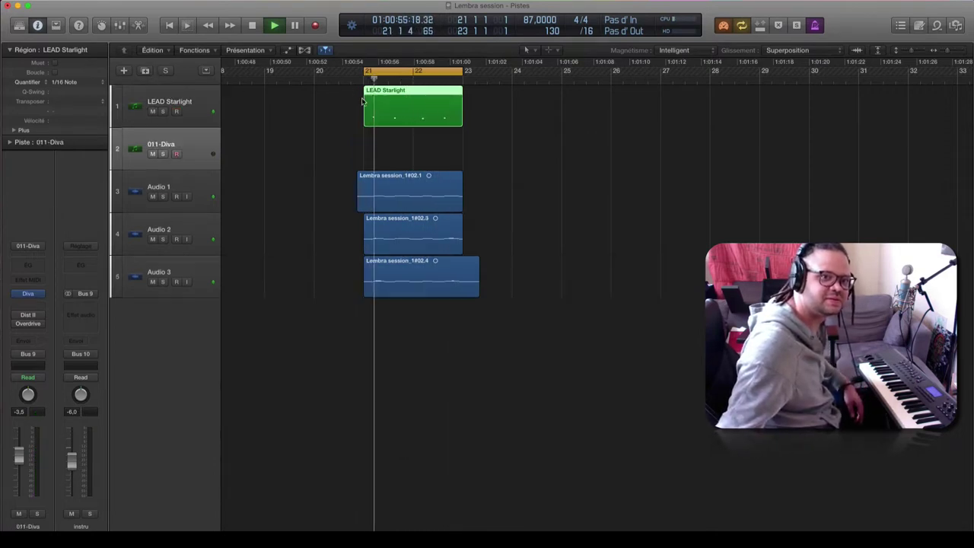
{"action": "right_click", "coordinate": [403, 112]}
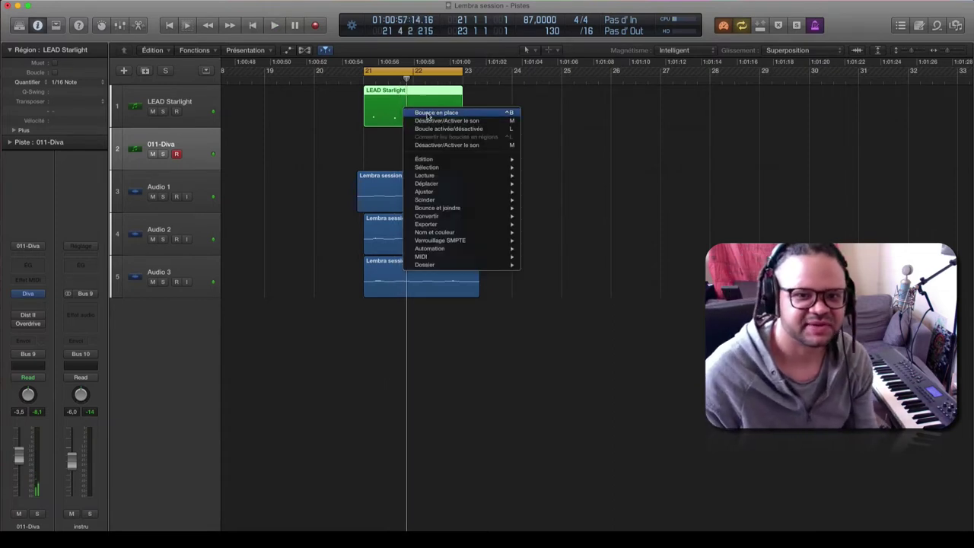
{"action": "left_click", "coordinate": [429, 113]}
{"action": "key", "text": "Return"}
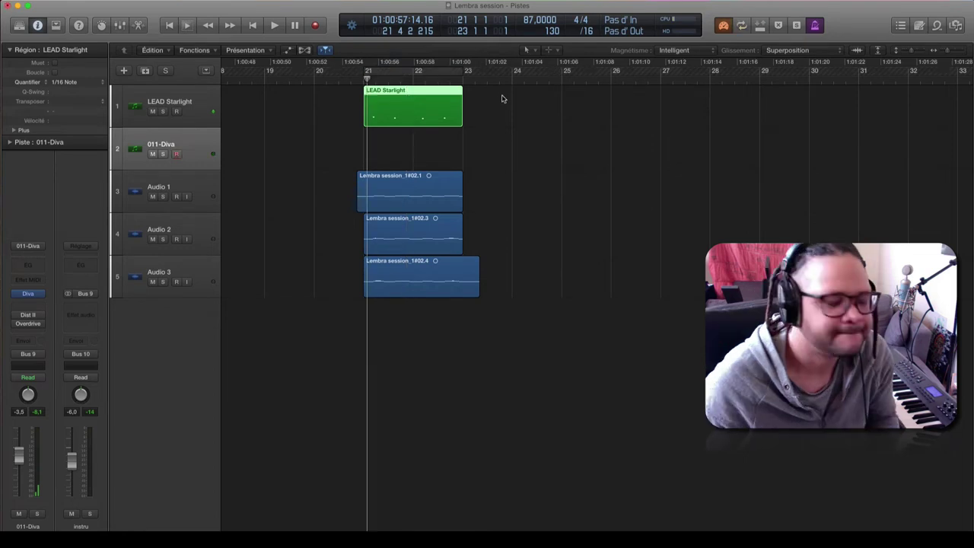
{"action": "left_click", "coordinate": [298, 154]}
- Delete the muted LEAD Starlight MIDI region and pan the bounced LEAD Starlight_bip track off-centre
{"action": "left_click", "coordinate": [417, 114]}
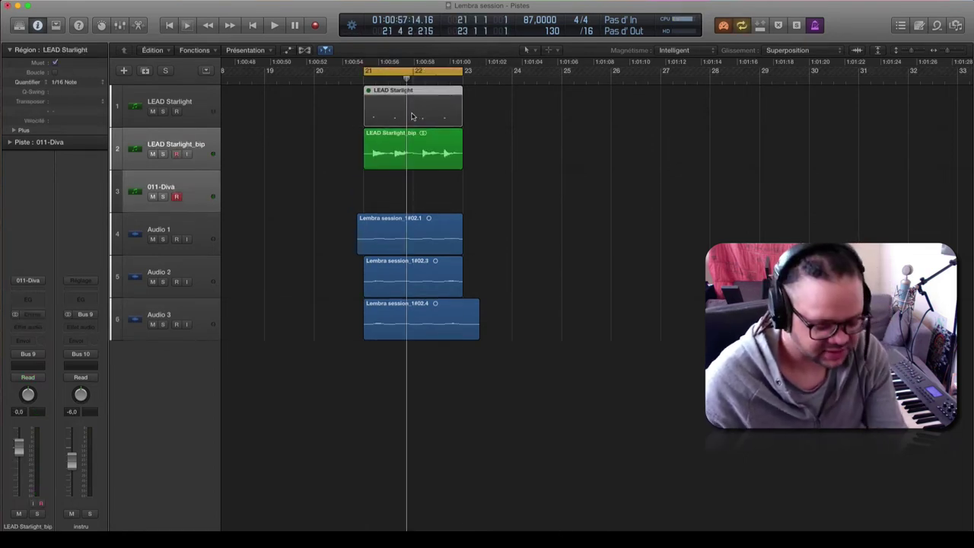
{"action": "key", "text": "Delete"}
{"action": "key", "text": "Down"}
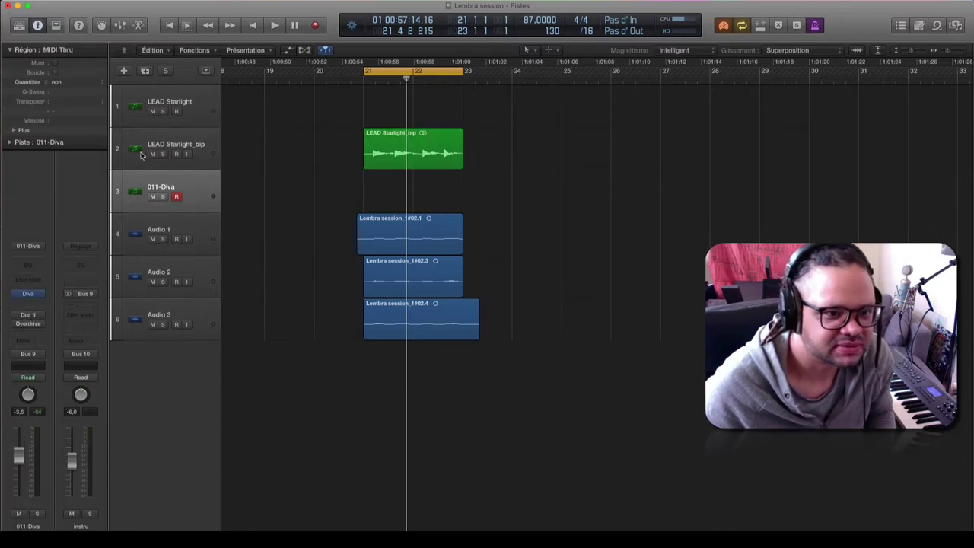
{"action": "key", "text": "Up"}
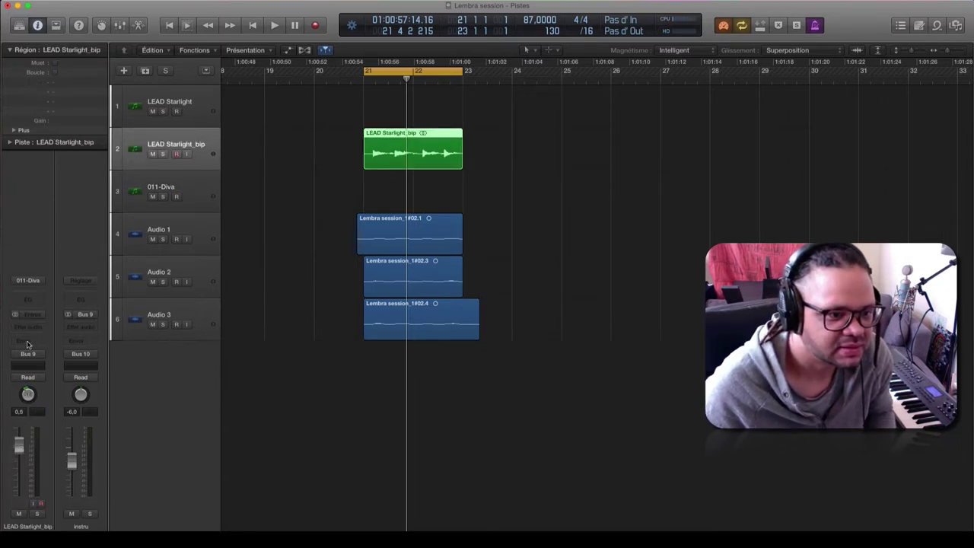
{"action": "key", "text": "space"}
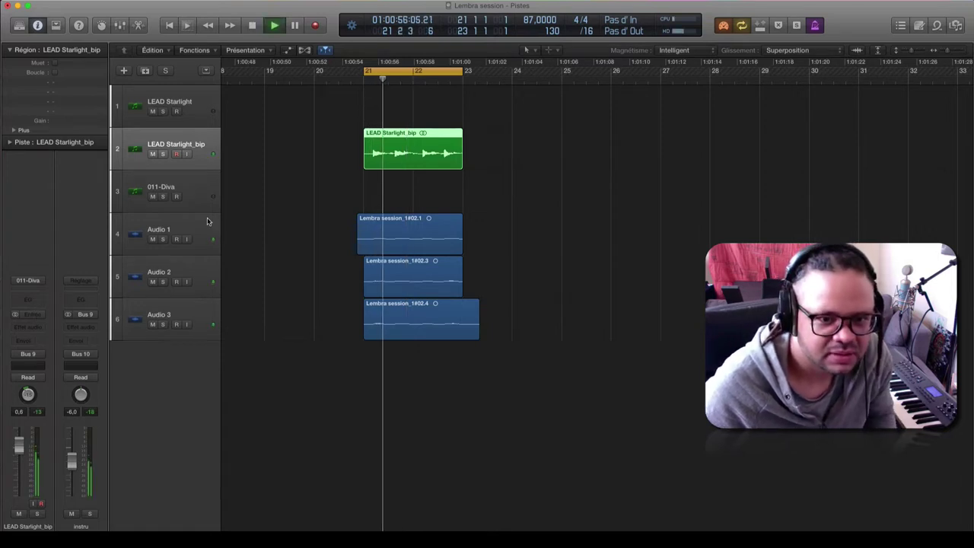
- Select the 011-Diva track to rehearse a second part against the loop, and stop playback
{"action": "left_click", "coordinate": [139, 192]}
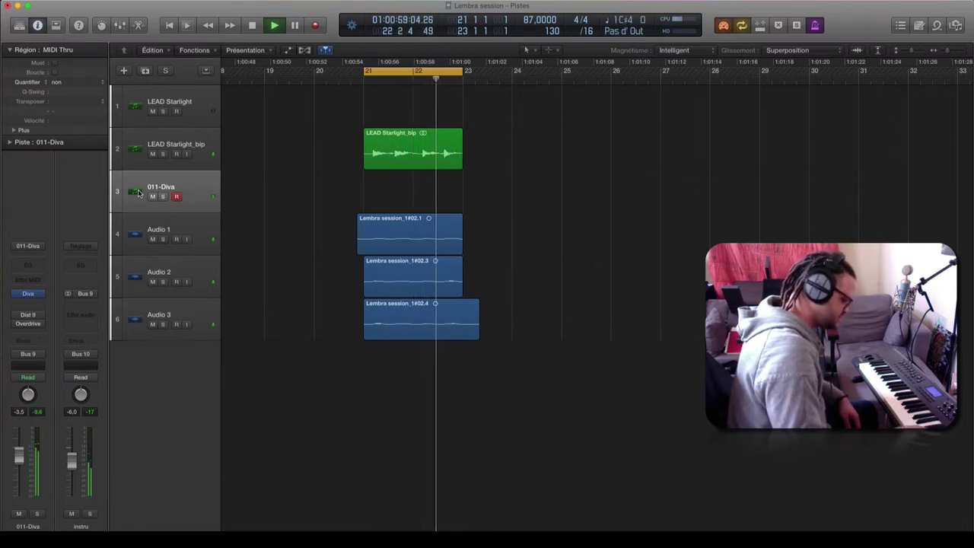
{"action": "key", "text": "space"}
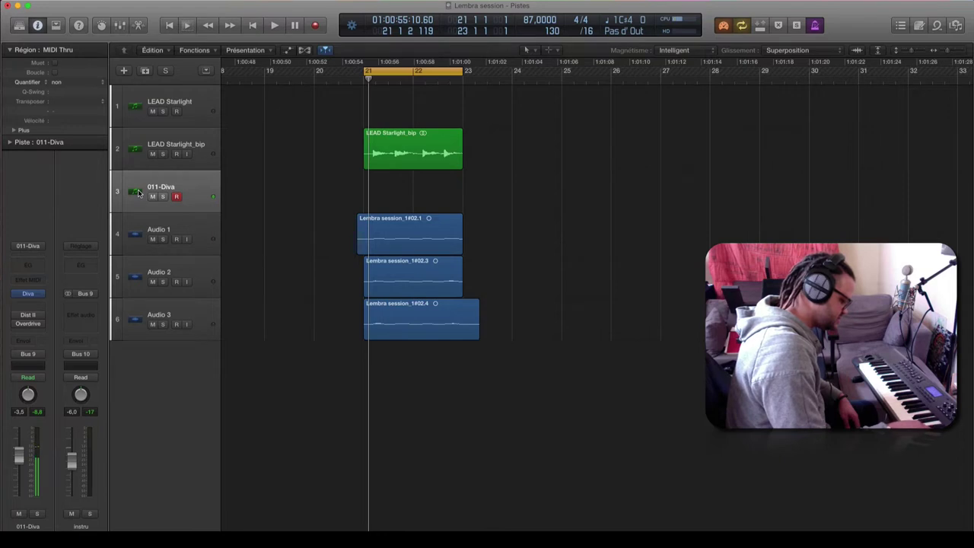
{"action": "key", "text": "r"}
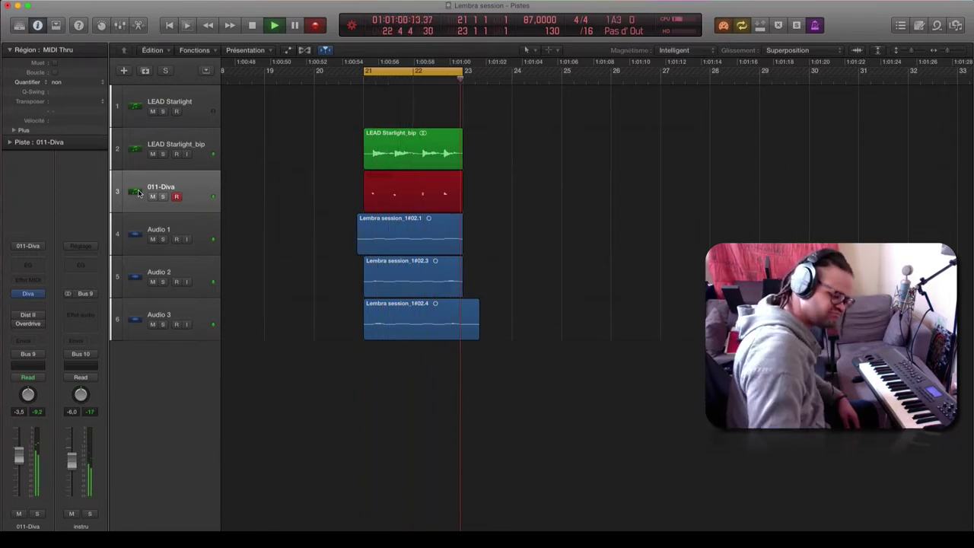
{"action": "key", "text": "space"}
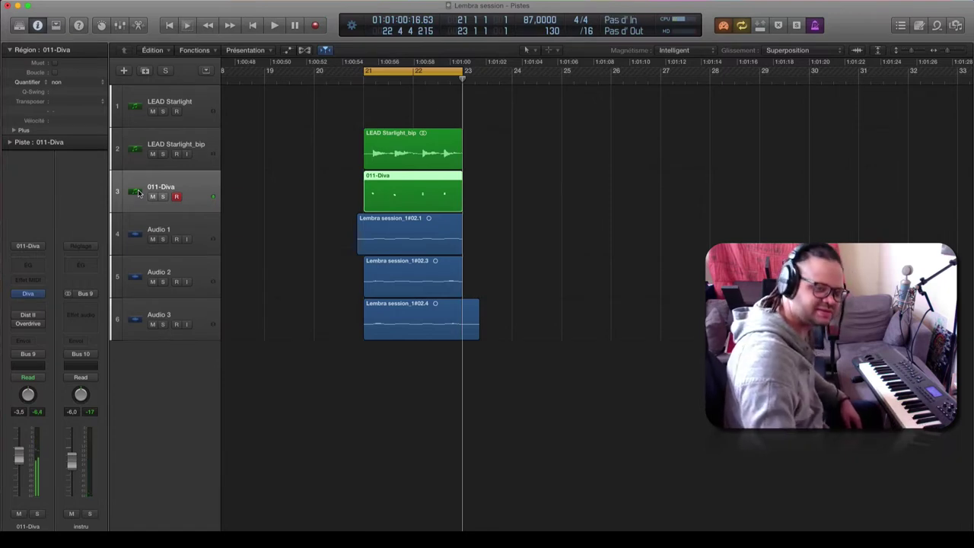
{"action": "key", "text": "Delete"}
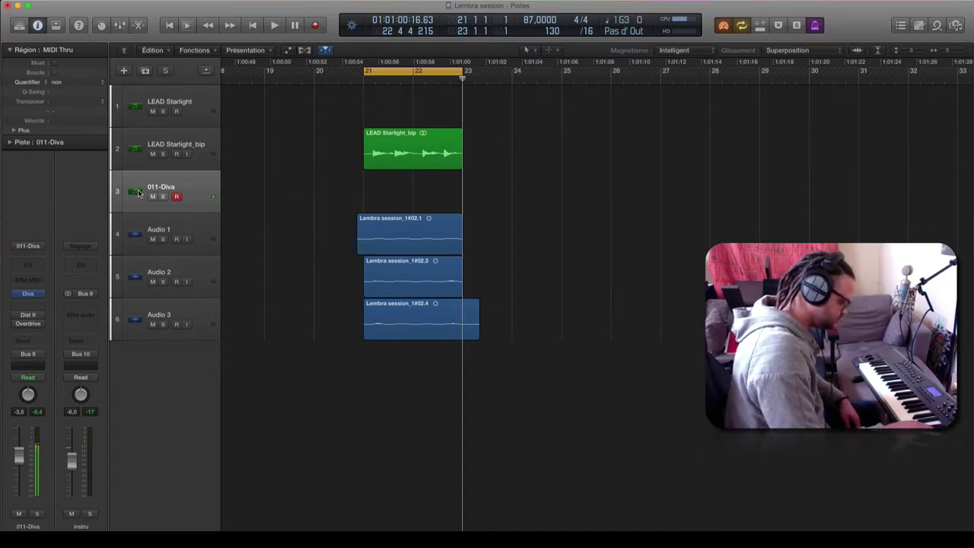
- Record a second MIDI part on the 011-Diva track over bars 21 to 23 and quantize it to 1/16 Note
{"action": "key", "text": "r"}
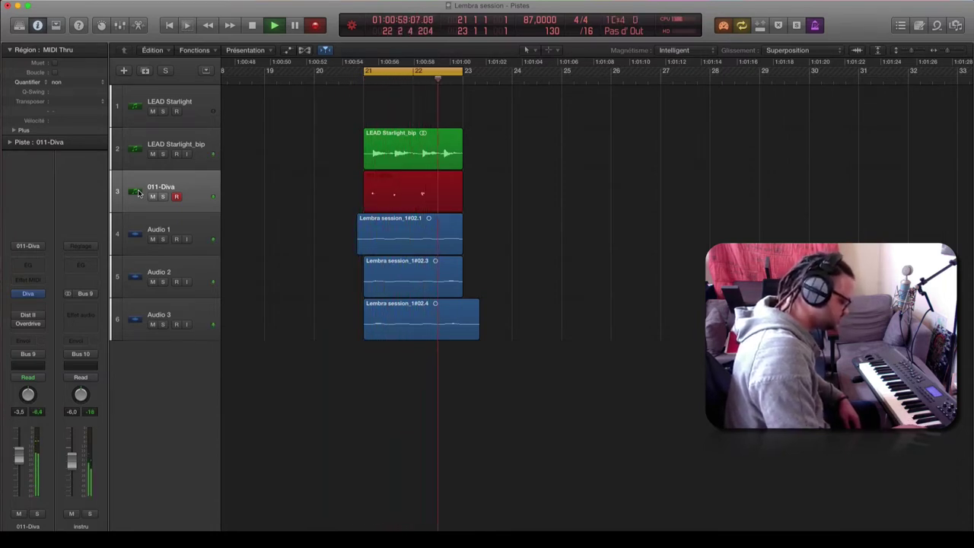
{"action": "key", "text": "space"}
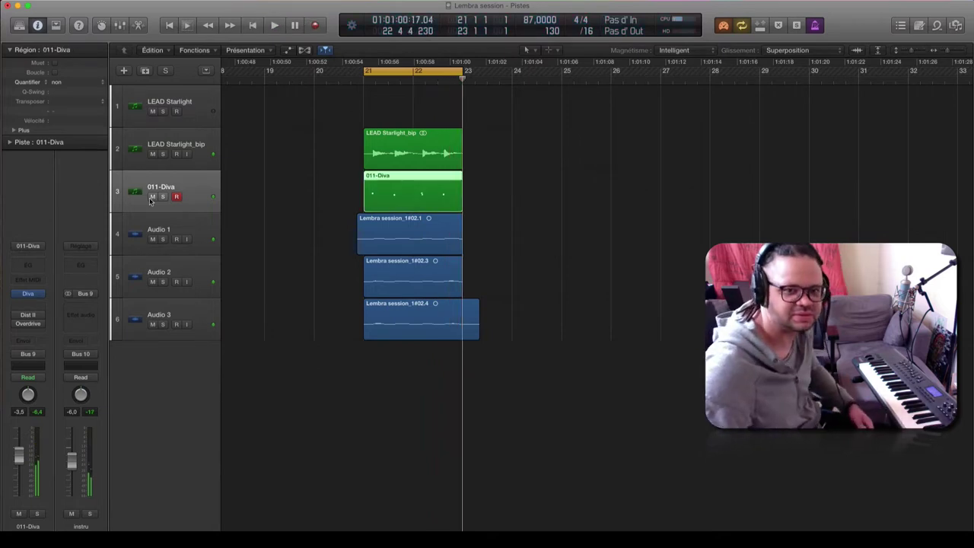
- Bounce the recorded 011-Diva region in place to a new track, with the source muted and no normalization
{"action": "right_click", "coordinate": [401, 197]}
{"action": "left_click", "coordinate": [445, 198]}
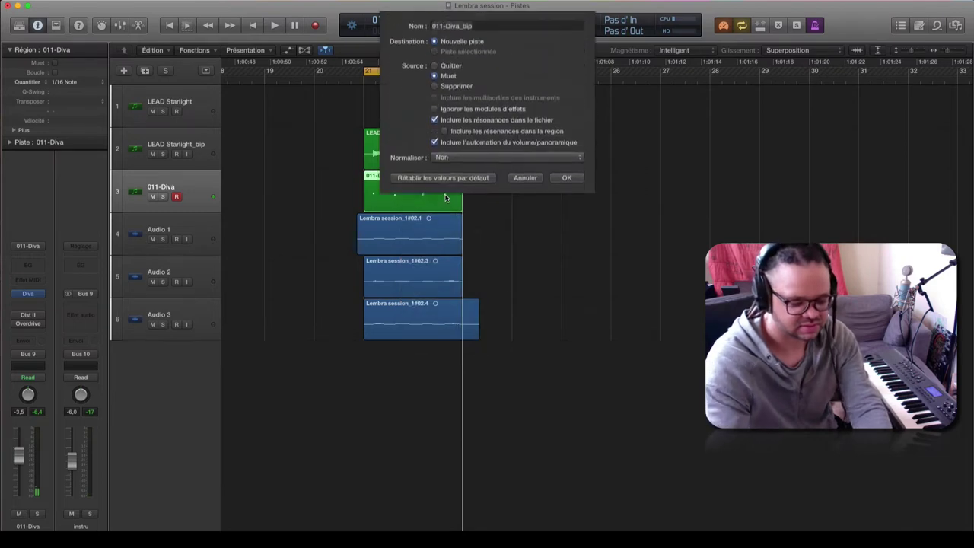
{"action": "key", "text": "Return"}
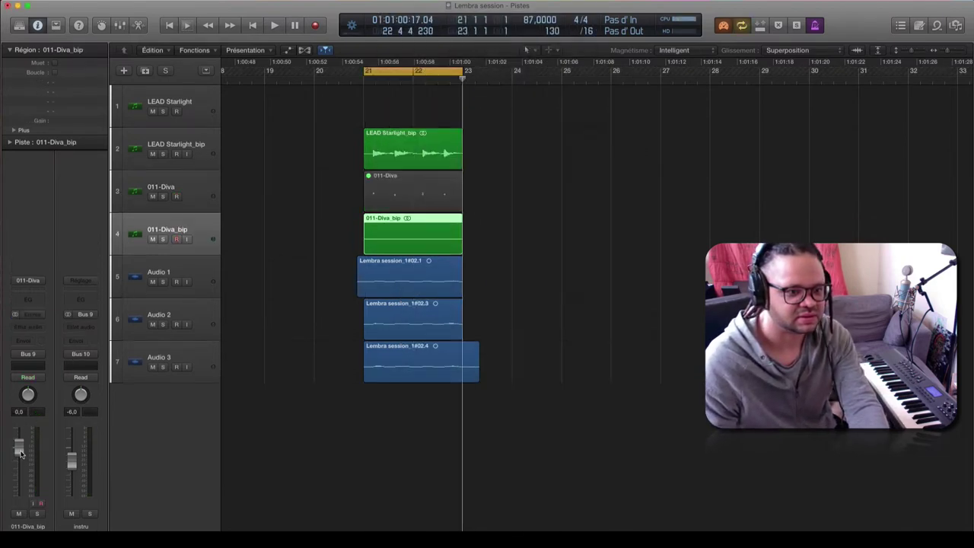
- Lower the 011-Diva_bip track's volume and delete the muted 011-Diva MIDI region
{"action": "key", "text": "space"}
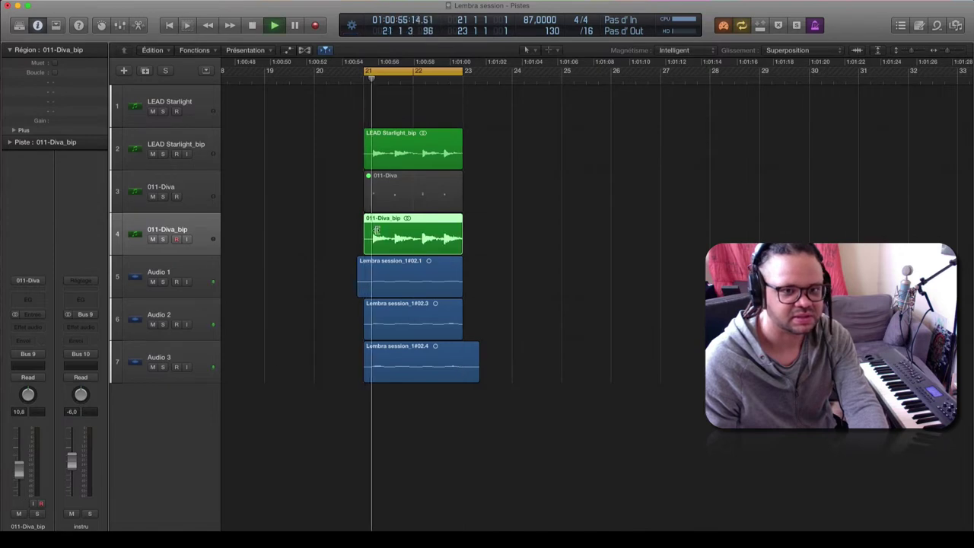
{"action": "left_click", "coordinate": [404, 194]}
{"action": "key", "text": "Delete"}
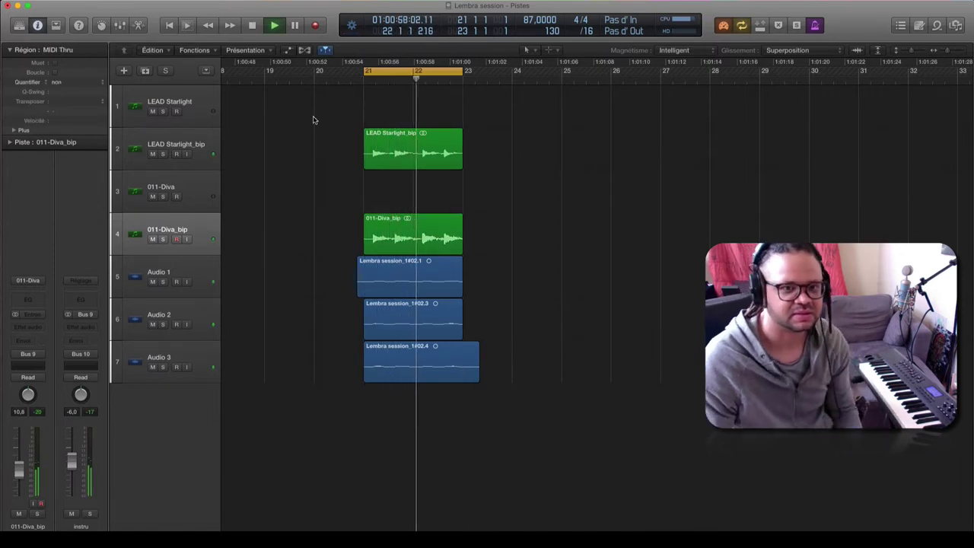
- Trim the Audio 3 region so that its excess end is removed at bar 23
{"action": "left_click", "coordinate": [204, 108]}
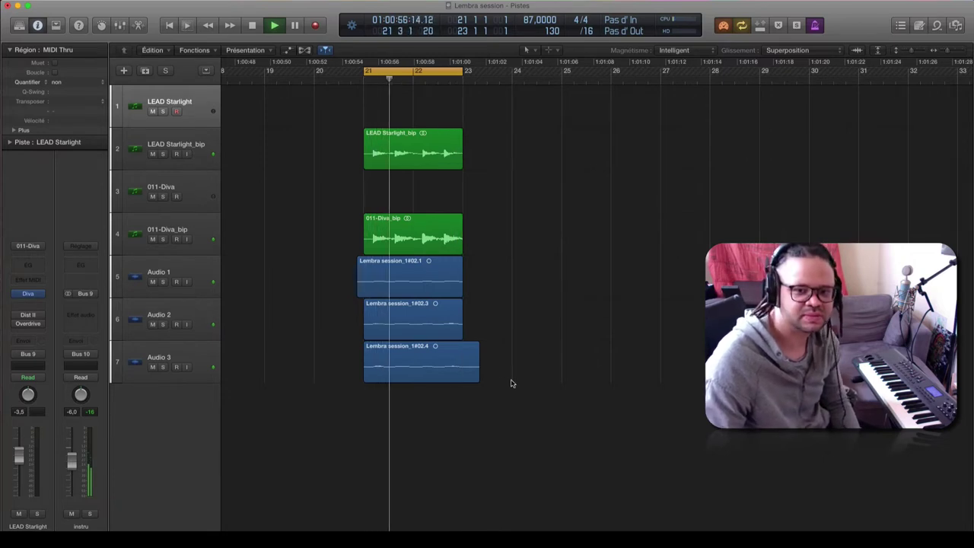
{"action": "left_click", "coordinate": [465, 375]}
{"action": "left_click_drag", "start_coordinate": [465, 374], "coordinate": [461, 375]}
{"action": "key", "text": "super+Down"}
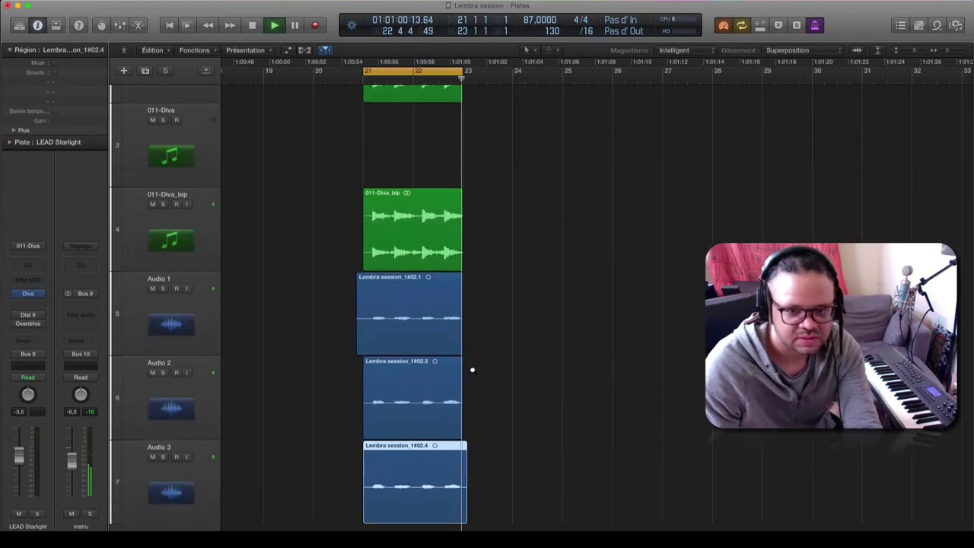
{"action": "key", "text": "super+Right"}
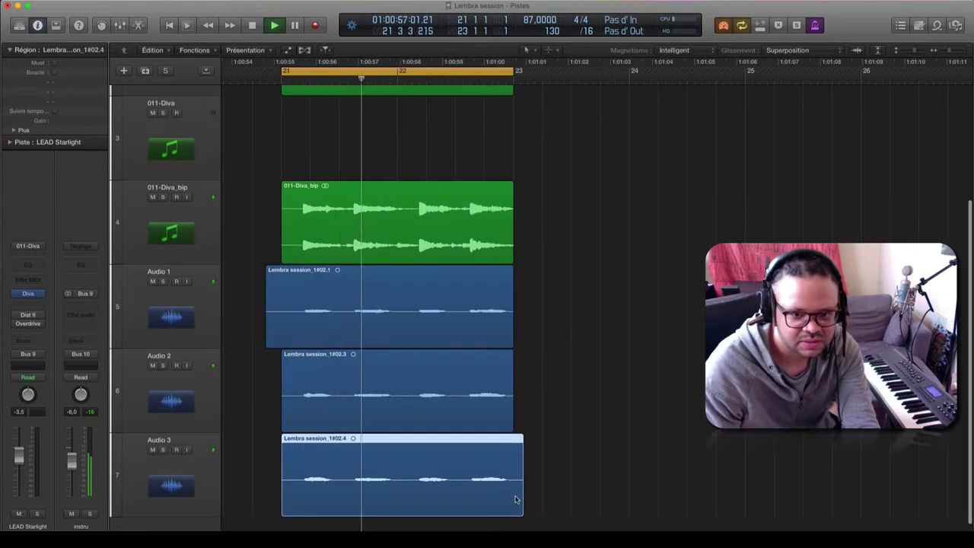
{"action": "left_click_drag", "start_coordinate": [533, 514], "coordinate": [566, 487]}
{"action": "key", "text": "Delete"}
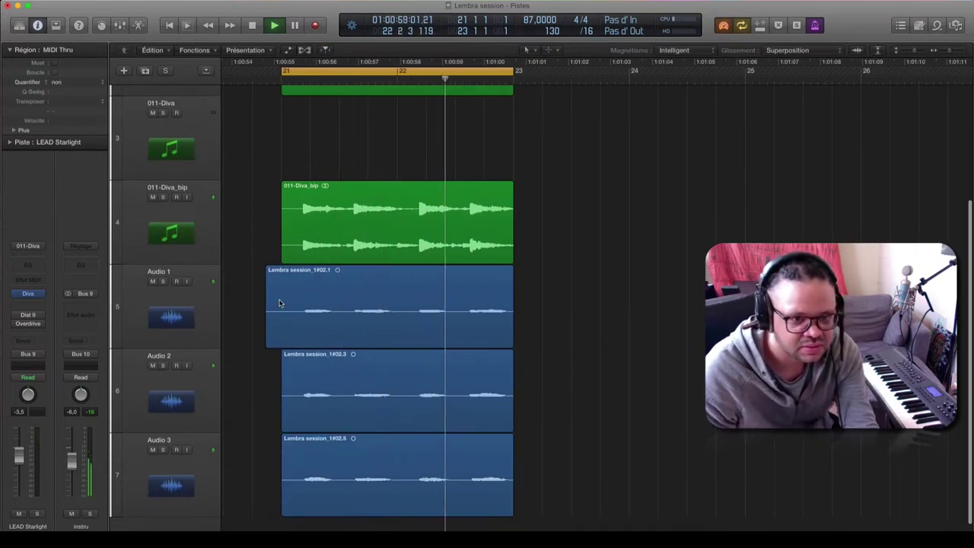
- Remove the part of the Audio 1 region that lies before bar 21
{"action": "left_click_drag", "start_coordinate": [280, 299], "coordinate": [532, 441]}
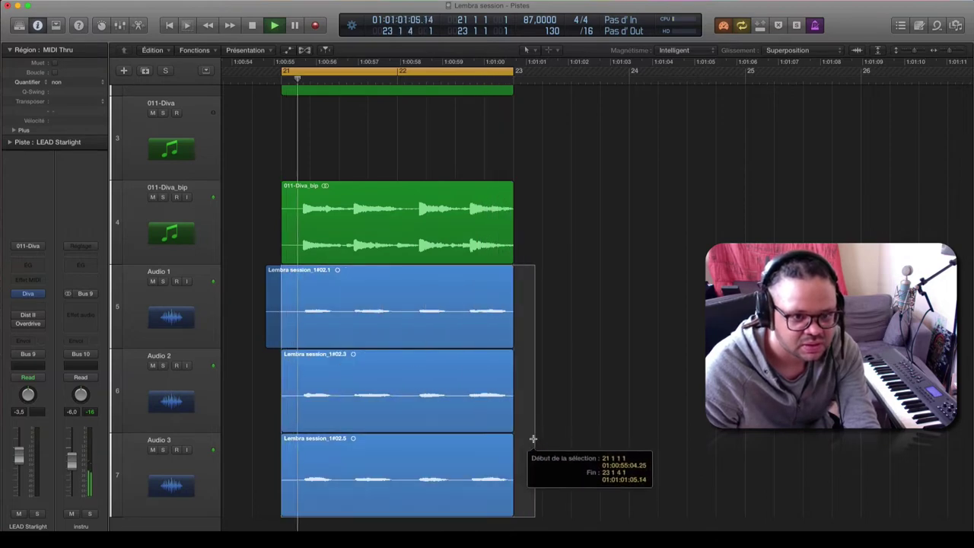
{"action": "left_click", "coordinate": [392, 423]}
{"action": "left_click", "coordinate": [274, 304]}
{"action": "key", "text": "Delete"}
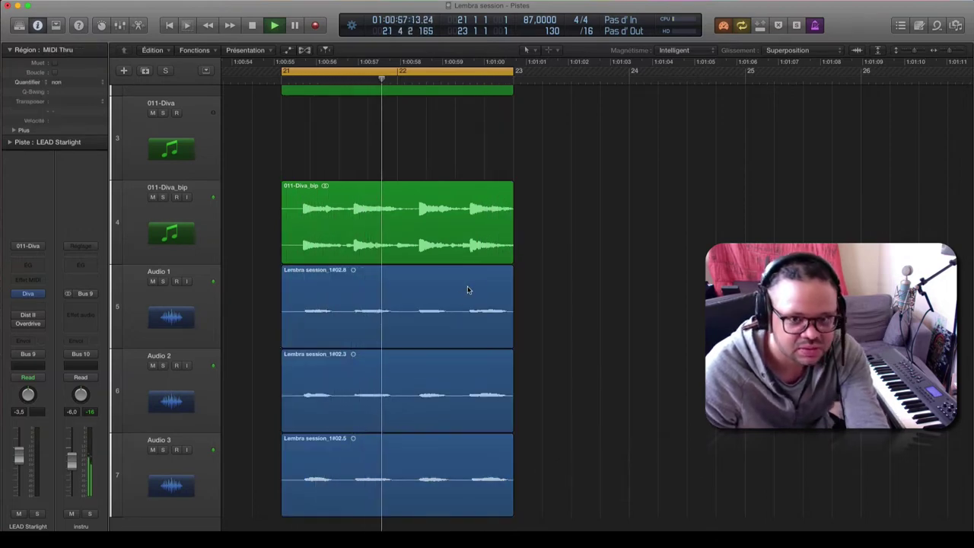
- Extend the ends of the 011-Diva_bip and LEAD Starlight_bip regions about one beat past bar 23 to include their tails
{"action": "left_click_drag", "start_coordinate": [513, 258], "coordinate": [542, 261]}
{"action": "scroll", "coordinate": [544, 281], "scroll_direction": "up", "scroll_amount": 1}
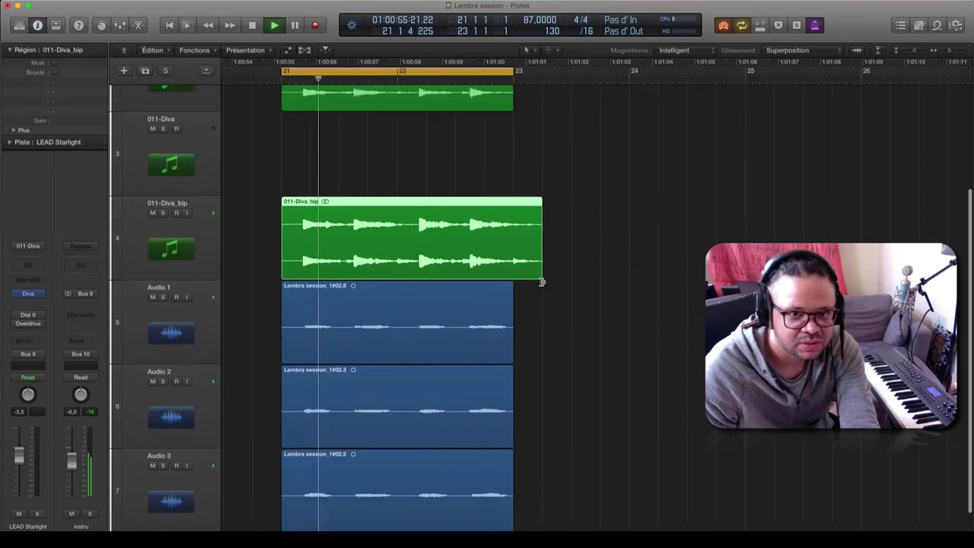
{"action": "key", "text": "super+Up"}
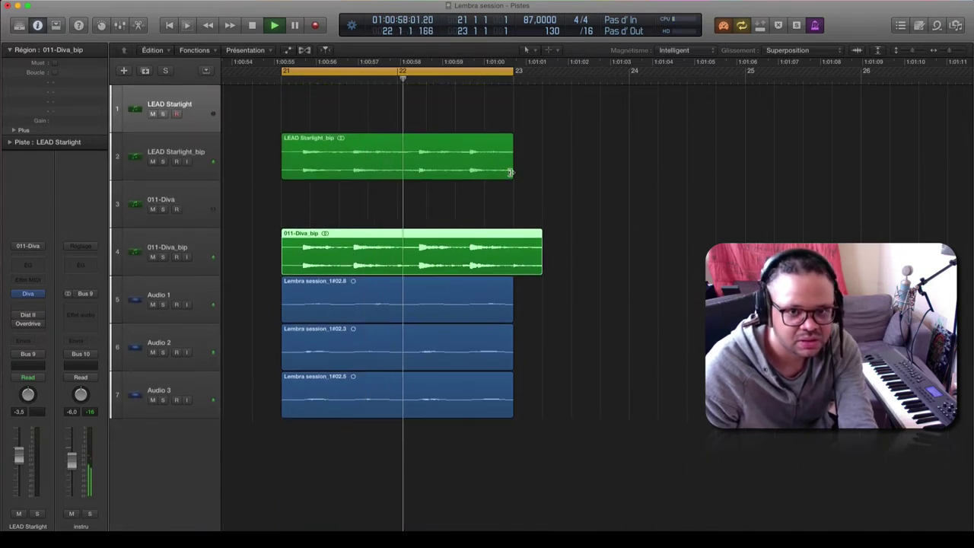
{"action": "left_click_drag", "start_coordinate": [513, 173], "coordinate": [542, 174]}
- Delete the empty 011-Diva instrument track below LEAD Starlight_bip
{"action": "left_click", "coordinate": [195, 168]}
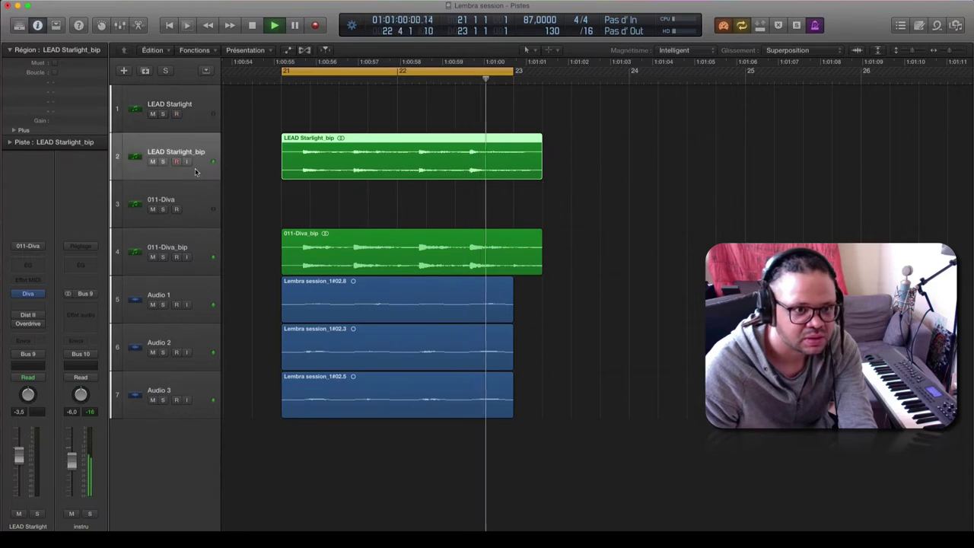
{"action": "left_click", "coordinate": [198, 195]}
{"action": "key", "text": "super+BackSpace"}
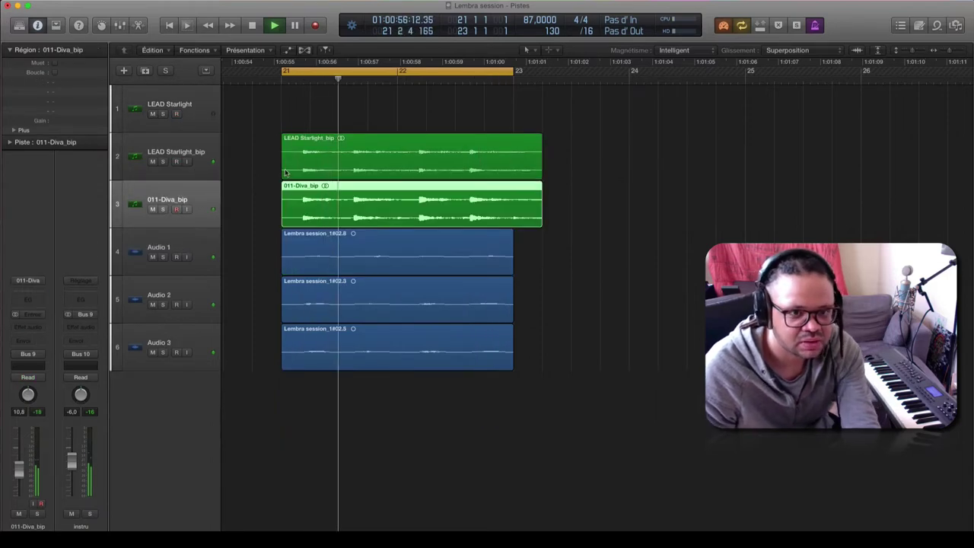
- Duplicate the LEAD Starlight_bip track and copy its region to bar 23 on the new track
{"action": "left_click", "coordinate": [203, 157]}
{"action": "key", "text": "super+z"}
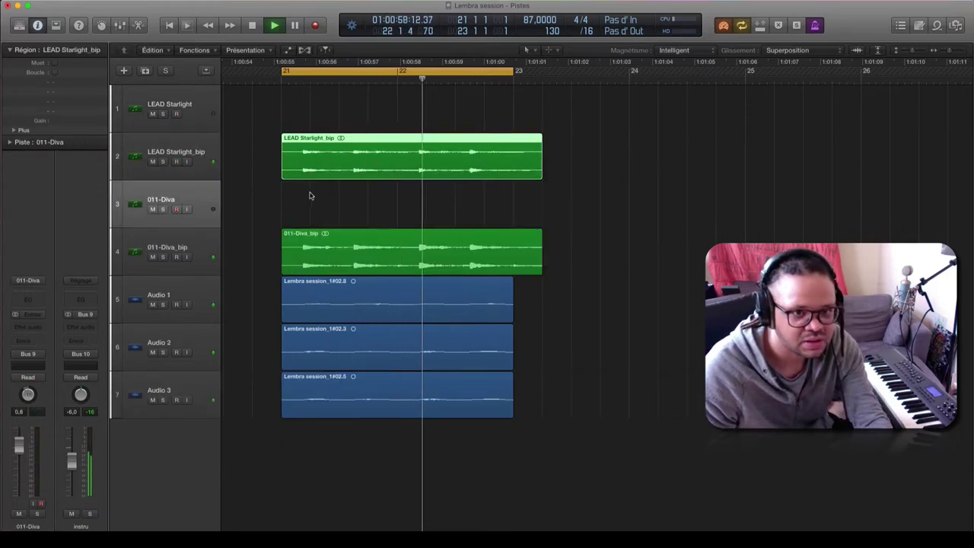
{"action": "left_click_drag", "start_coordinate": [314, 156], "coordinate": [546, 203]}
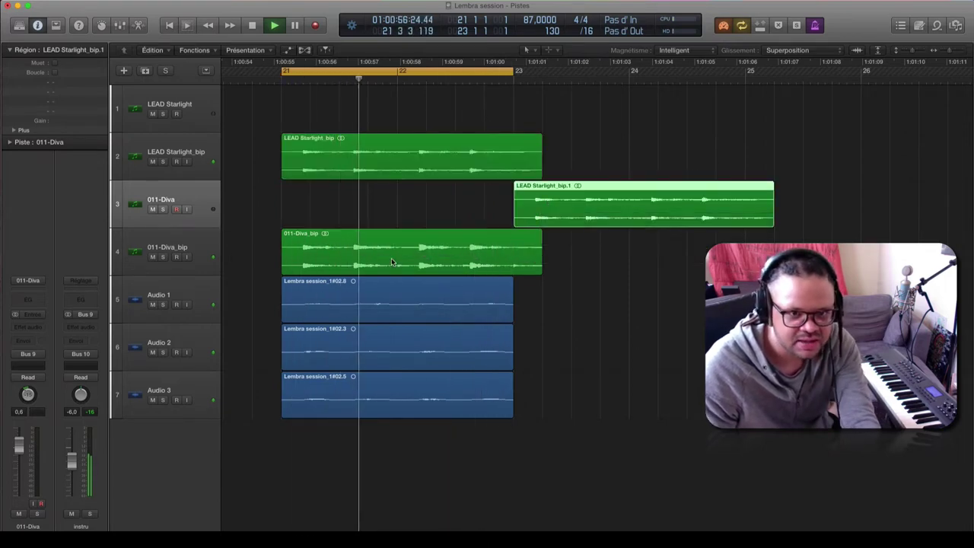
- Duplicate the 011-Diva_bip track and copy its region to bar 23 on the new track
{"action": "left_click", "coordinate": [293, 251]}
{"action": "key", "text": "super+d"}
{"action": "left_click_drag", "start_coordinate": [411, 255], "coordinate": [642, 304]}
- Copy the Audio 1, 2 and 3 regions to bar 23, extend the cycle range to bar 25 and restart playback
{"action": "left_click_drag", "start_coordinate": [535, 430], "coordinate": [582, 354]}
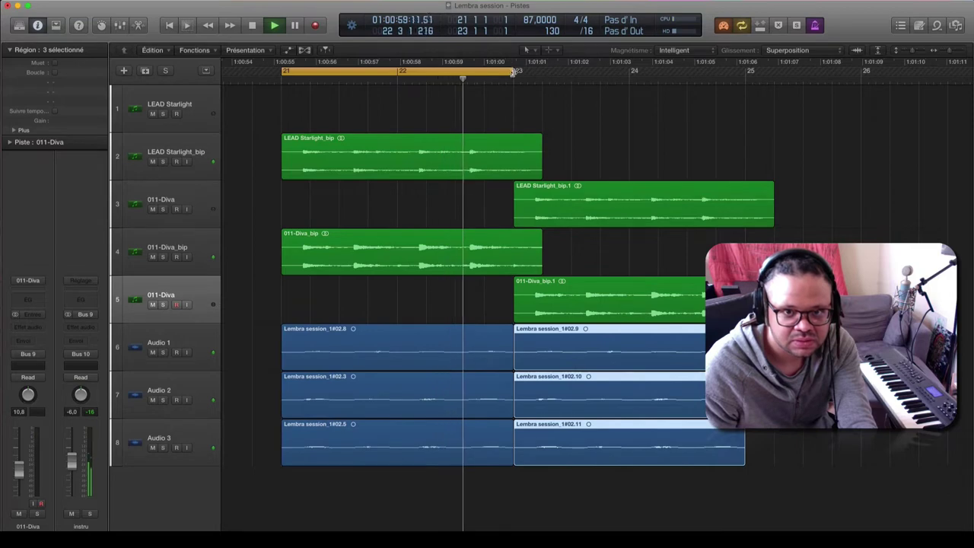
{"action": "left_click_drag", "start_coordinate": [514, 71], "coordinate": [747, 86]}
{"action": "key", "text": "space"}
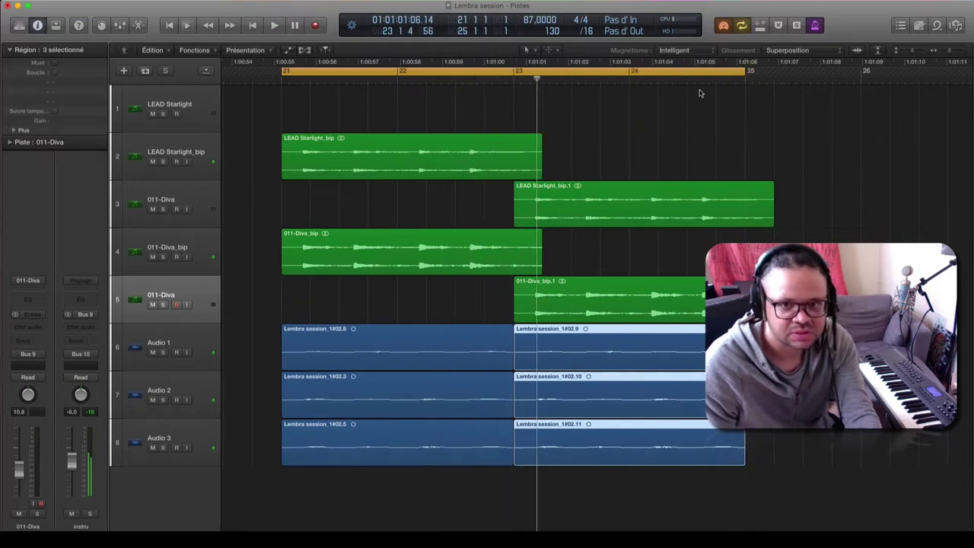
{"action": "key", "text": "space"}
- View the Diva patch list on the LEAD Starlight track while the loop plays, and close the instrument window
{"action": "left_click", "coordinate": [214, 113]}
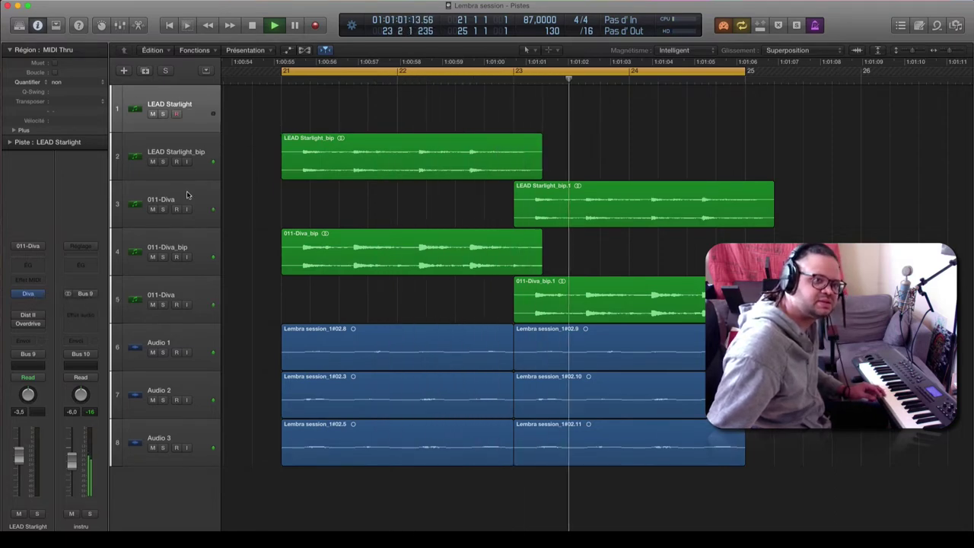
{"action": "key", "text": "v"}
{"action": "left_click_drag", "start_coordinate": [679, 152], "coordinate": [442, 110]}
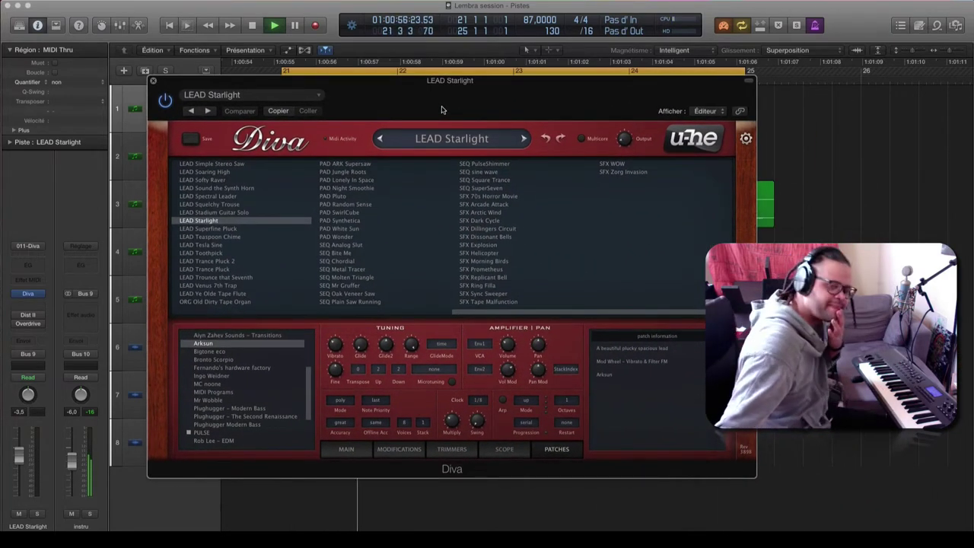
{"action": "left_click", "coordinate": [153, 82]}
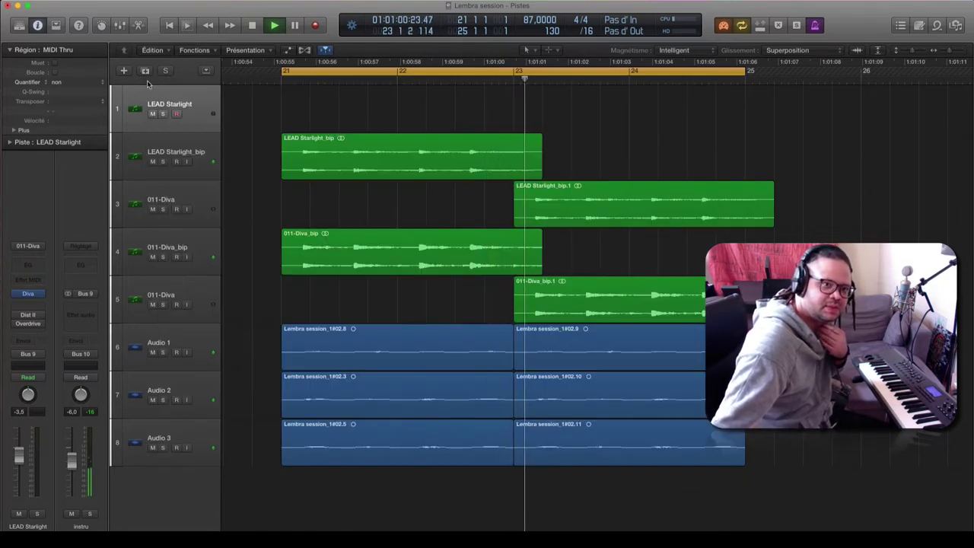
- Duplicate the LEAD Starlight track and replace Diva with the EXS24 sampler on the new track
{"action": "key", "text": "super+d"}
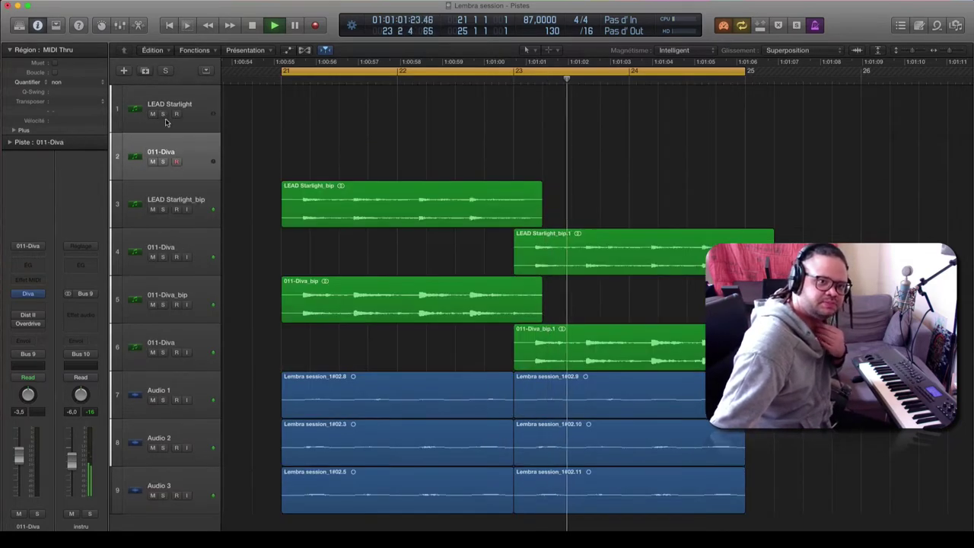
{"action": "left_click", "coordinate": [44, 294]}
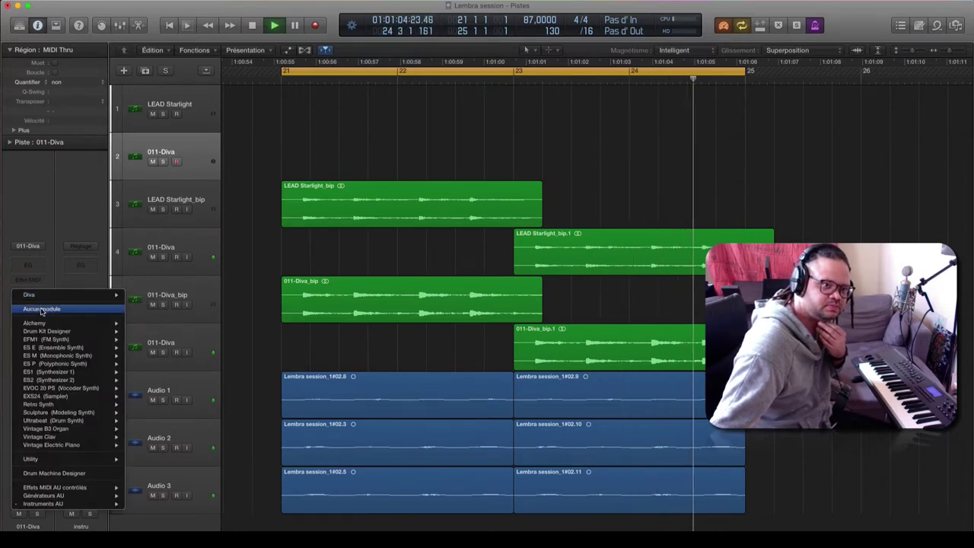
{"action": "left_click", "coordinate": [41, 309]}
{"action": "left_click", "coordinate": [37, 293]}
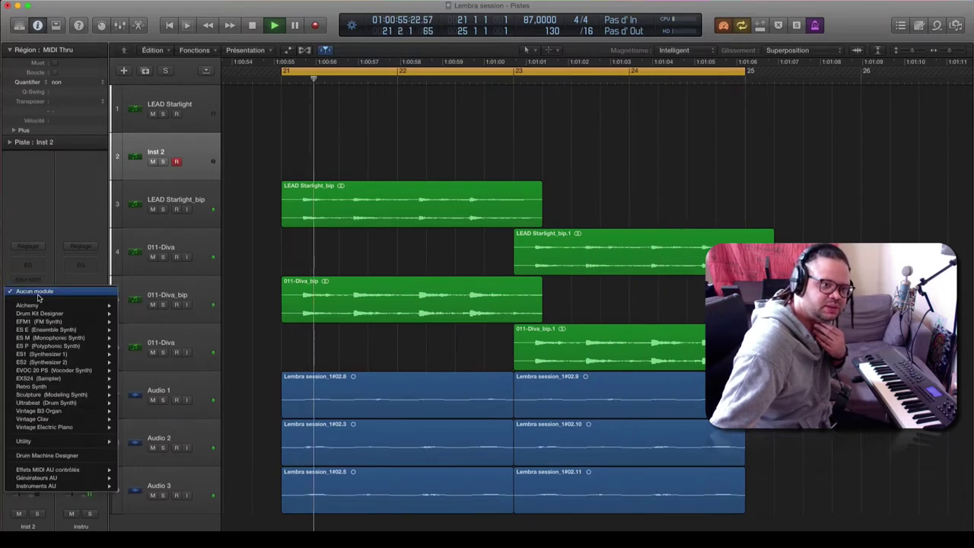
{"action": "left_click", "coordinate": [54, 378]}
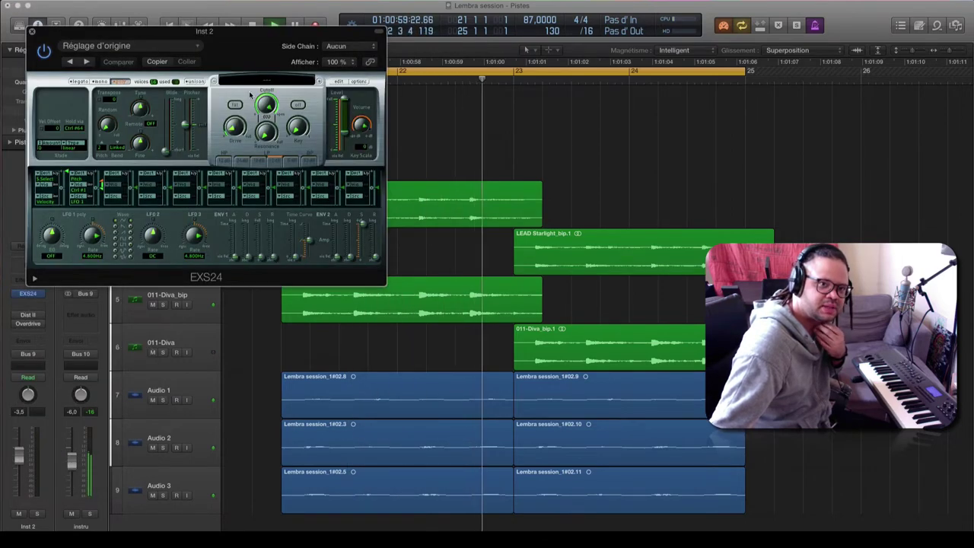
- Load the kik sampler instrument into the EXS24
{"action": "left_click", "coordinate": [258, 79]}
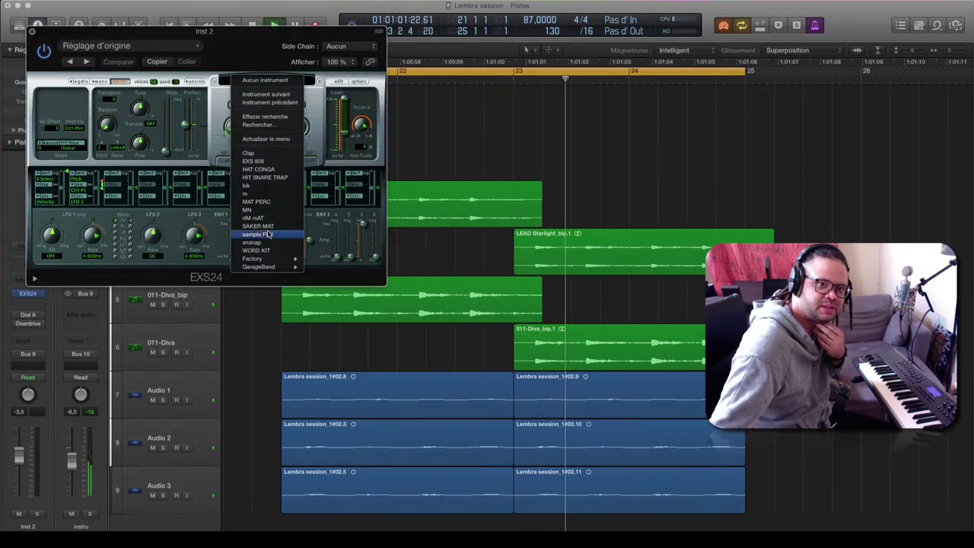
{"action": "left_click", "coordinate": [245, 80]}
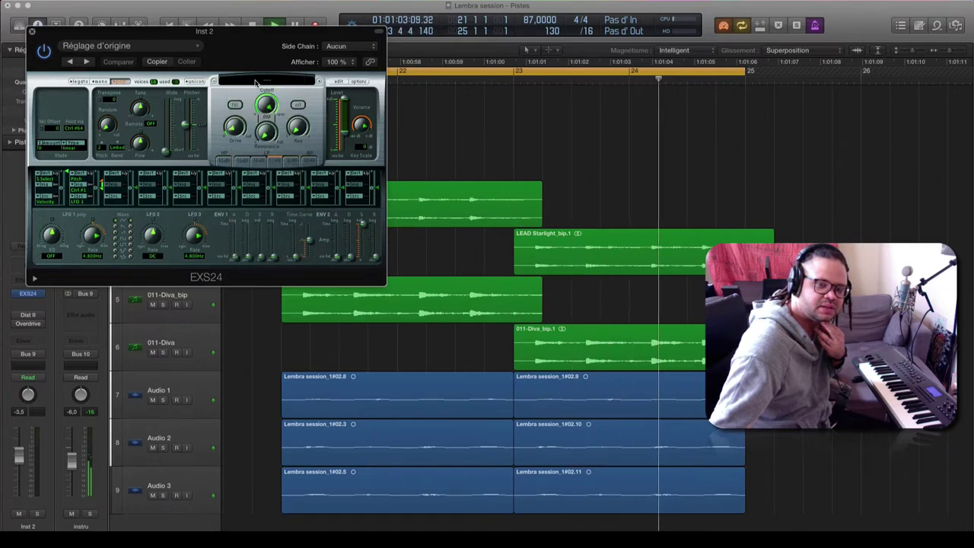
{"action": "left_click", "coordinate": [256, 81]}
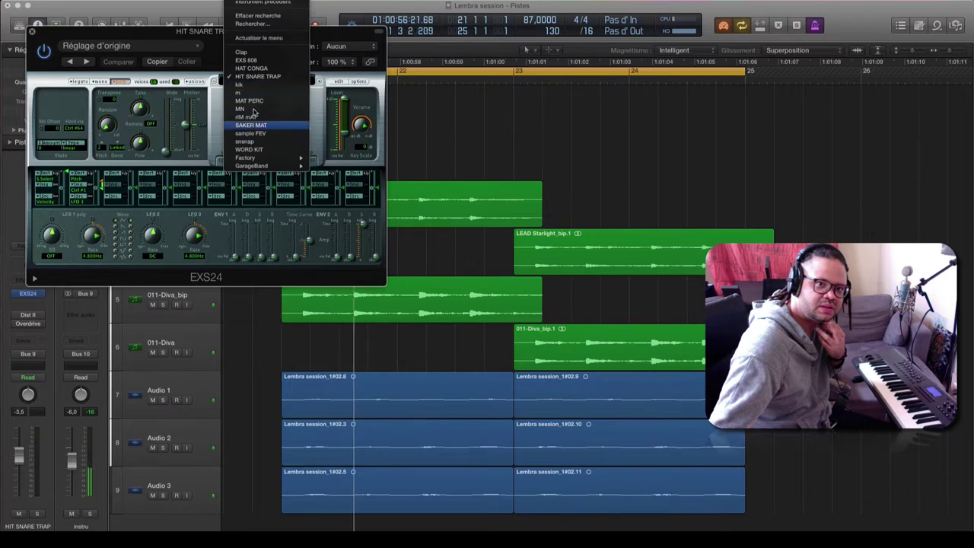
{"action": "left_click", "coordinate": [251, 85]}
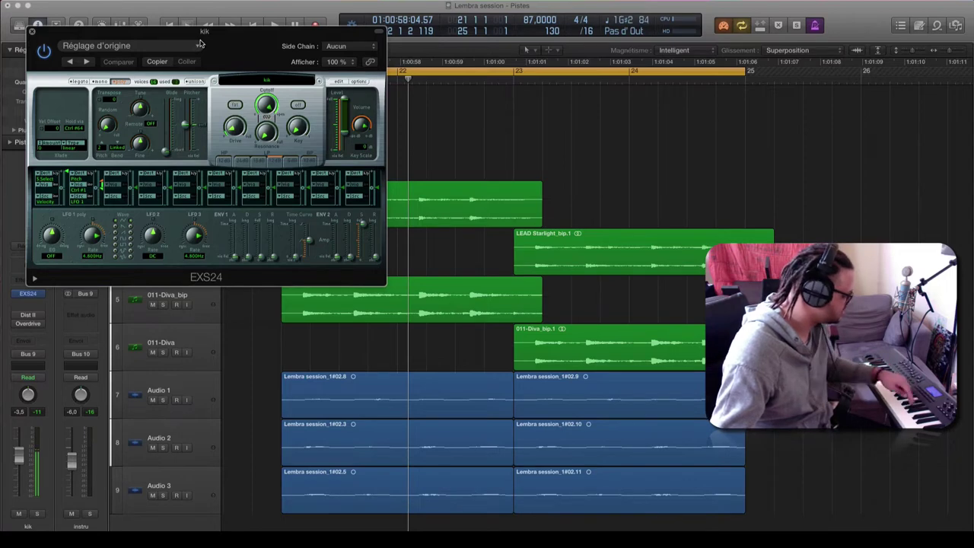
- Record a kick part on the kik track over the cycle from bar 21 to 25 and quantize it to 1/16 Note
{"action": "left_click_drag", "start_coordinate": [196, 40], "coordinate": [782, 56]}
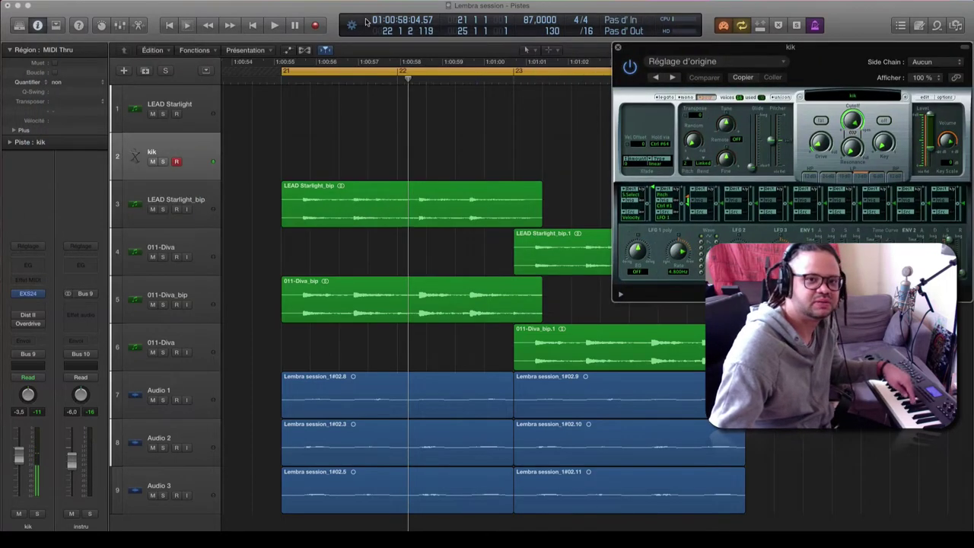
{"action": "left_click", "coordinate": [273, 25]}
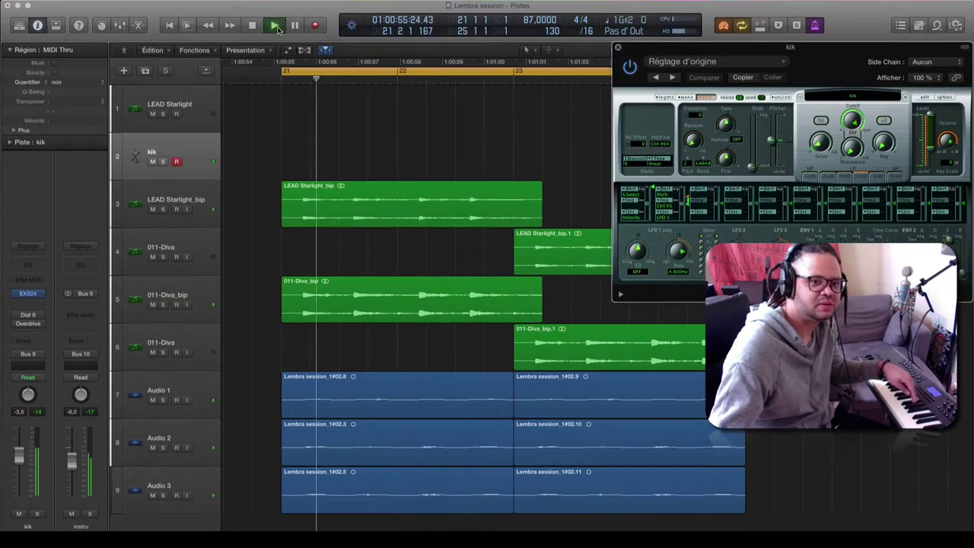
{"action": "left_click", "coordinate": [315, 26]}
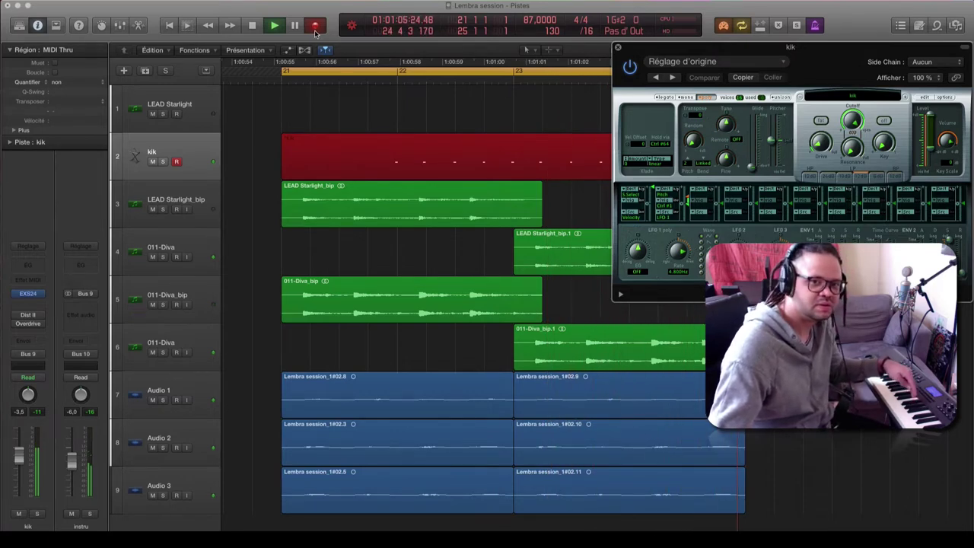
{"action": "left_click", "coordinate": [275, 27]}
{"action": "left_click", "coordinate": [386, 160]}
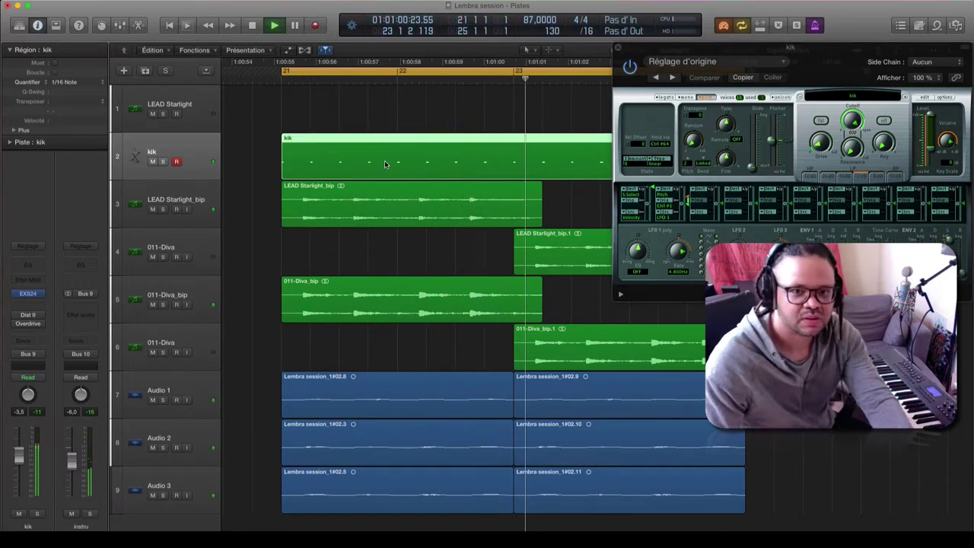
- Duplicate the kik track onto a new instrument track below and route the kik track's output to Bus 1 (K)
{"action": "left_click", "coordinate": [145, 70]}
{"action": "left_click", "coordinate": [190, 171]}
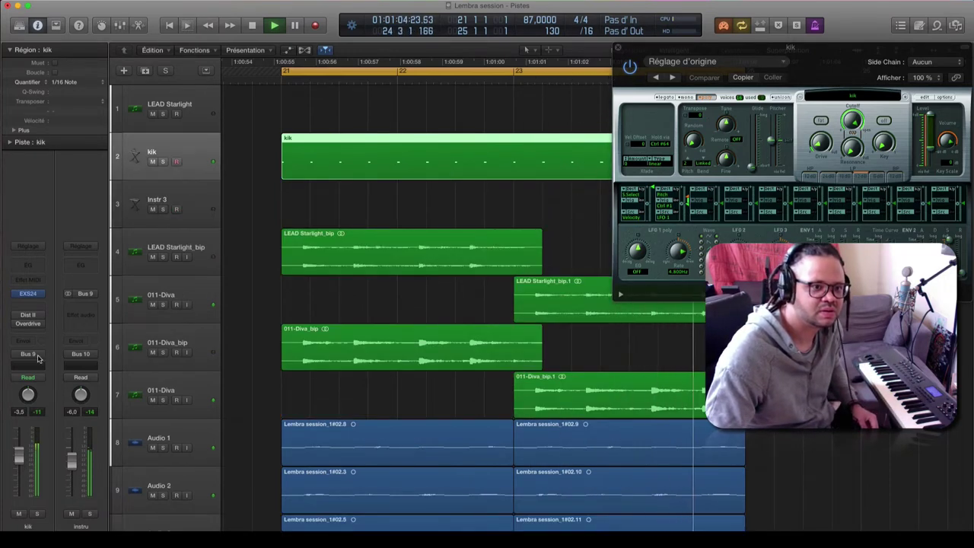
{"action": "left_click", "coordinate": [38, 357]}
{"action": "mouse_move", "coordinate": [31, 390]}
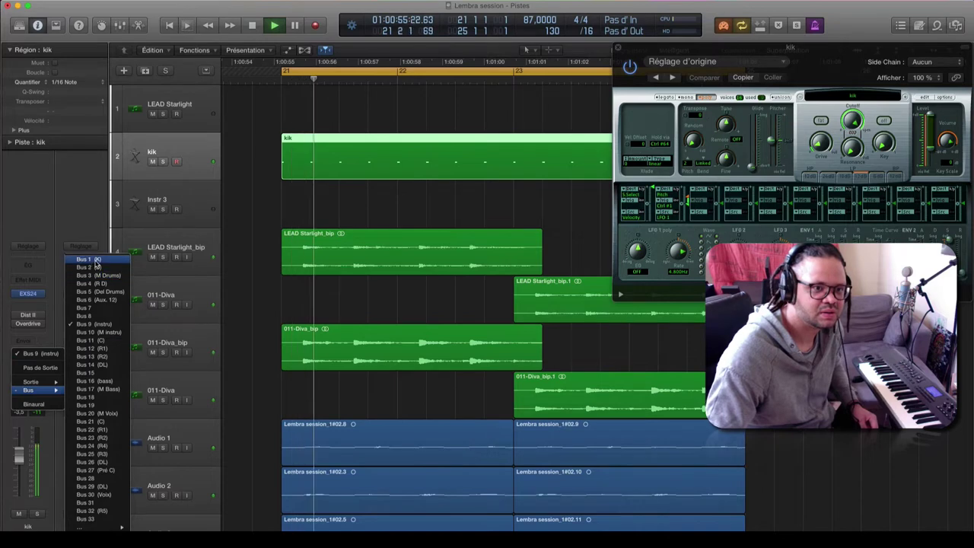
{"action": "left_click", "coordinate": [96, 260]}
- Route the output of the Instr 3 track to Bus 2 (D)
{"action": "key", "text": "Down"}
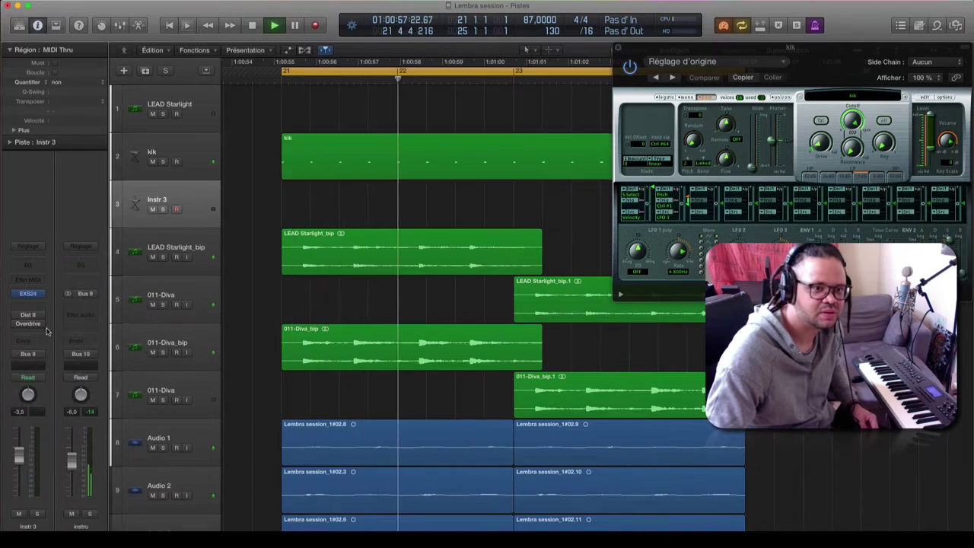
{"action": "left_click", "coordinate": [30, 354]}
{"action": "mouse_move", "coordinate": [34, 390]}
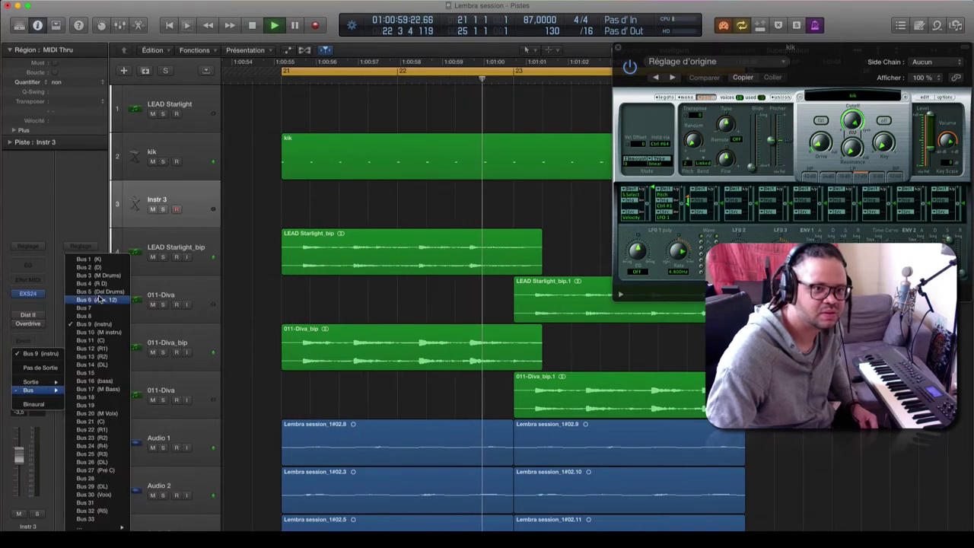
{"action": "left_click", "coordinate": [91, 267]}
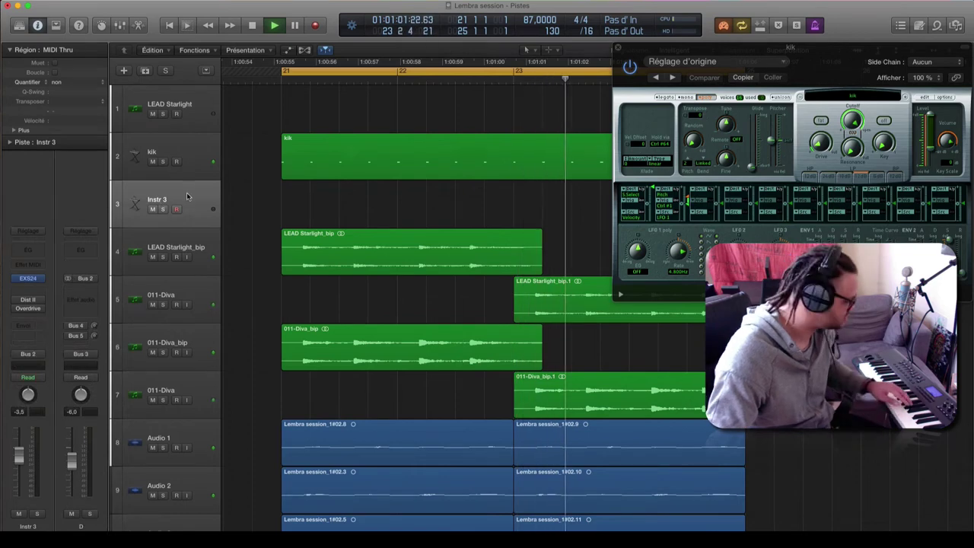
- Duplicate the kik track again and audition sampler notes on the new track, both without and with the loop playing
{"action": "key", "text": "Up"}
{"action": "left_click", "coordinate": [145, 70]}
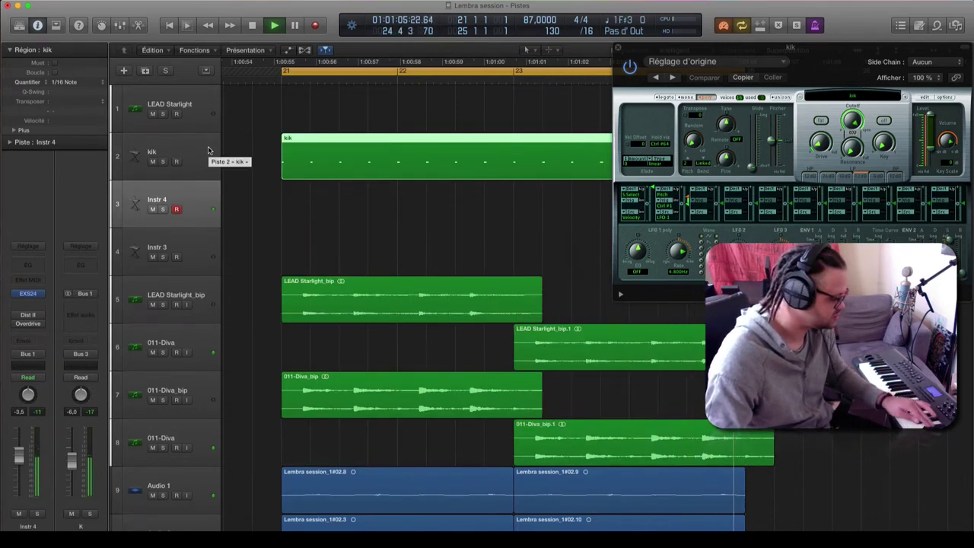
{"action": "key", "text": "space"}
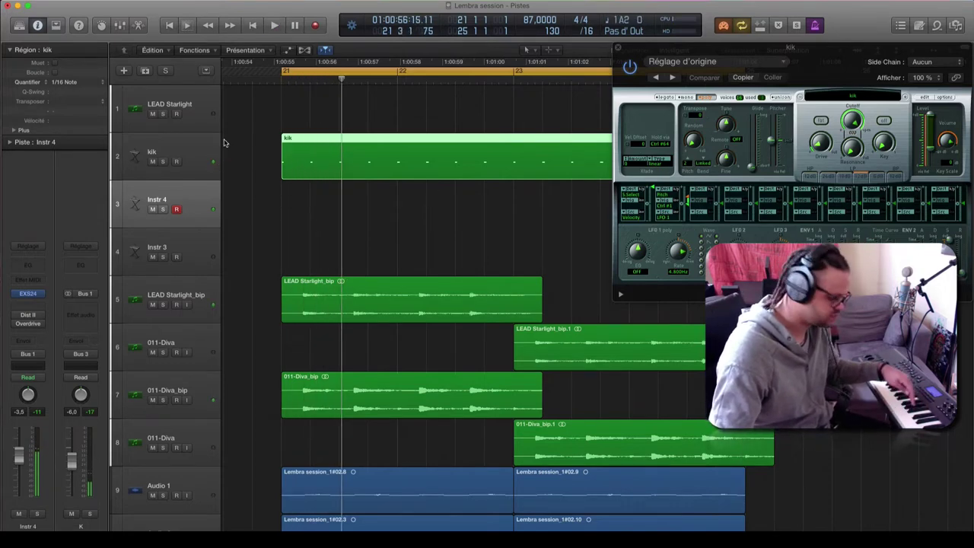
{"action": "key", "text": "space"}
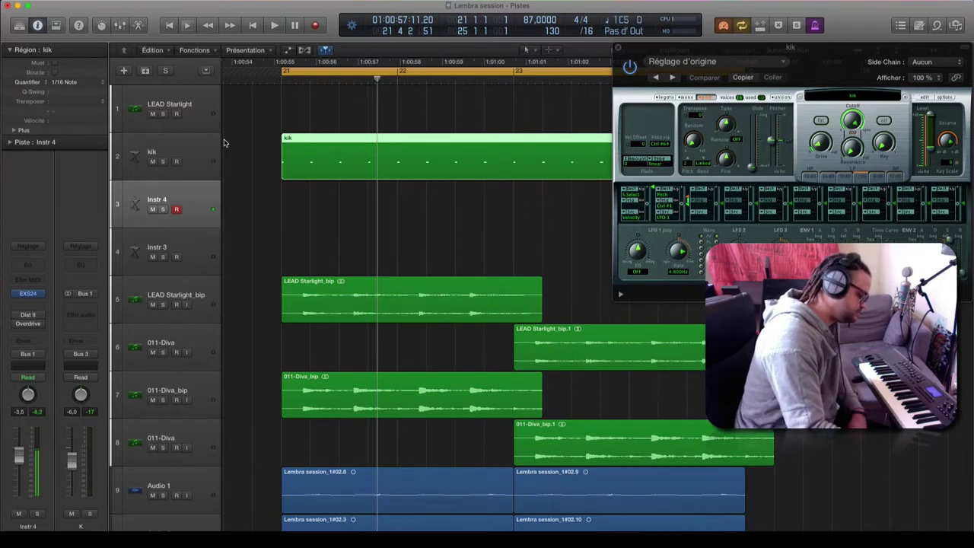
{"action": "key", "text": "space"}
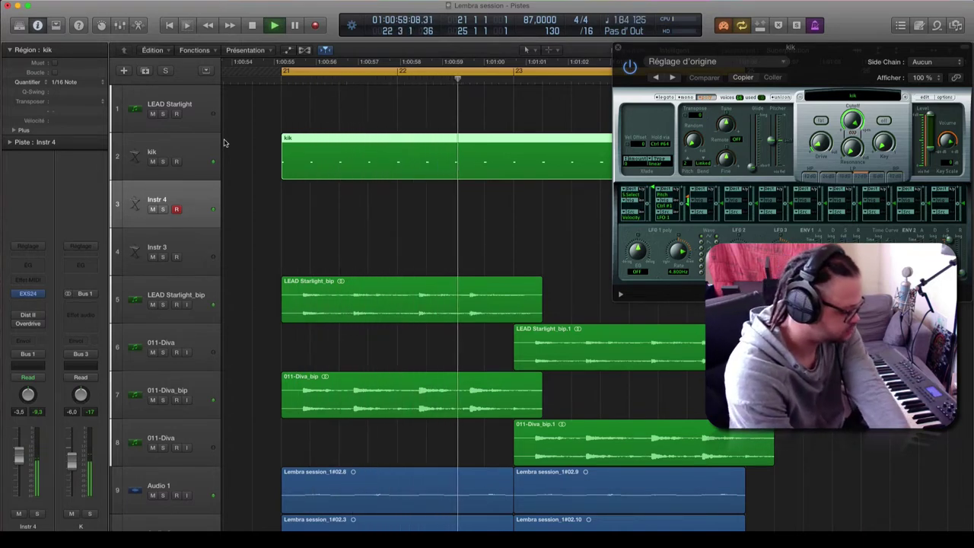
- Record a sampler part on the Instr 4 track over the cycle from bar 21 to 25 and quantize it to 1/16 Note
{"action": "key", "text": "r"}
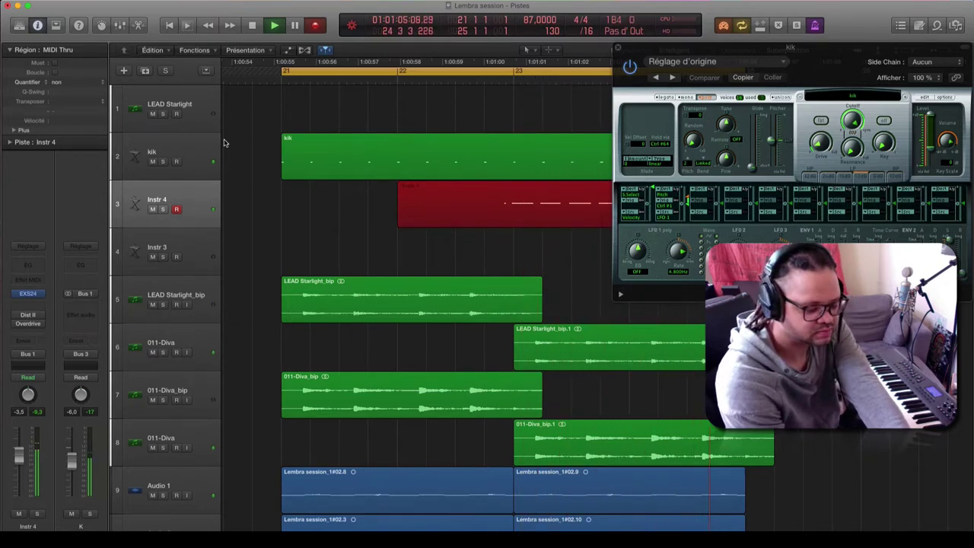
{"action": "key", "text": "v"}
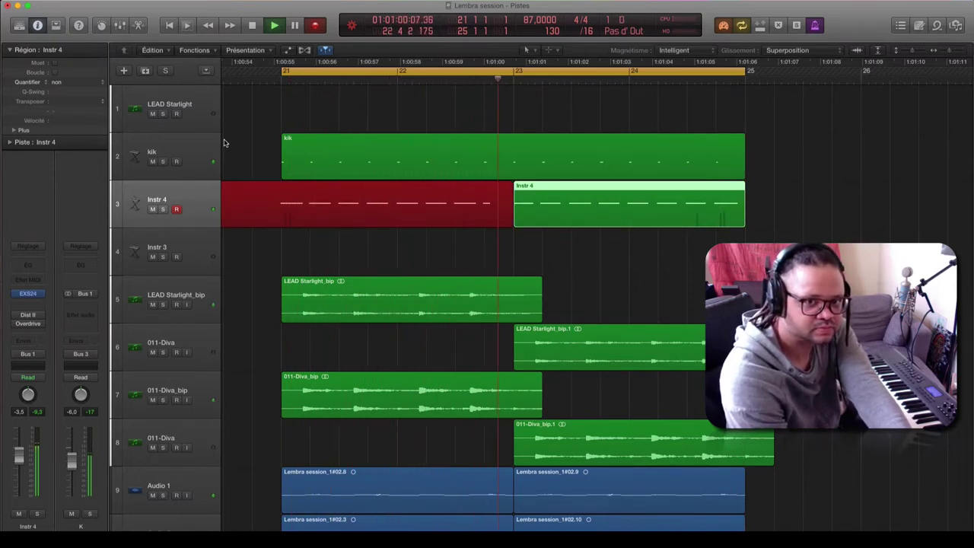
{"action": "key", "text": "space"}
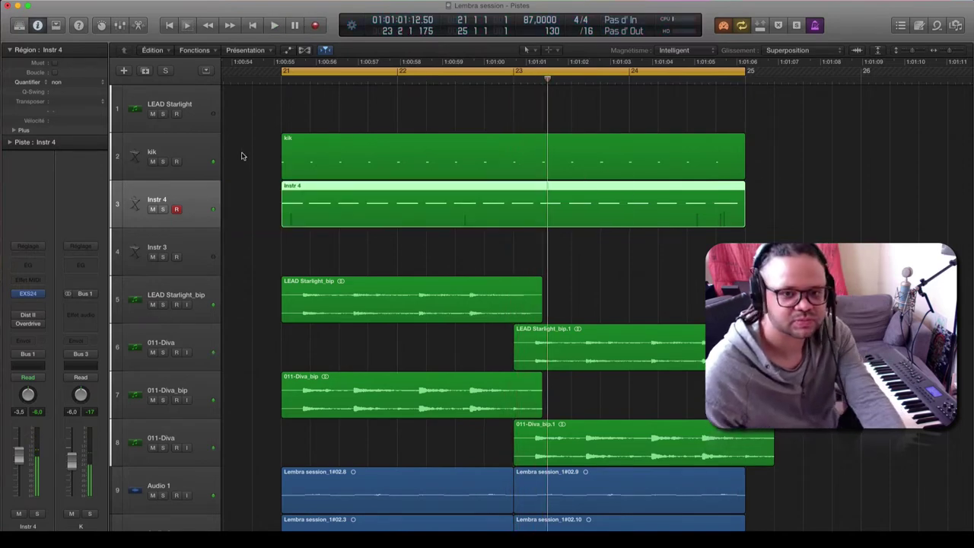
{"action": "key", "text": "q"}
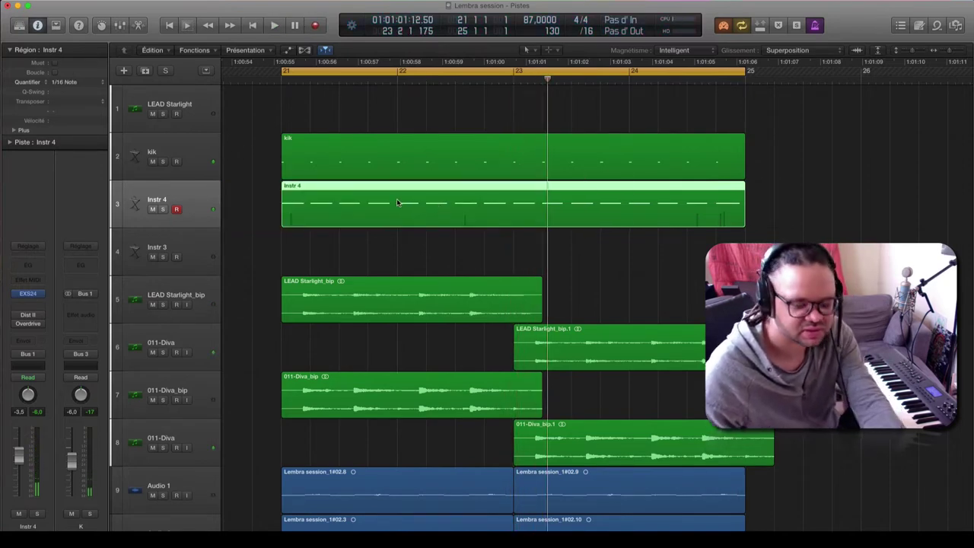
- Shorten the note at bar 23 in the Instr 4 region's piano roll and select all its notes
{"action": "double_click", "coordinate": [464, 219]}
{"action": "key", "text": "ctrl+Up"}
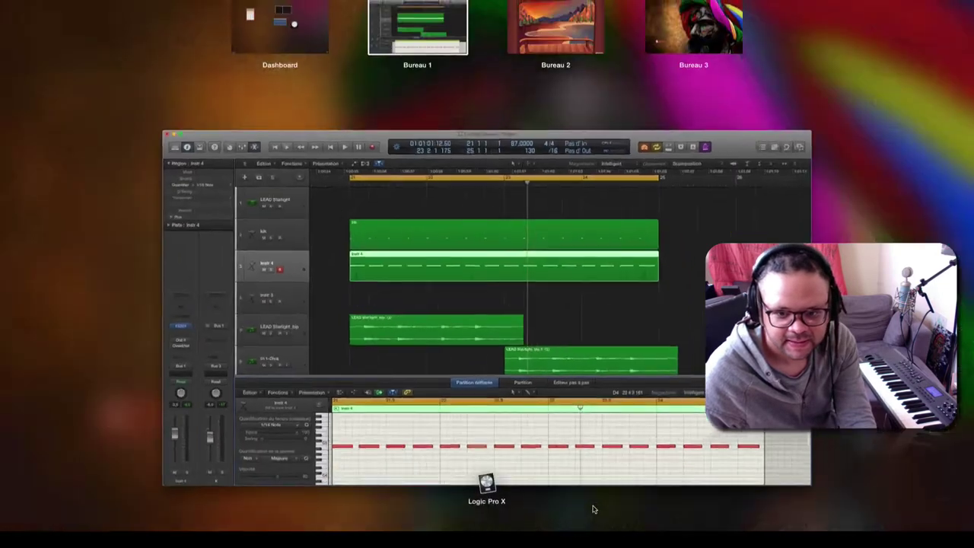
{"action": "left_click", "coordinate": [589, 478]}
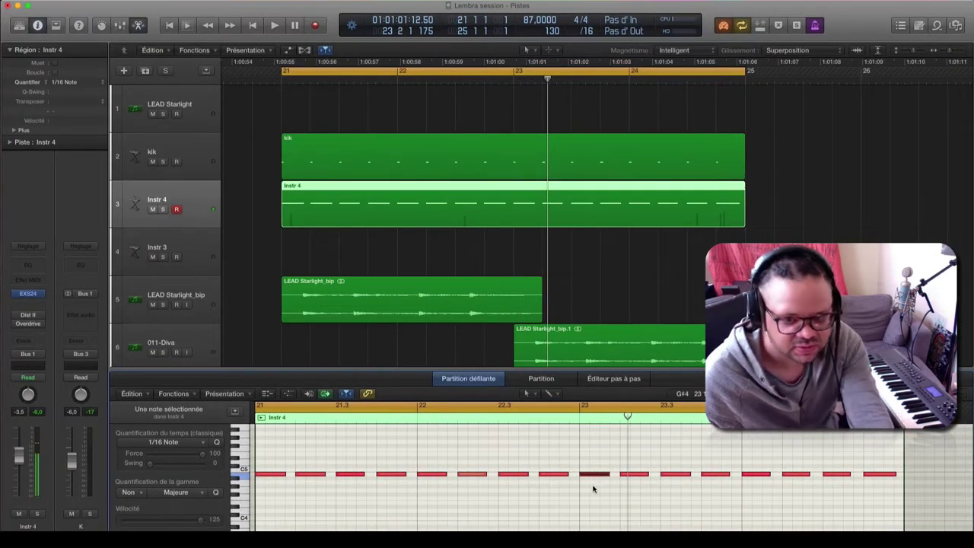
{"action": "key", "text": "super+a"}
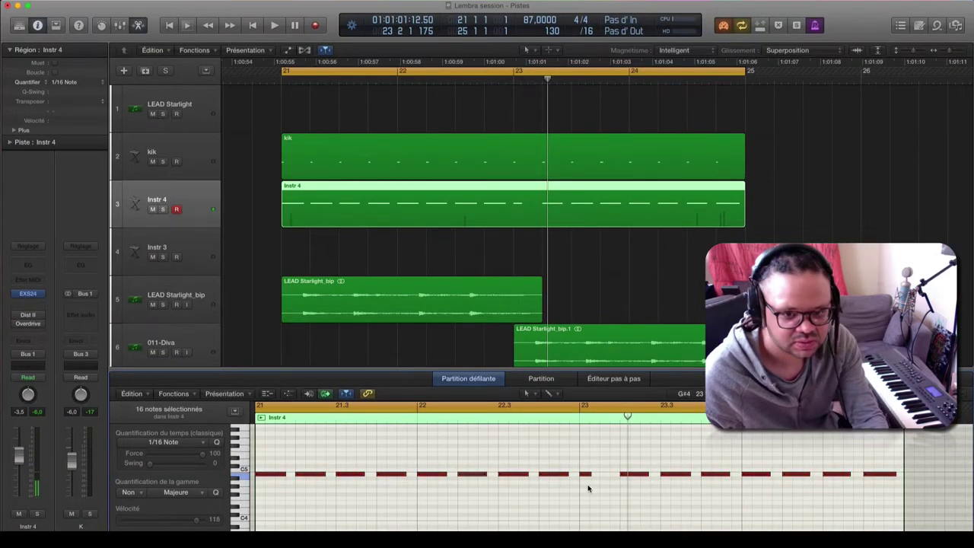
- Insert a Channel EQ with the EQ 2 ratio preset on the K bus during playback and set its low cut to 20 Hz
{"action": "key", "text": "Return"}
{"action": "key", "text": "space"}
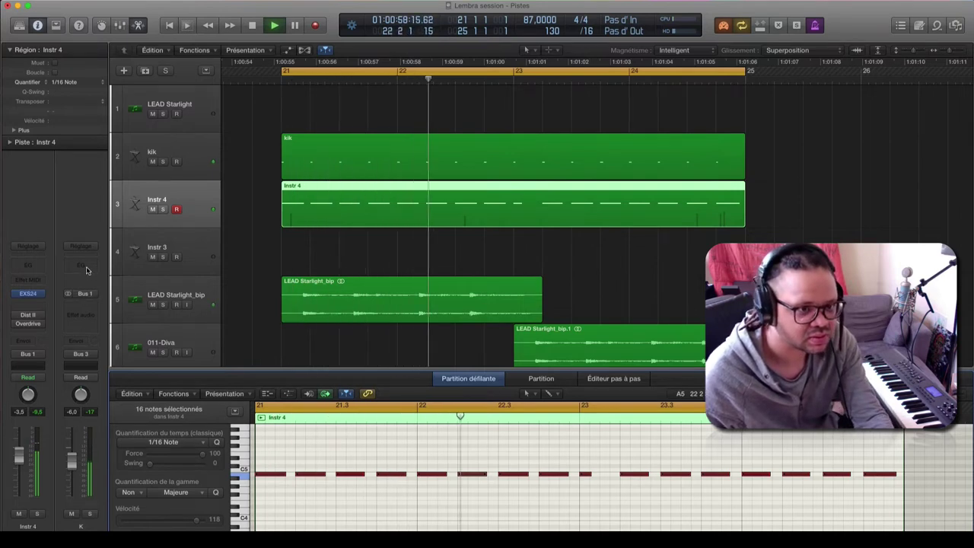
{"action": "left_click", "coordinate": [84, 305]}
{"action": "left_click", "coordinate": [85, 62]}
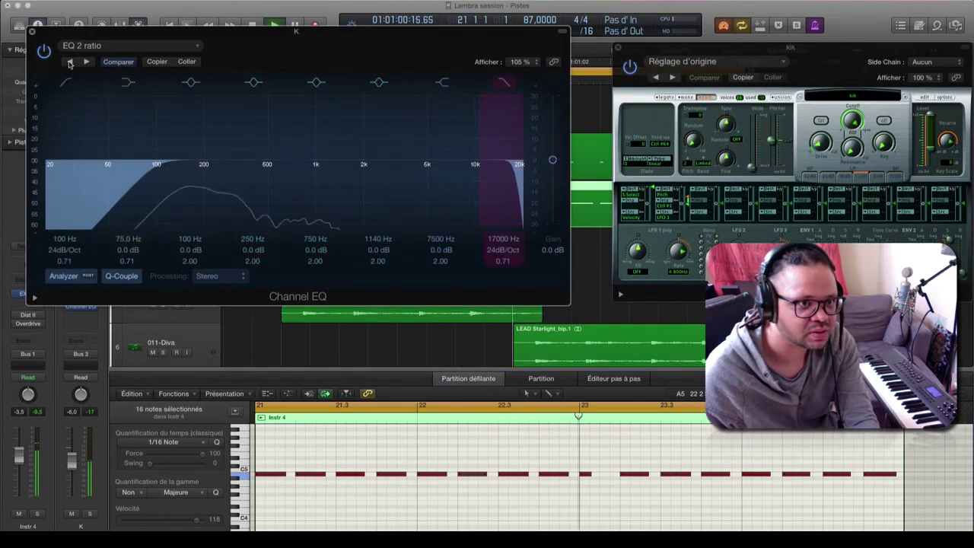
{"action": "left_click", "coordinate": [86, 63]}
{"action": "left_click", "coordinate": [86, 62]}
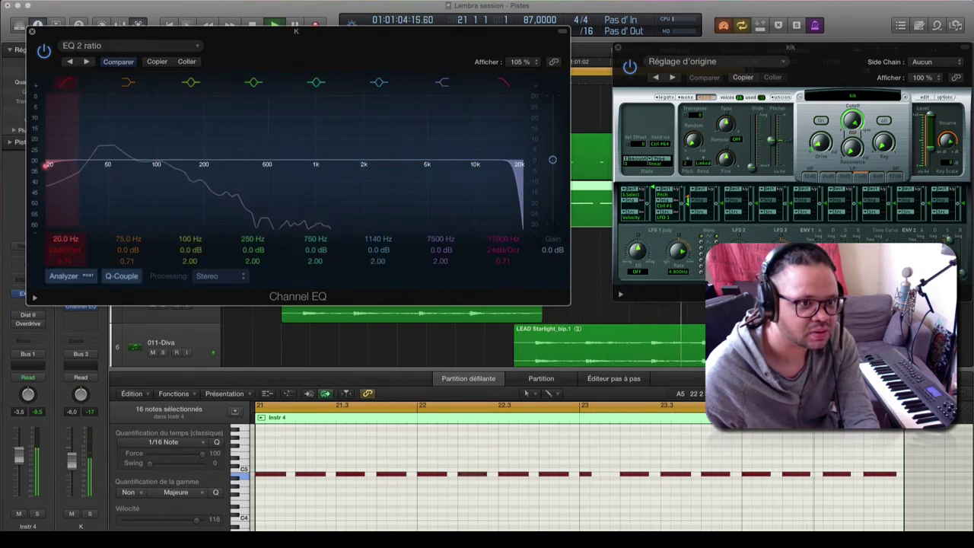
- Boost the K bus EQ's low shelf by 5.0 dB at 79 Hz, stop playback and close the plug-in windows
{"action": "left_click_drag", "start_coordinate": [135, 164], "coordinate": [144, 127]}
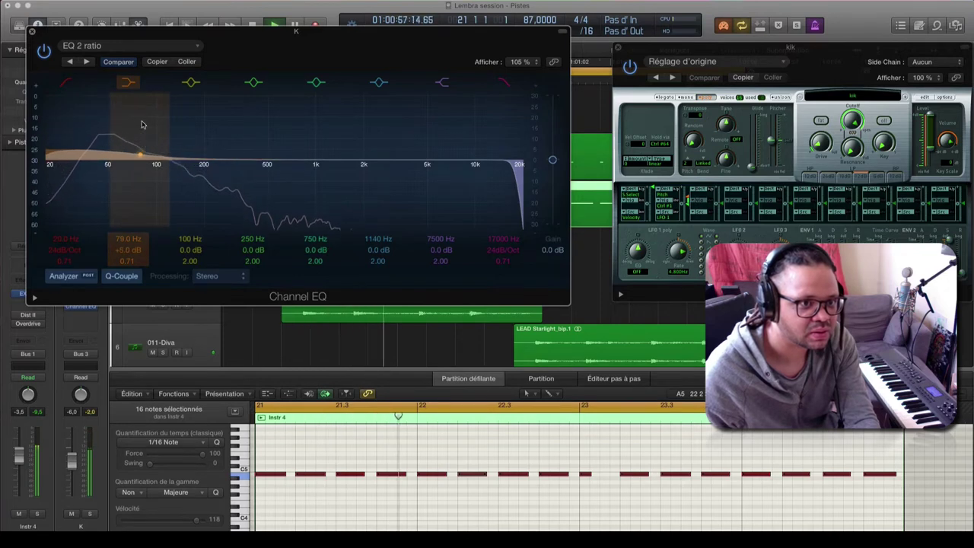
{"action": "key", "text": "super+w"}
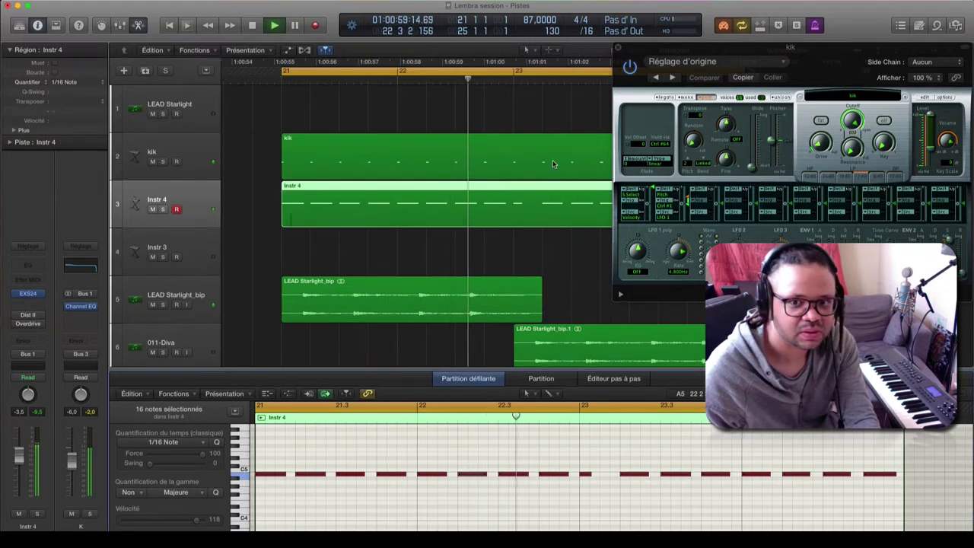
{"action": "key", "text": "space"}
{"action": "left_click", "coordinate": [617, 48]}
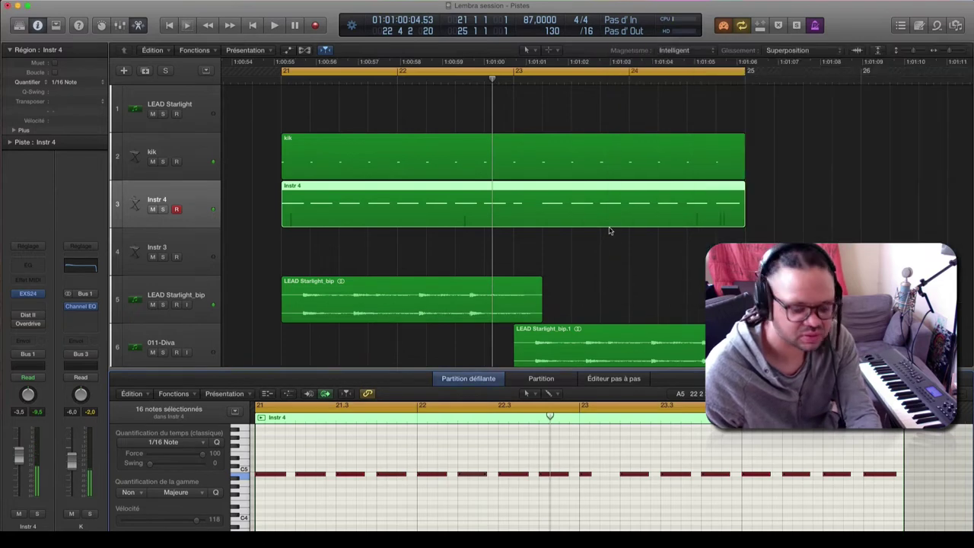
- Load the HAT CONGA sampler instrument into the Instr 3 track's EXS24 and audition it over the playing loop
{"action": "key", "text": "super+Left"}
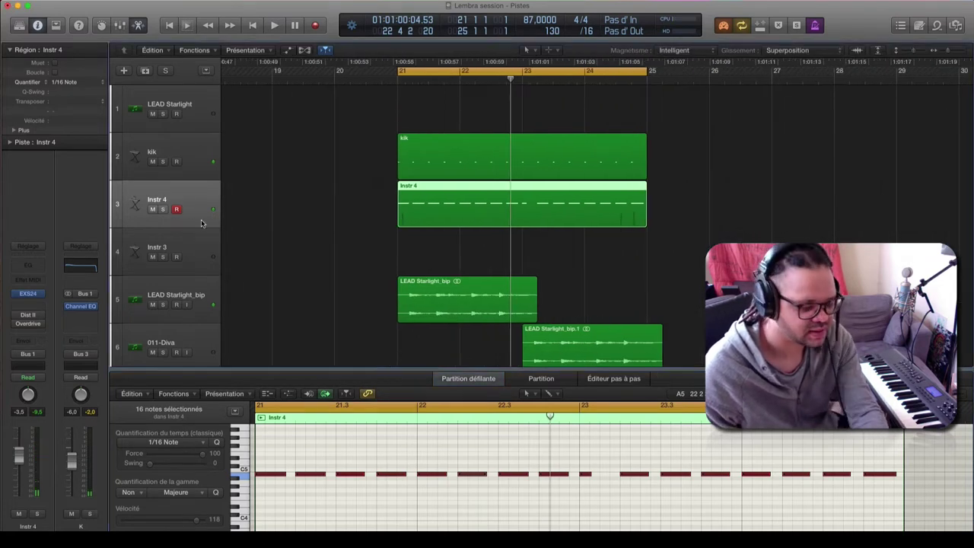
{"action": "key", "text": "space"}
{"action": "left_click", "coordinate": [413, 251]}
{"action": "scroll", "coordinate": [342, 221], "scroll_direction": "down", "scroll_amount": 2}
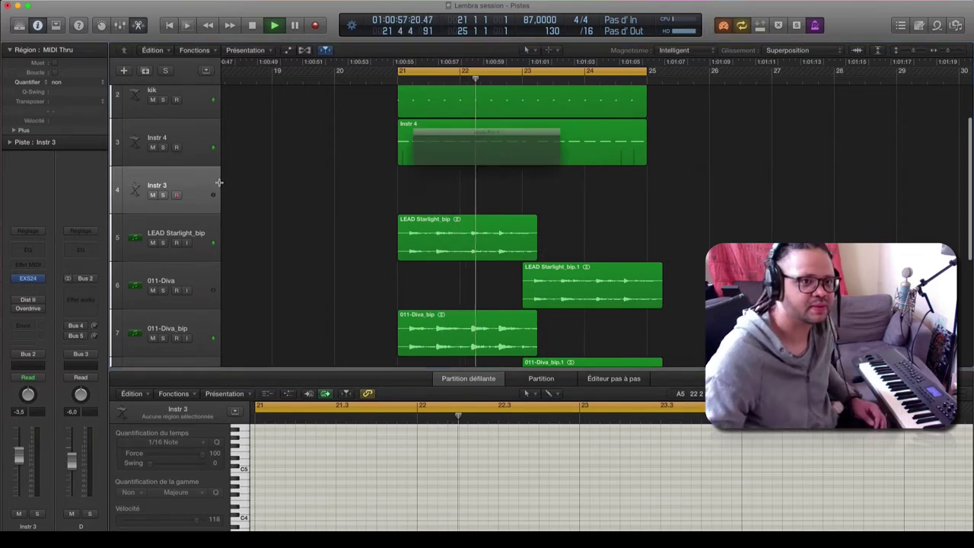
{"action": "left_click", "coordinate": [30, 278]}
{"action": "left_click", "coordinate": [259, 80]}
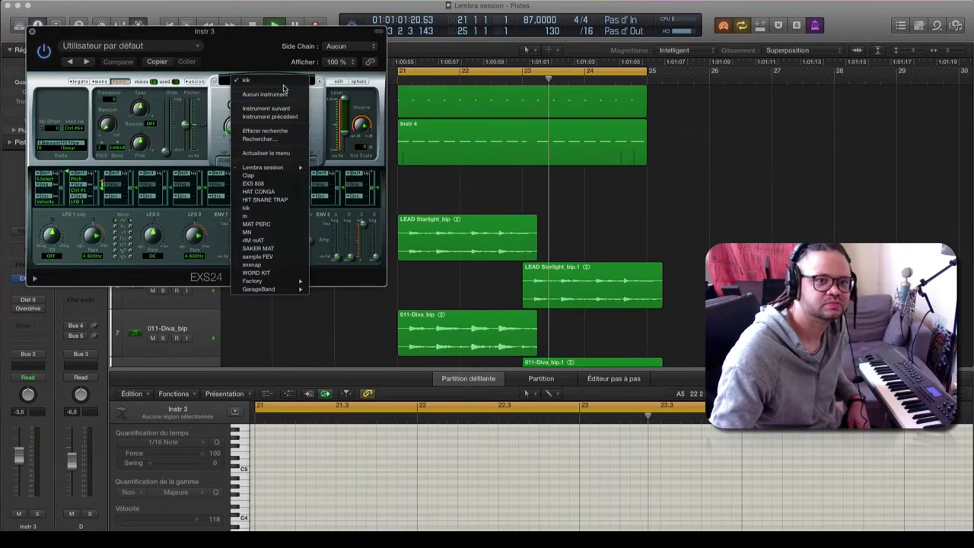
{"action": "left_click", "coordinate": [283, 191]}
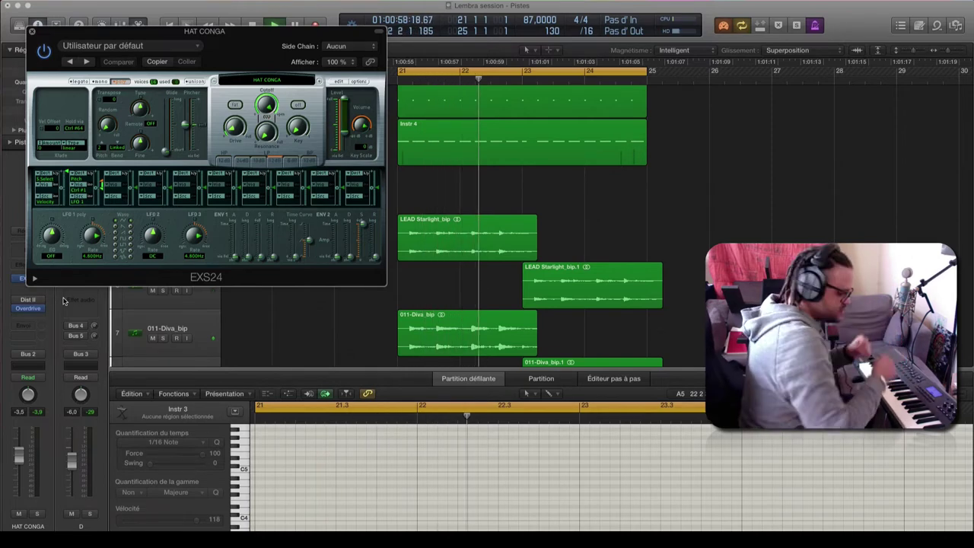
{"action": "key", "text": "super+w"}
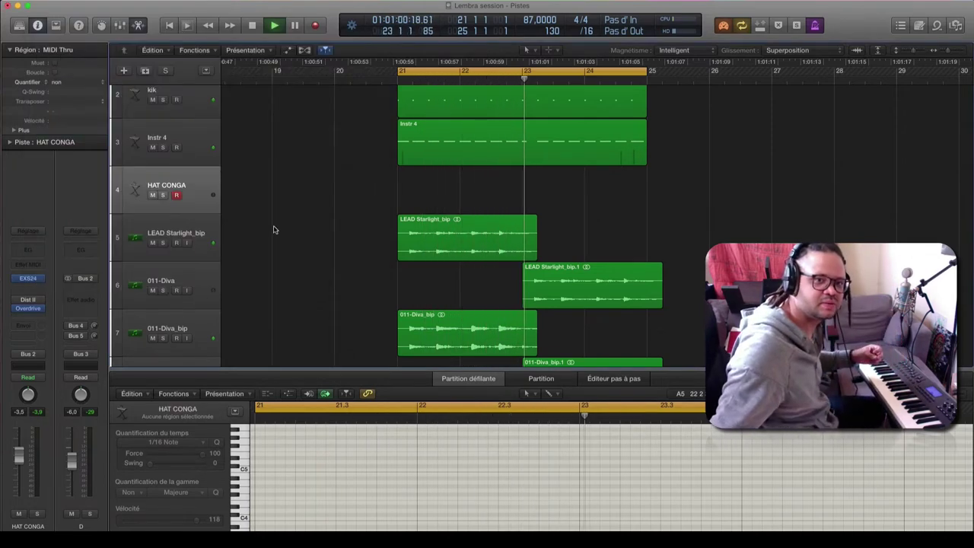
- Duplicate the Audio 1 track and mute the new Audio 8 track
{"action": "scroll", "coordinate": [237, 226], "scroll_direction": "down", "scroll_amount": 5}
{"action": "left_click", "coordinate": [191, 286]}
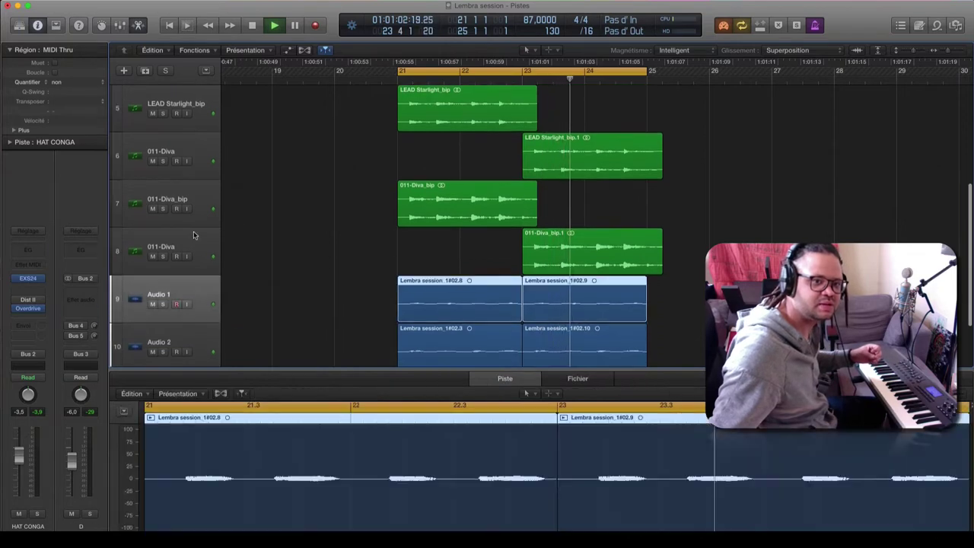
{"action": "key", "text": "super+d"}
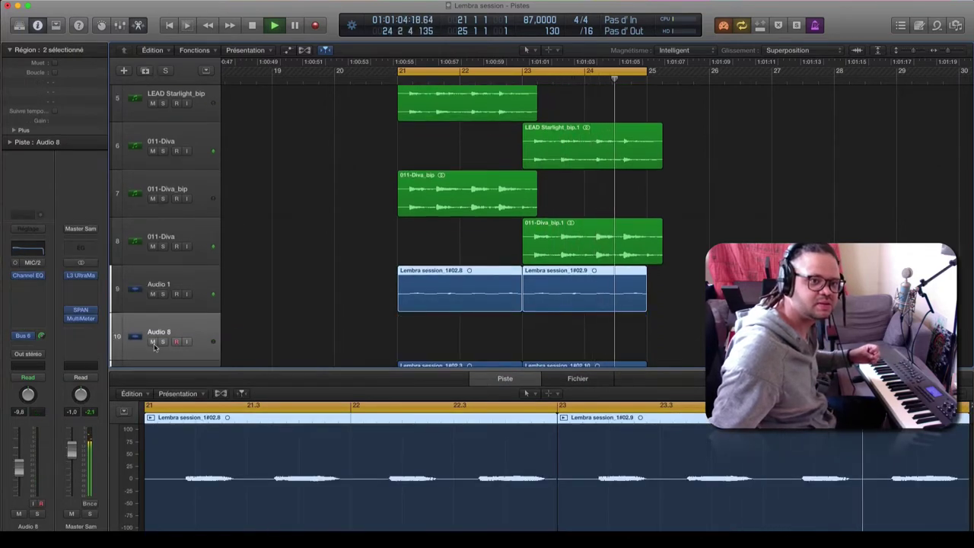
{"action": "left_click", "coordinate": [153, 342]}
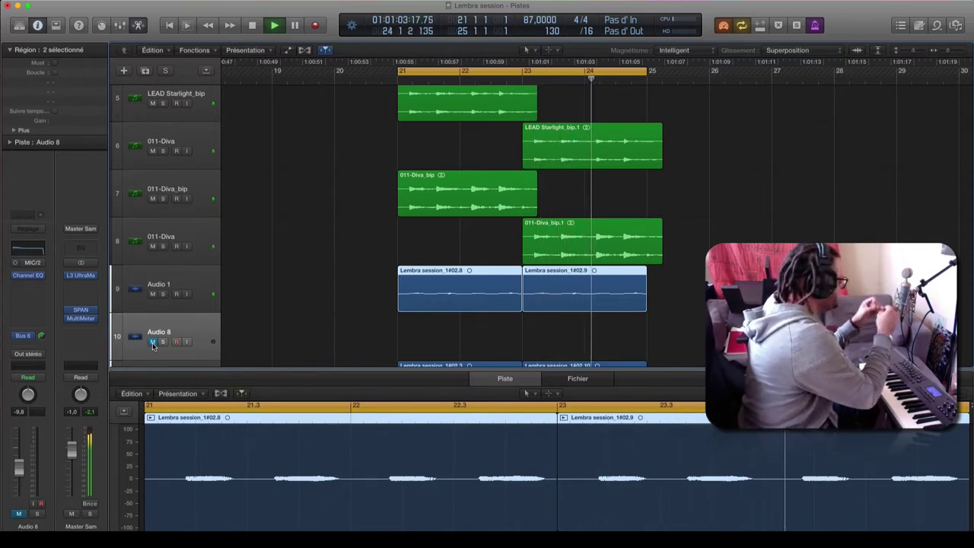
- Record a percussive microphone take on the Audio 8 track over the cycle from bar 21 to 25
{"action": "key", "text": "r"}
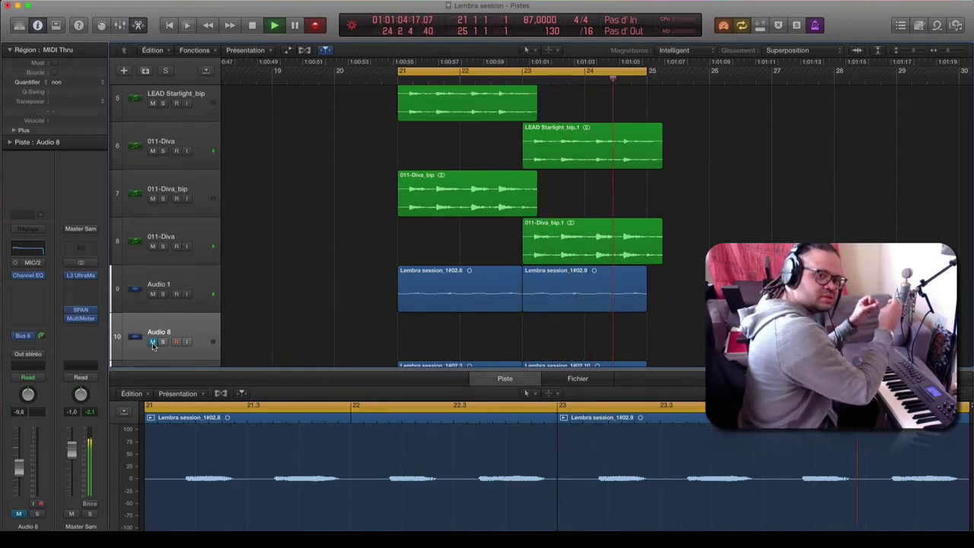
{"action": "key", "text": "space"}
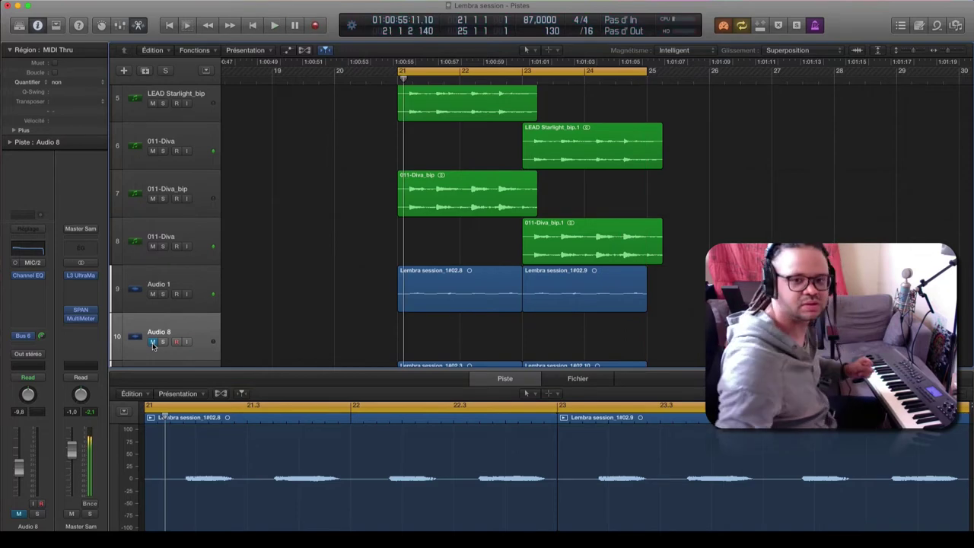
{"action": "scroll", "coordinate": [196, 337], "scroll_direction": "down", "scroll_amount": 2}
{"action": "key", "text": "r"}
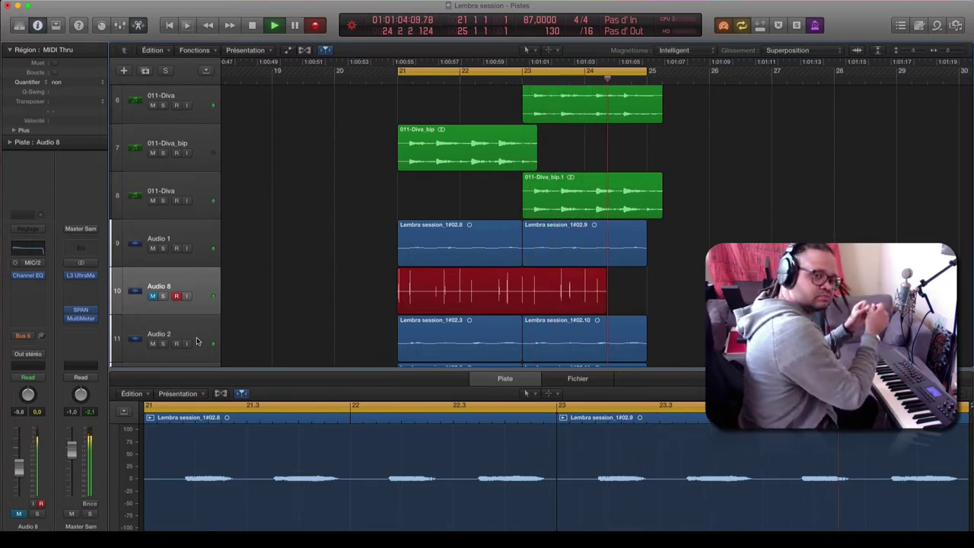
{"action": "key", "text": "space"}
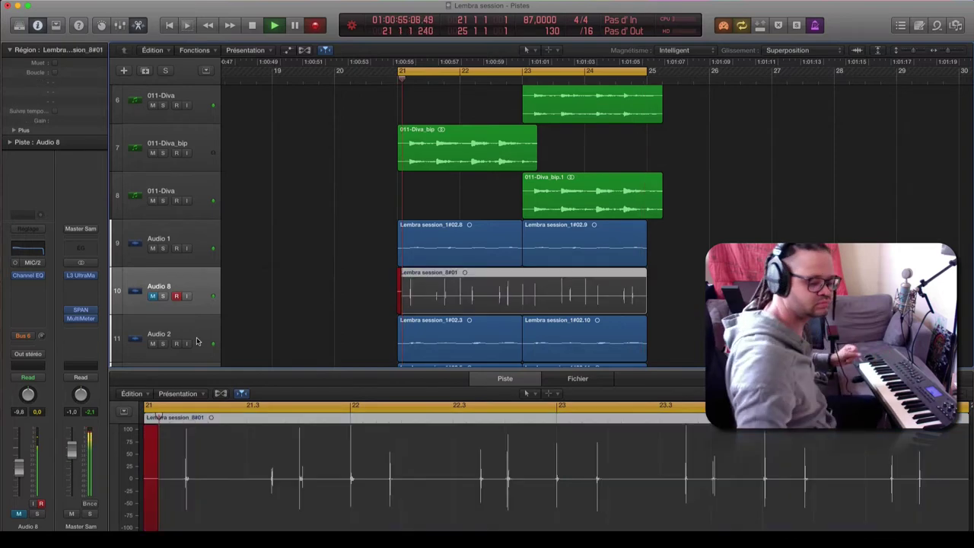
- Duplicate the Audio 8 track onto an empty audio track directly below
{"action": "left_click", "coordinate": [144, 71]}
{"action": "left_click", "coordinate": [558, 336]}
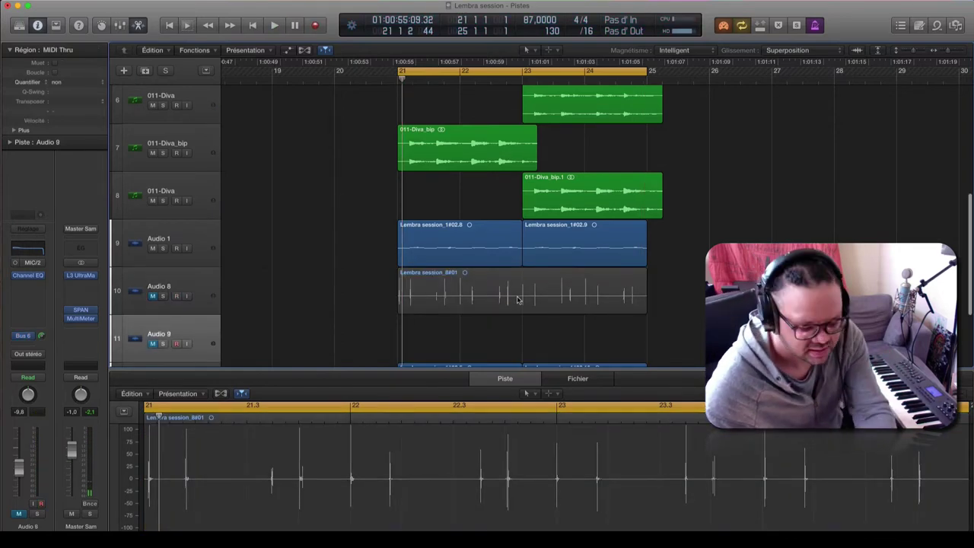
- Split the Audio 8 take at bar 23, stack its second half on Audio 9 at bar 21, and repeat both halves at bar 23
{"action": "left_click_drag", "start_coordinate": [519, 296], "coordinate": [663, 289]}
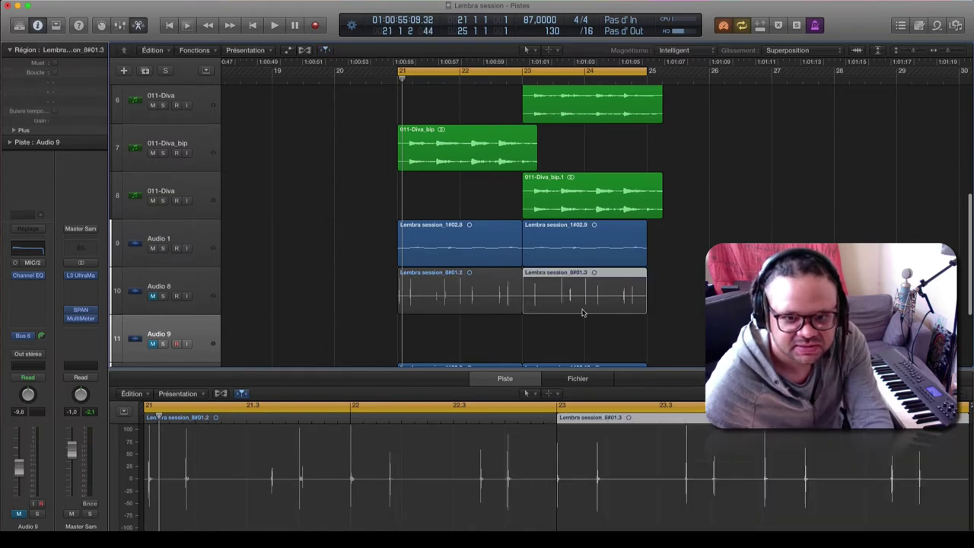
{"action": "left_click_drag", "start_coordinate": [581, 311], "coordinate": [458, 335]}
{"action": "left_click", "coordinate": [472, 297], "text": "shift"}
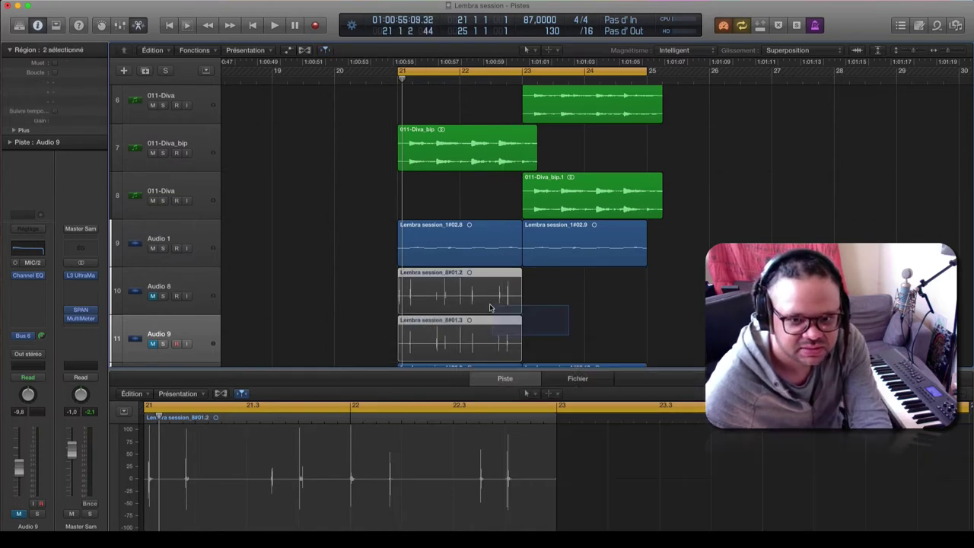
{"action": "left_click_drag", "start_coordinate": [471, 297], "coordinate": [599, 297]}
- Solo Audio 8 and Audio 9 during playback, set both Bus 6 sends to -24.0 and lower both channel faders together
{"action": "left_click", "coordinate": [162, 296]}
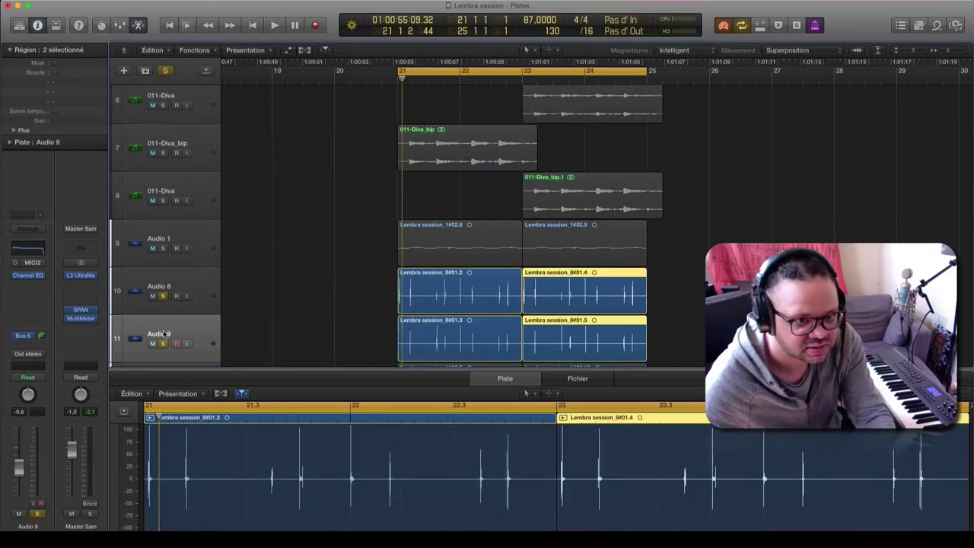
{"action": "key", "text": "space"}
{"action": "key", "text": "x"}
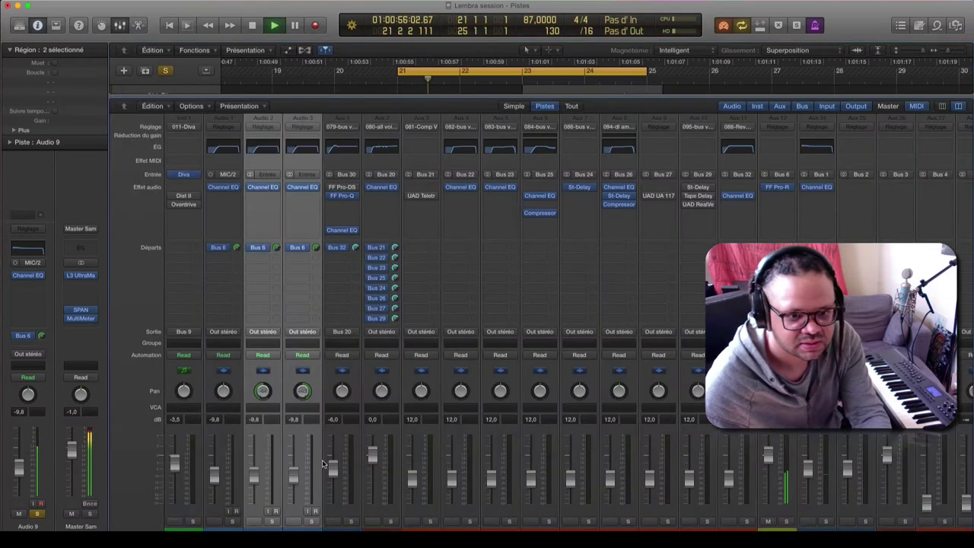
{"action": "scroll", "coordinate": [297, 476], "scroll_direction": "down", "scroll_amount": 1}
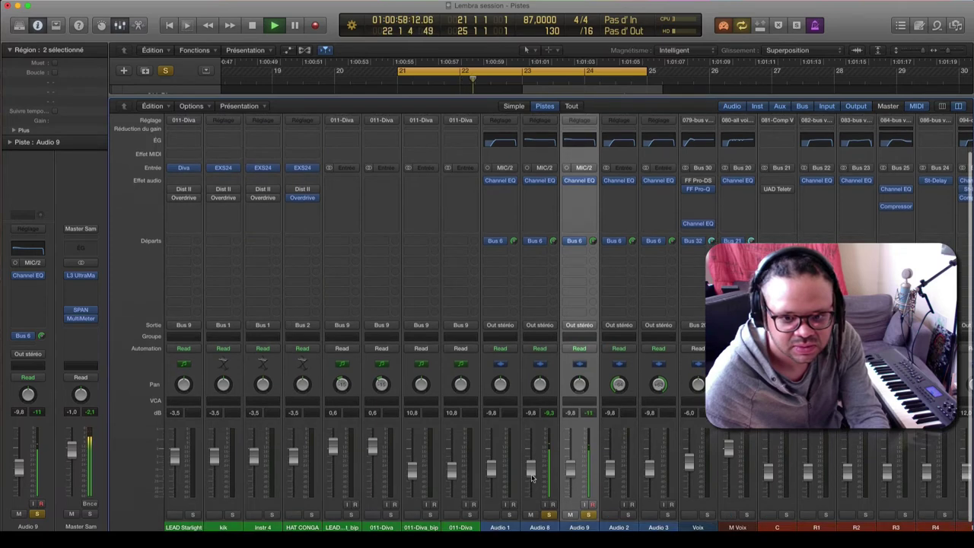
{"action": "scroll", "coordinate": [545, 506], "scroll_direction": "down", "scroll_amount": 1}
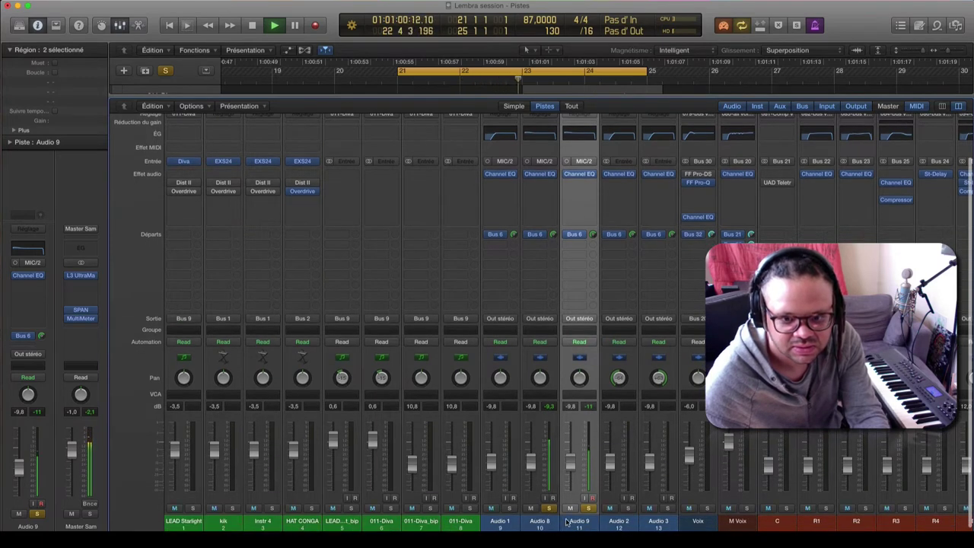
{"action": "left_click", "coordinate": [539, 520], "text": "shift"}
{"action": "scroll", "coordinate": [584, 245], "scroll_direction": "down", "scroll_amount": 1}
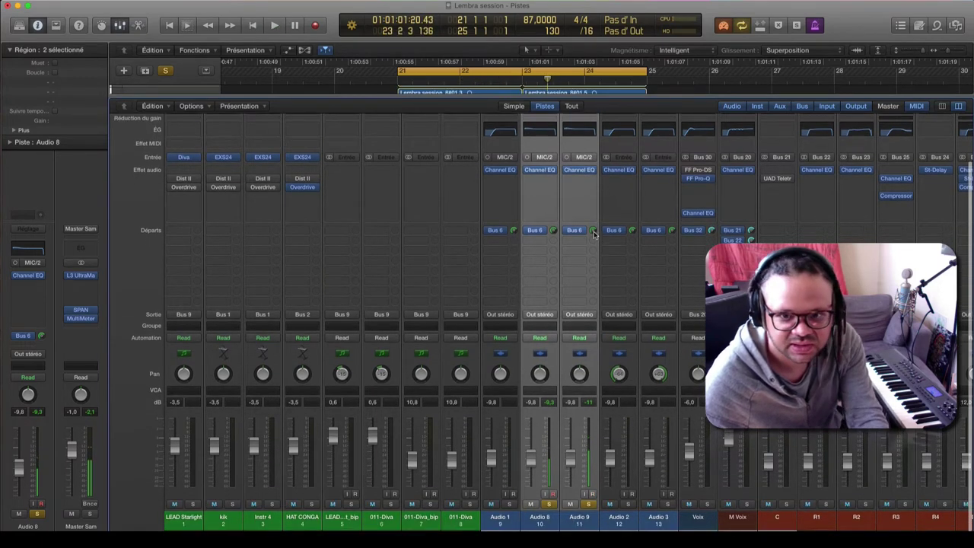
{"action": "key", "text": "space"}
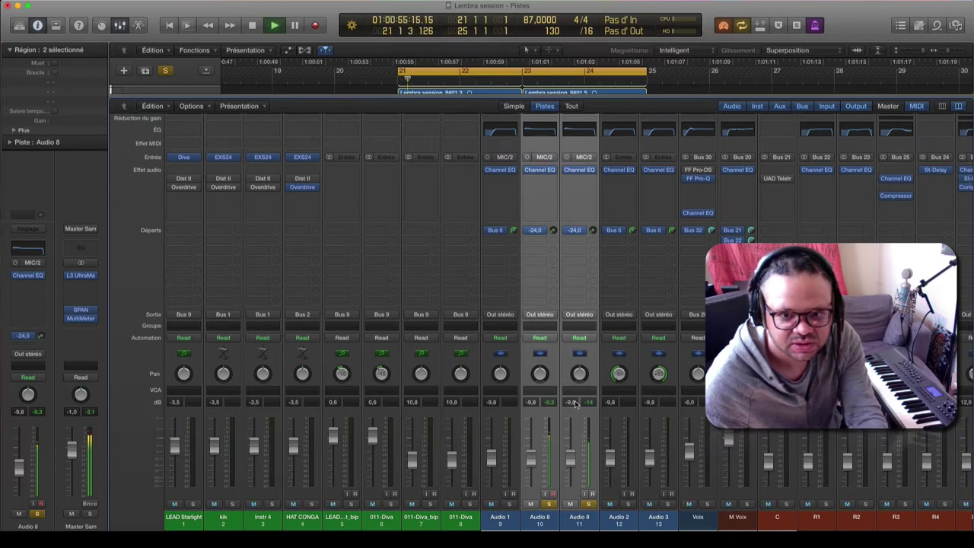
{"action": "left_click_drag", "start_coordinate": [572, 466], "coordinate": [572, 468]}
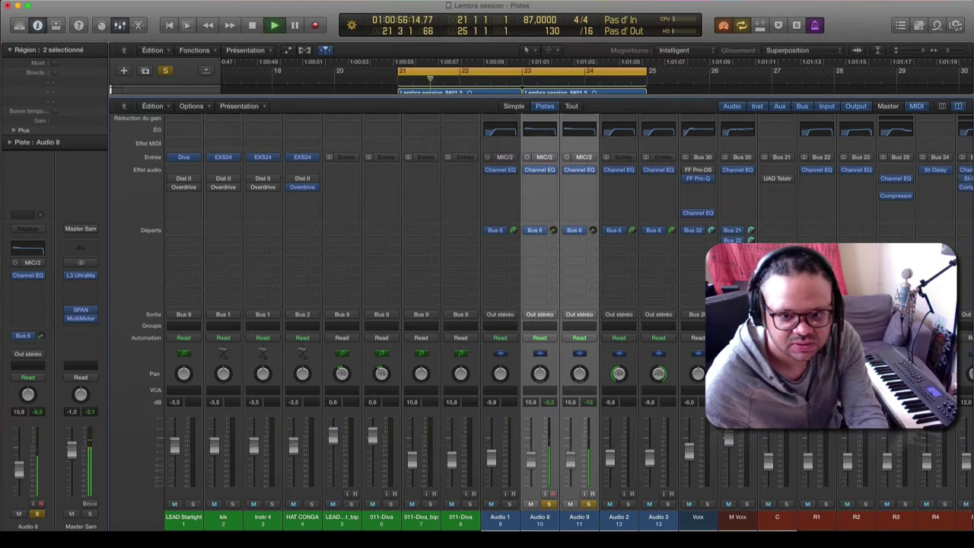
- Unsolo and unmute Audio 8 and Audio 9, and route both channel outputs to Bus 2 (D)
{"action": "left_click", "coordinate": [587, 505]}
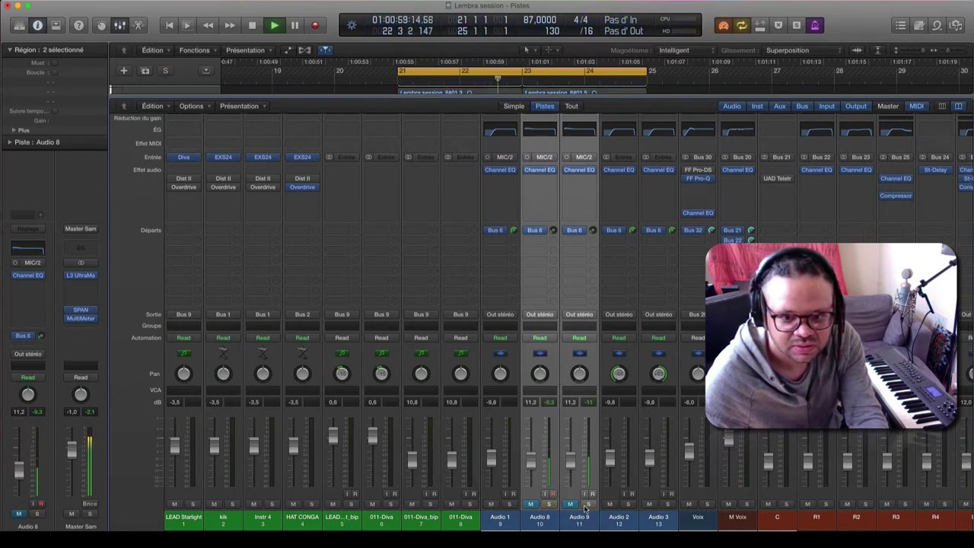
{"action": "left_click", "coordinate": [570, 504]}
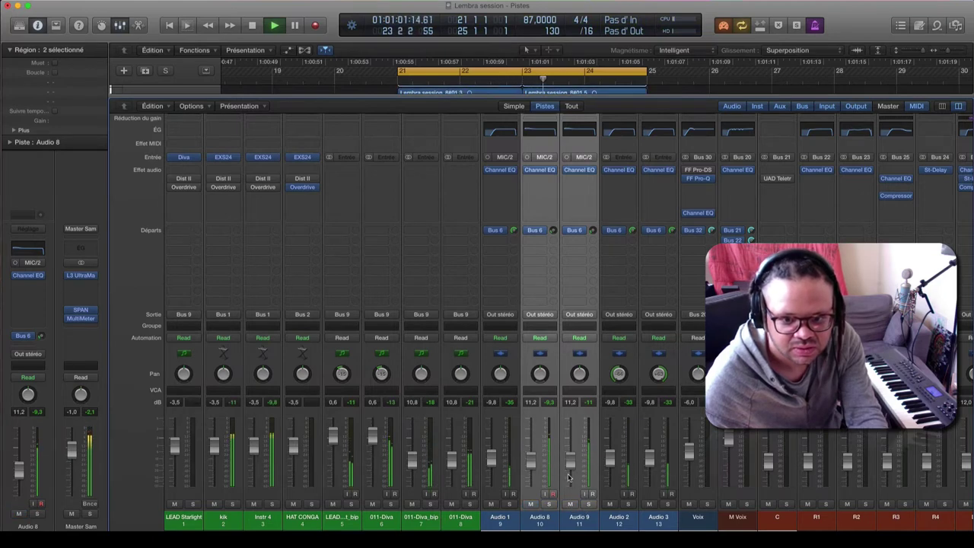
{"action": "left_click", "coordinate": [544, 314]}
{"action": "mouse_move", "coordinate": [559, 351]}
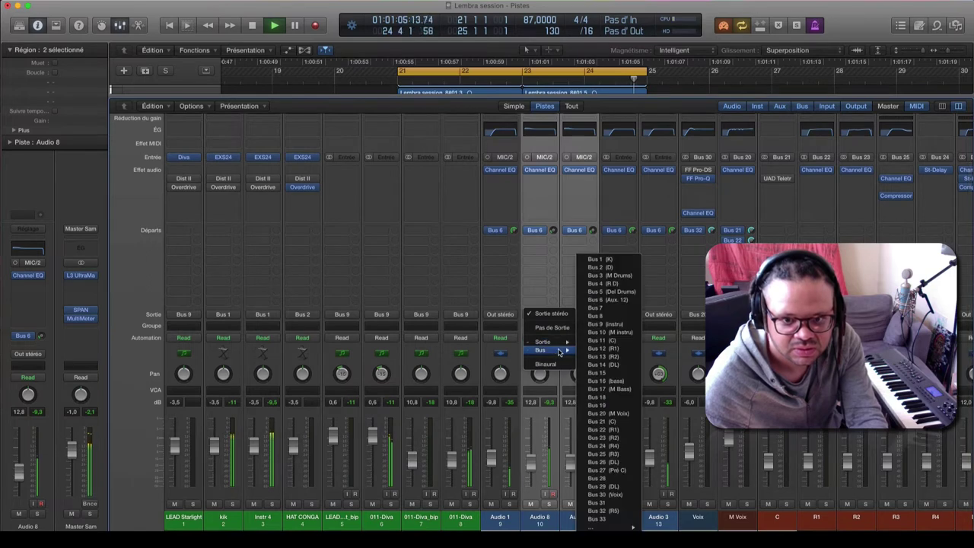
{"action": "left_click", "coordinate": [607, 268]}
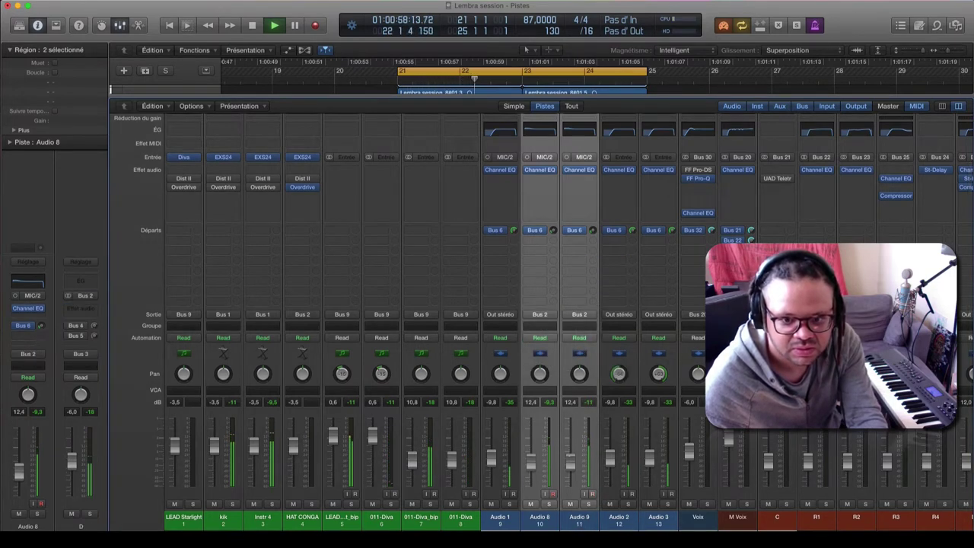
- Close the mixer and enable Flex in Découpage (auto) mode on the Audio 8 and Audio 9 tracks
{"action": "key", "text": "x"}
{"action": "scroll", "coordinate": [548, 293], "scroll_direction": "down", "scroll_amount": 3}
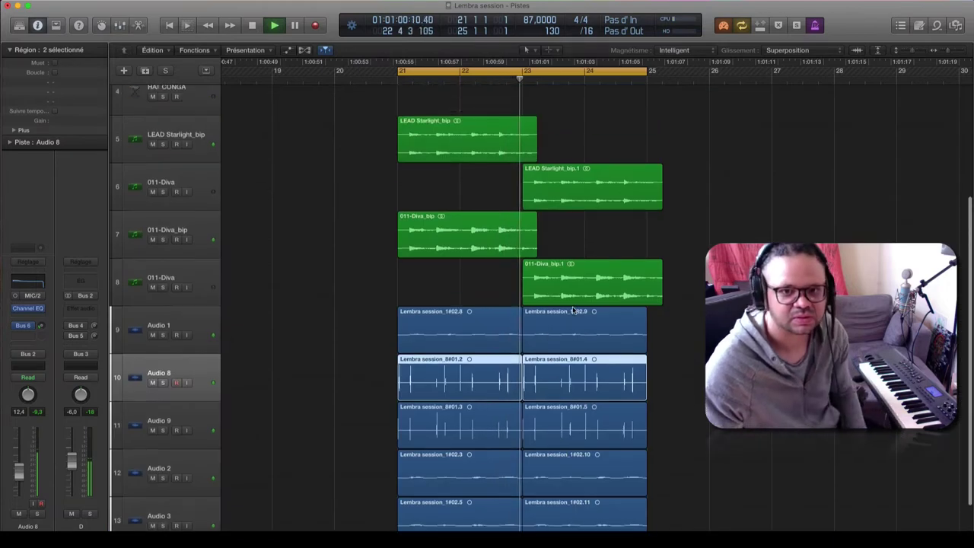
{"action": "scroll", "coordinate": [572, 309], "scroll_direction": "up", "scroll_amount": 2}
{"action": "scroll", "coordinate": [246, 383], "scroll_direction": "down", "scroll_amount": 2}
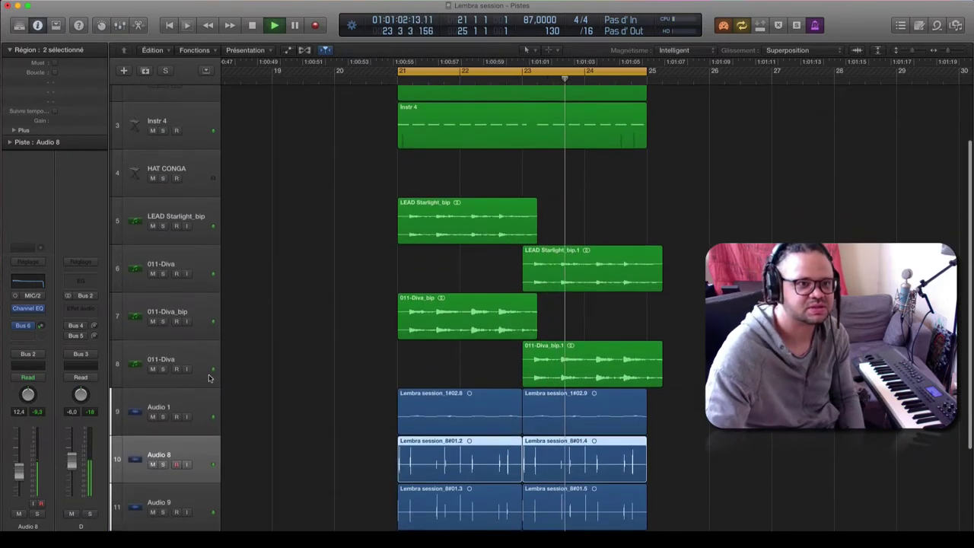
{"action": "left_click", "coordinate": [304, 50]}
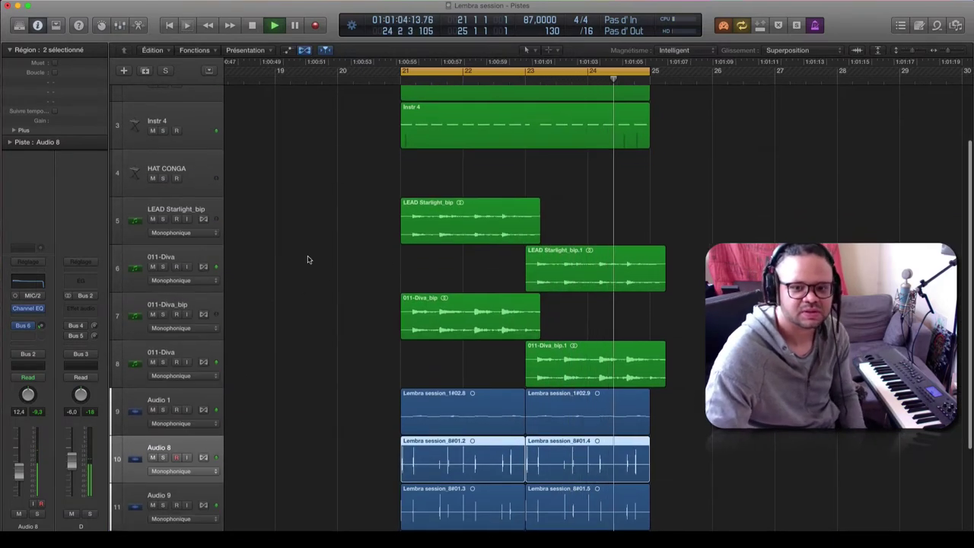
{"action": "left_click", "coordinate": [204, 456]}
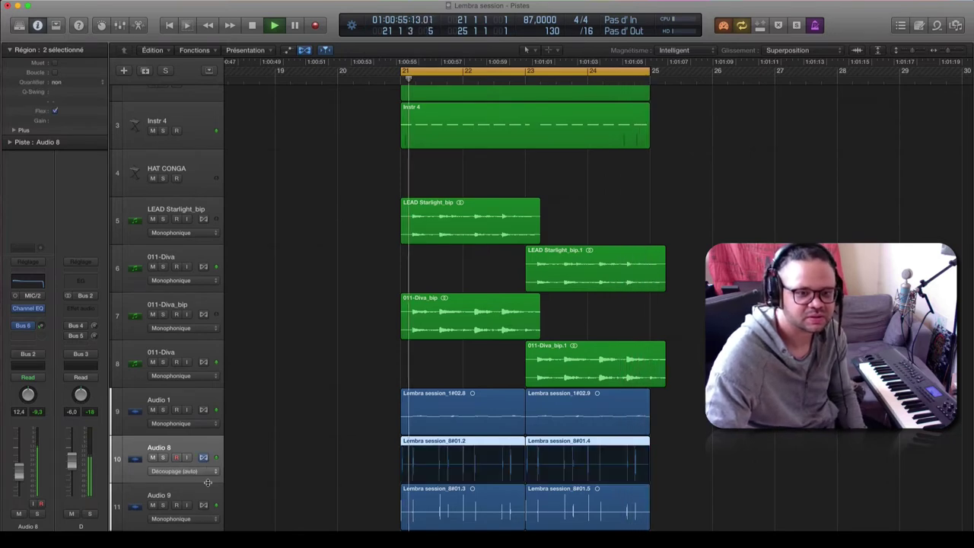
{"action": "left_click", "coordinate": [203, 505]}
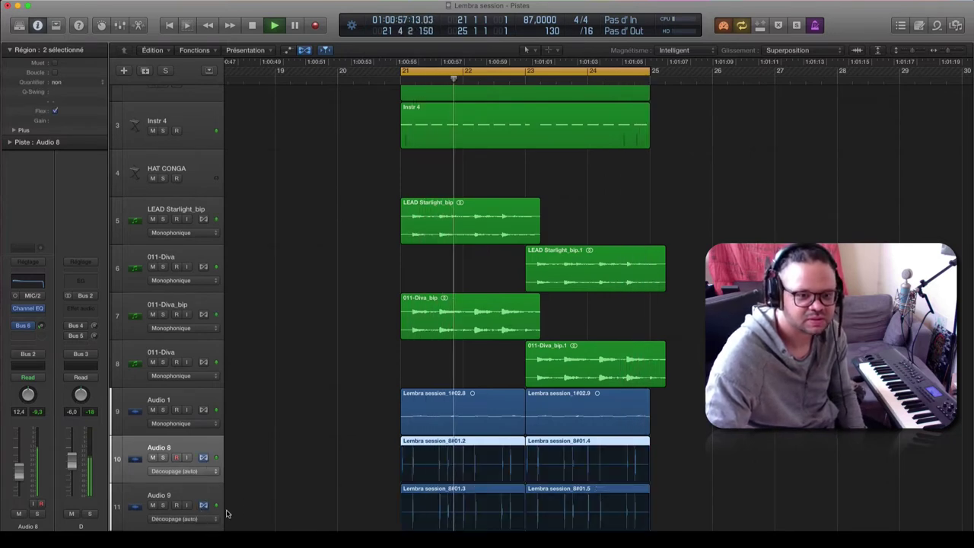
- Quantize the Audio 8 and Audio 9 regions to 1/16 Note and shrink the track heights to show all tracks
{"action": "scroll", "coordinate": [251, 483], "scroll_direction": "up", "scroll_amount": 1}
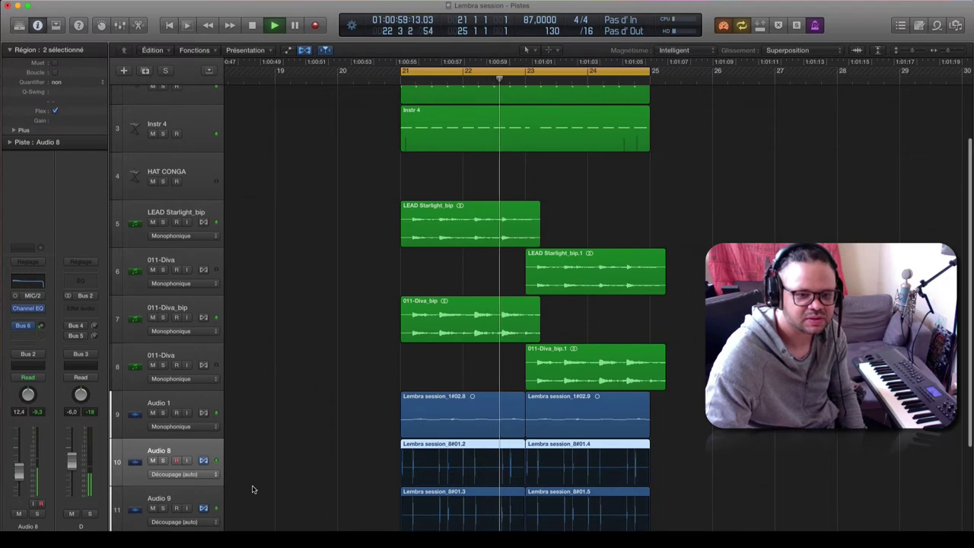
{"action": "scroll", "coordinate": [251, 487], "scroll_direction": "up", "scroll_amount": 5}
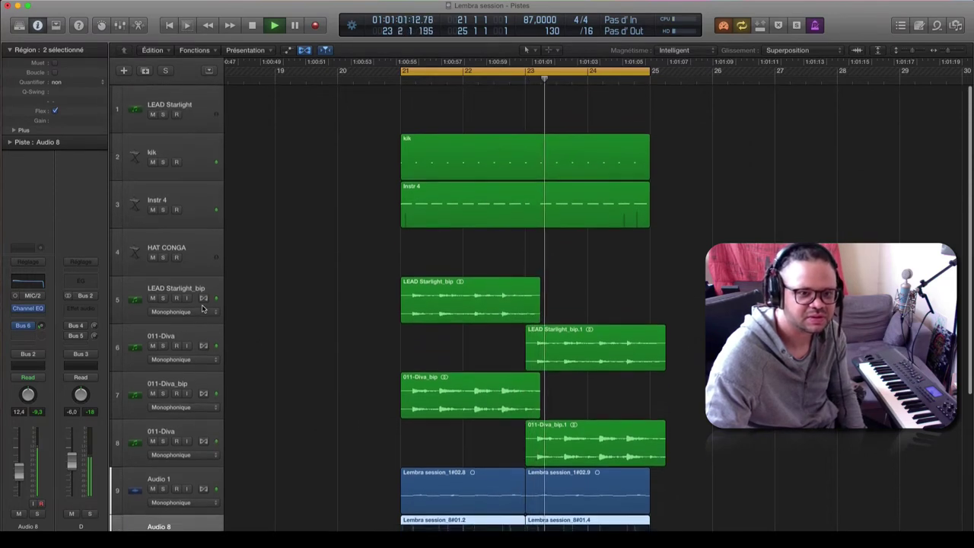
{"action": "scroll", "coordinate": [258, 438], "scroll_direction": "down", "scroll_amount": 3}
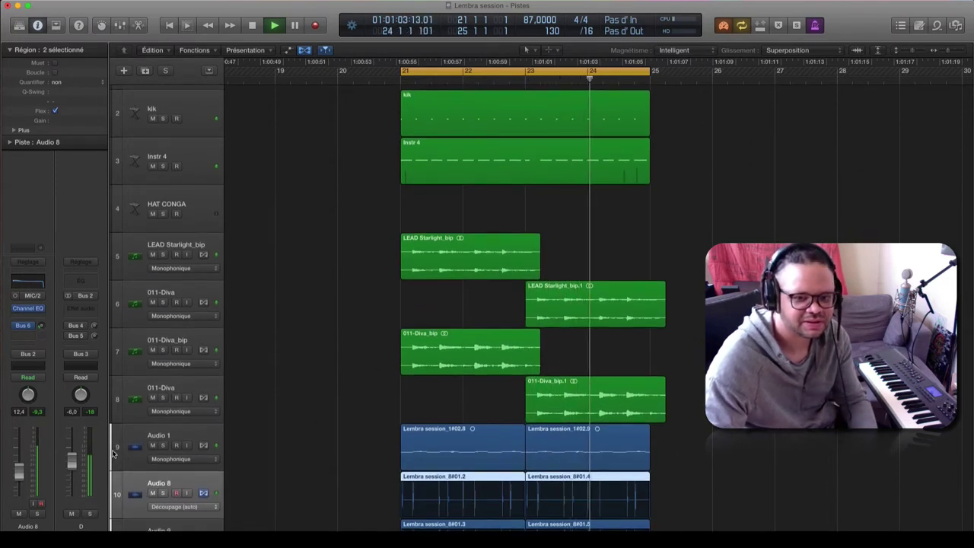
{"action": "scroll", "coordinate": [126, 304], "scroll_direction": "down", "scroll_amount": 3}
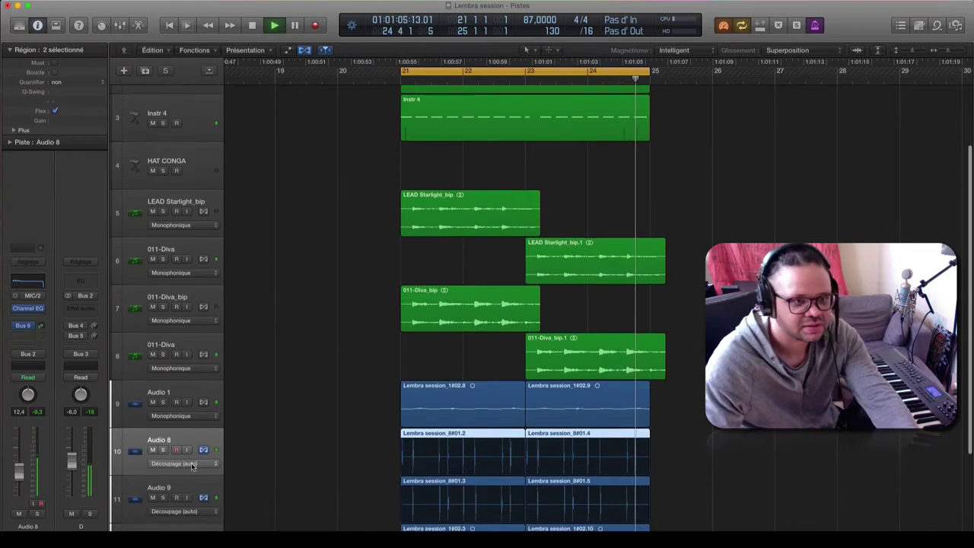
{"action": "left_click", "coordinate": [167, 487]}
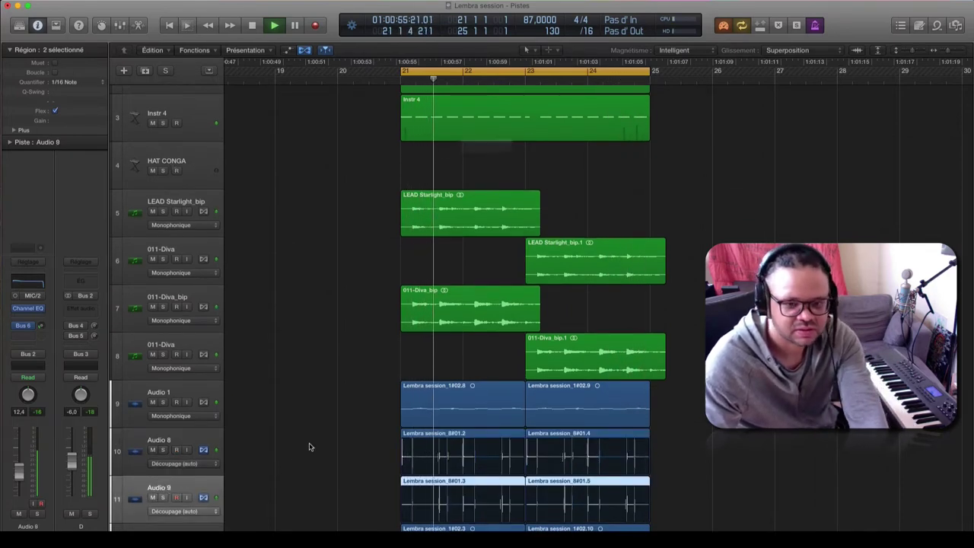
{"action": "key", "text": "super+Up"}
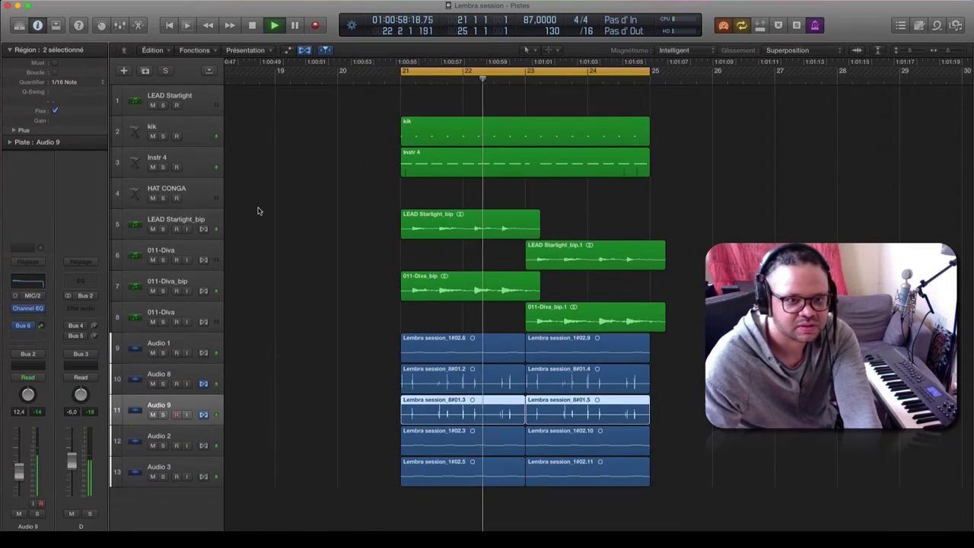
- Record a MIDI part on the HAT CONGA track from bar 21 to 25 and quantize it to 1/16 Note
{"action": "left_click", "coordinate": [201, 191]}
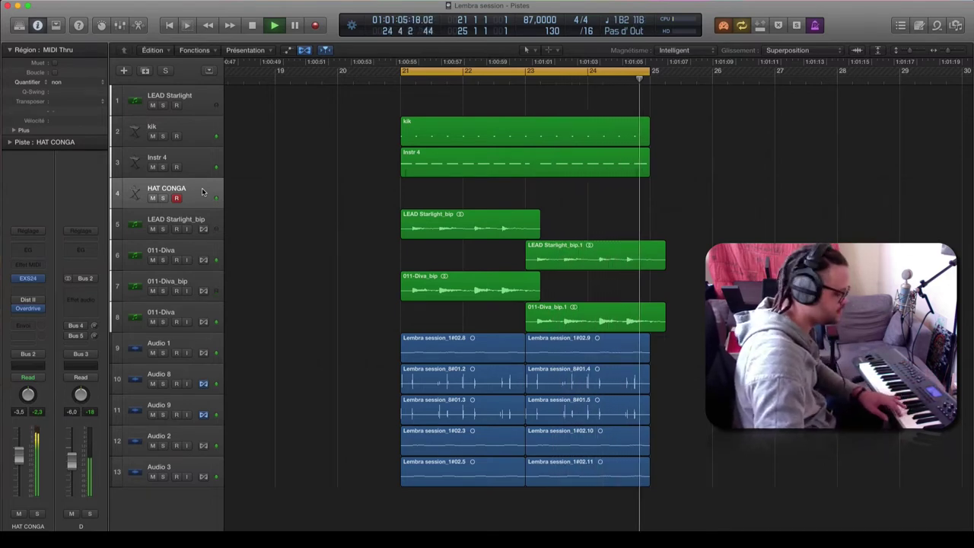
{"action": "key", "text": "r"}
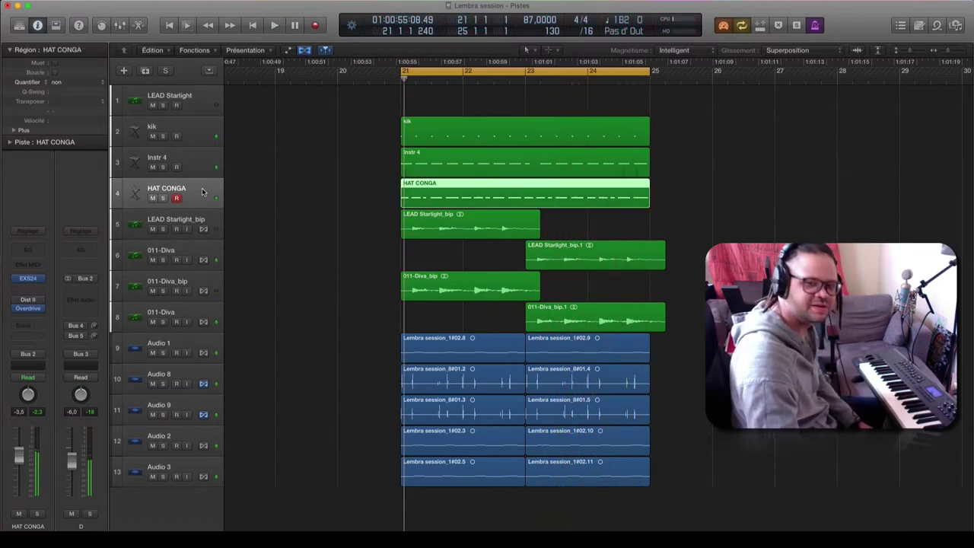
{"action": "key", "text": "q"}
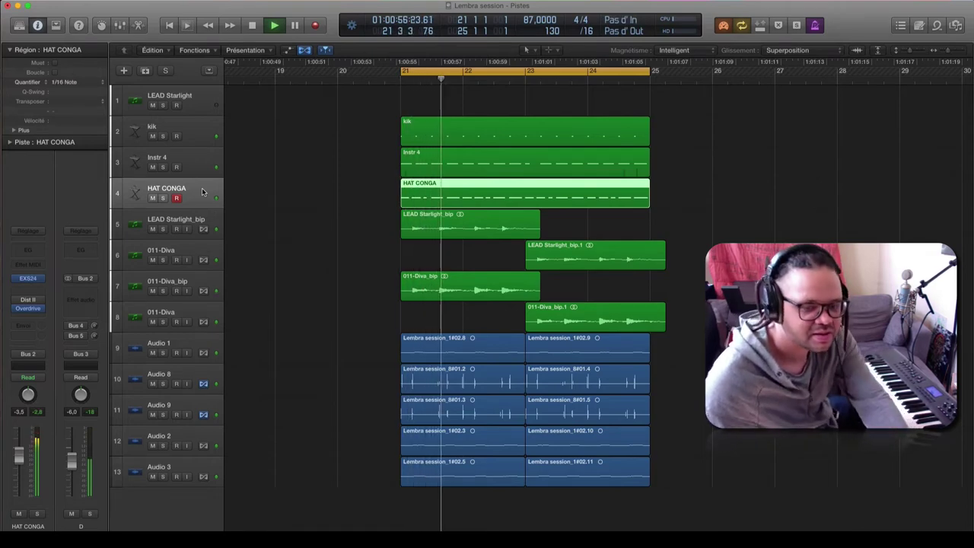
- Duplicate the HAT CONGA track and record a part on the Instr 5 copy from bar 21 to 25, quantized to 1/16 Note
{"action": "key", "text": "super+d"}
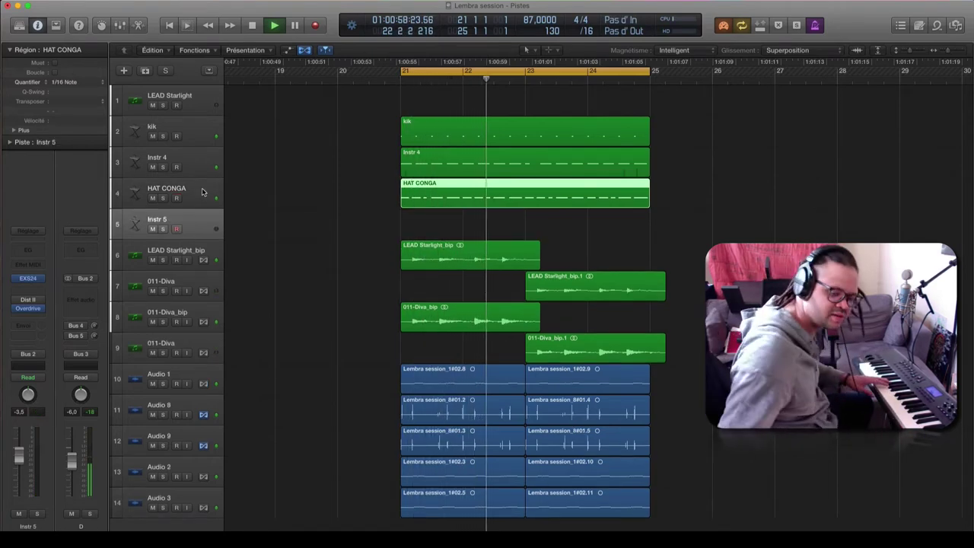
{"action": "left_click", "coordinate": [201, 192]}
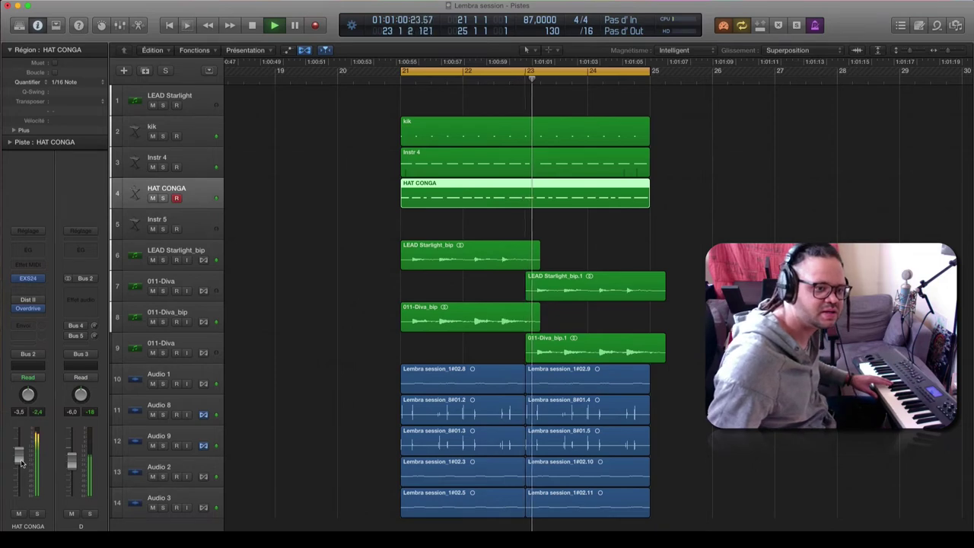
{"action": "left_click", "coordinate": [152, 234]}
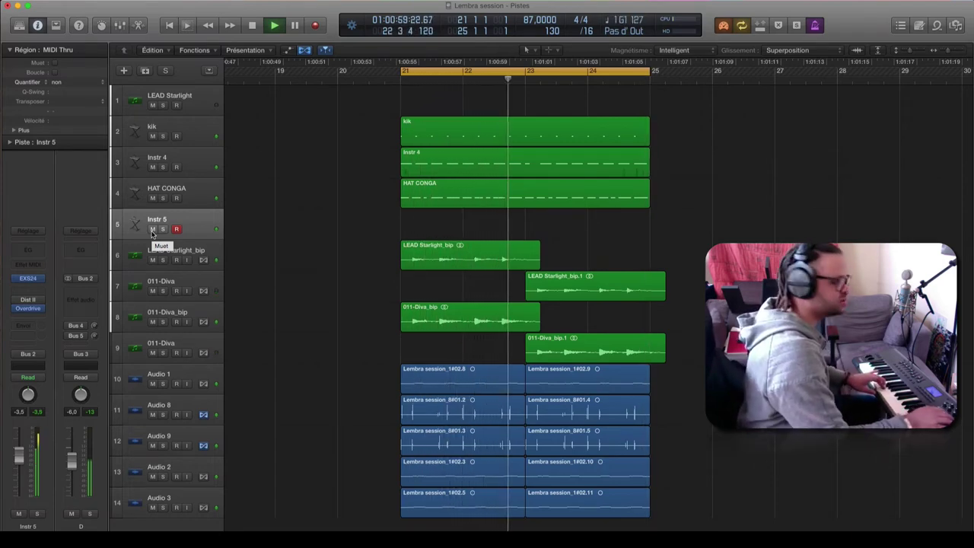
{"action": "key", "text": "r"}
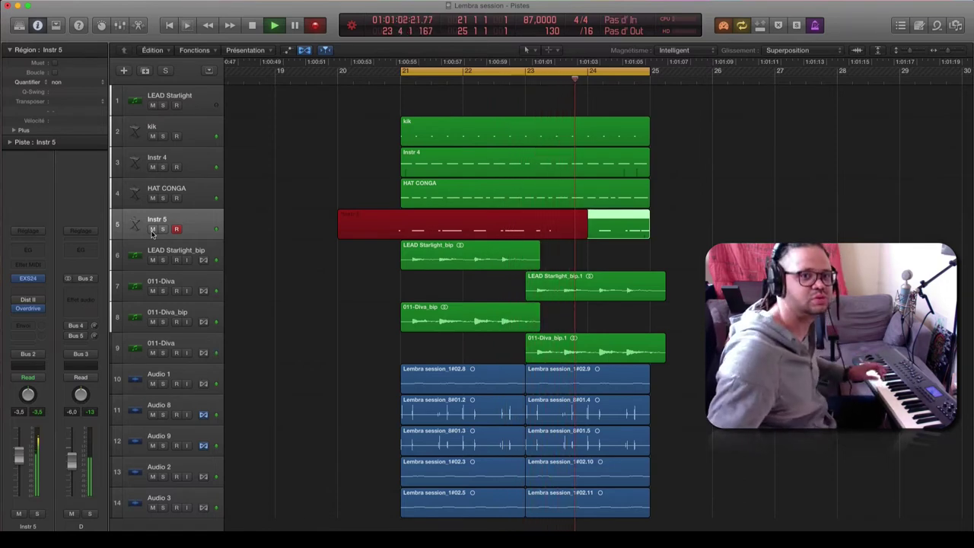
{"action": "left_click", "coordinate": [274, 24]}
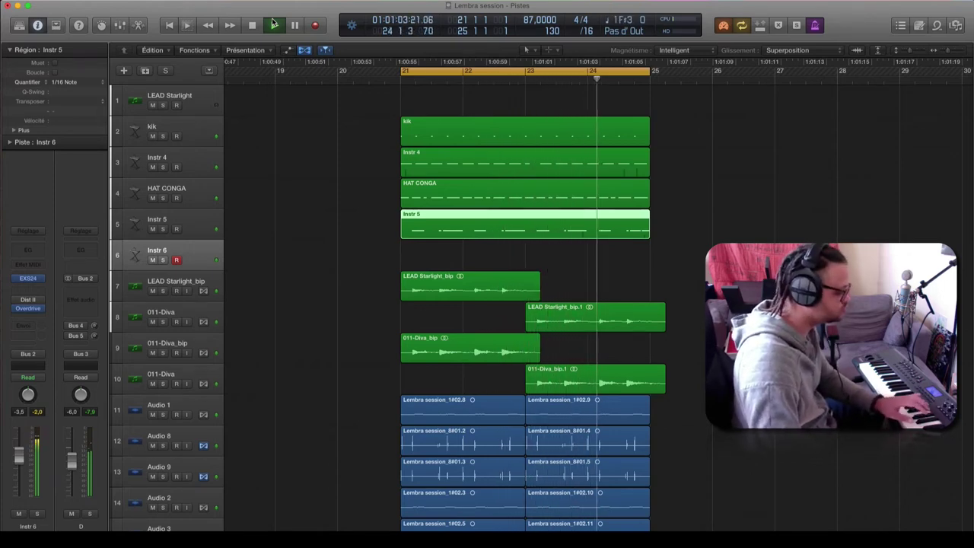
- Record a part on the Instr 6 track from bar 21 to 25, quantized to 1/16 Note, and duplicate that track
{"action": "key", "text": "r"}
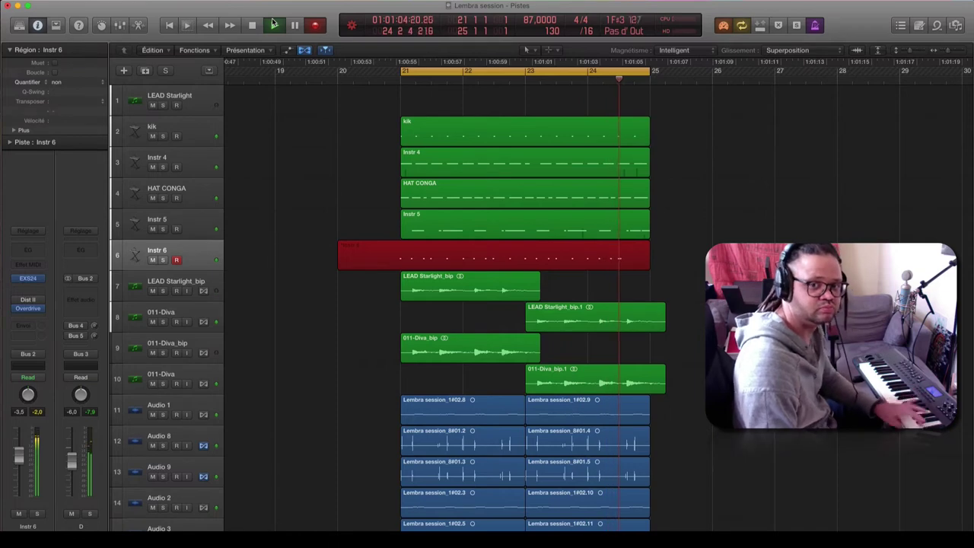
{"action": "key", "text": "space"}
{"action": "key", "text": "space"}
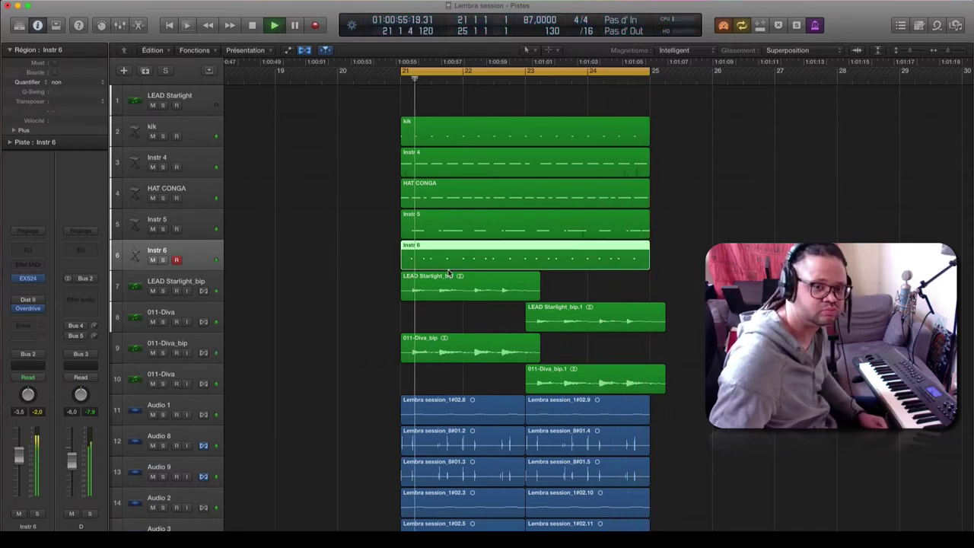
{"action": "key", "text": "super+d"}
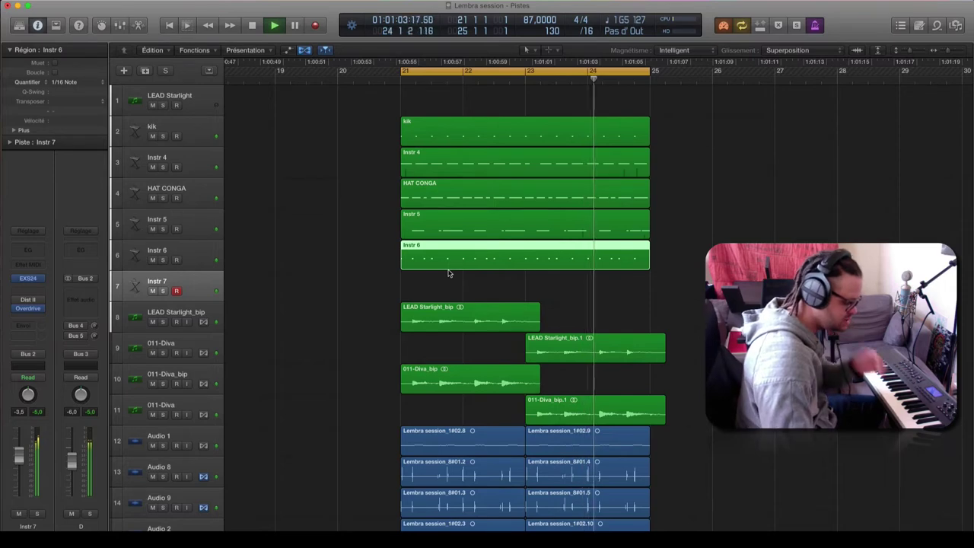
- Record a part on the Instr 7 track from bar 21 to 25, quantize it to 1/16 Note, and duplicate the track
{"action": "key", "text": "r"}
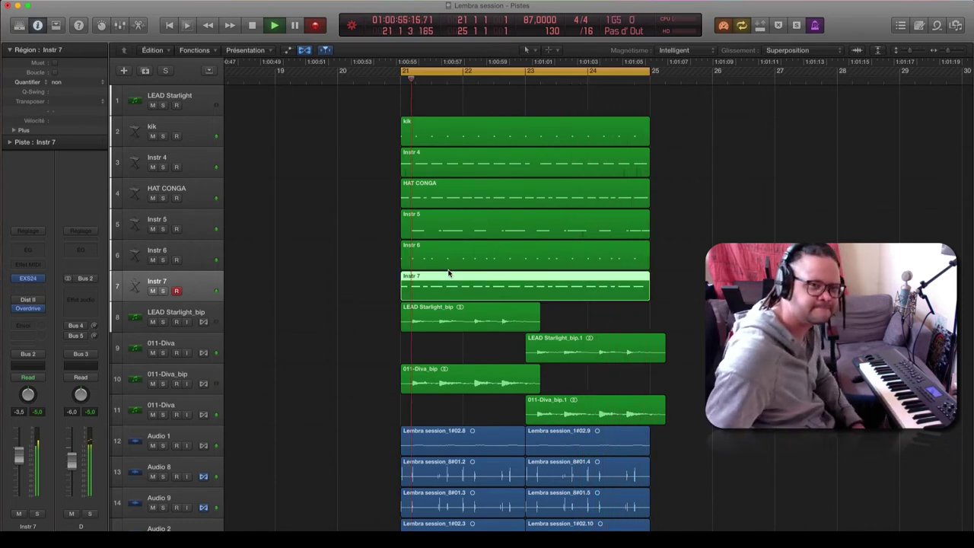
{"action": "left_click", "coordinate": [274, 26]}
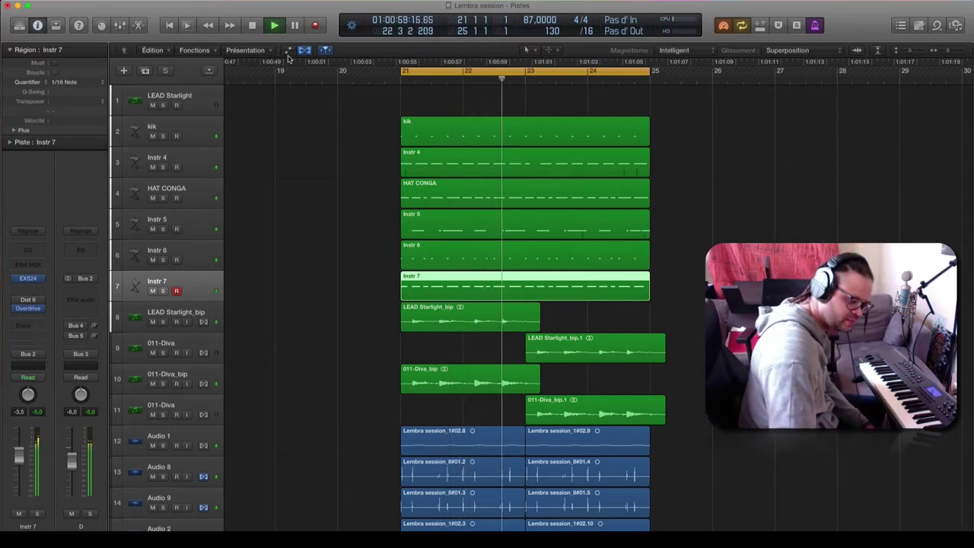
{"action": "key", "text": "super+d"}
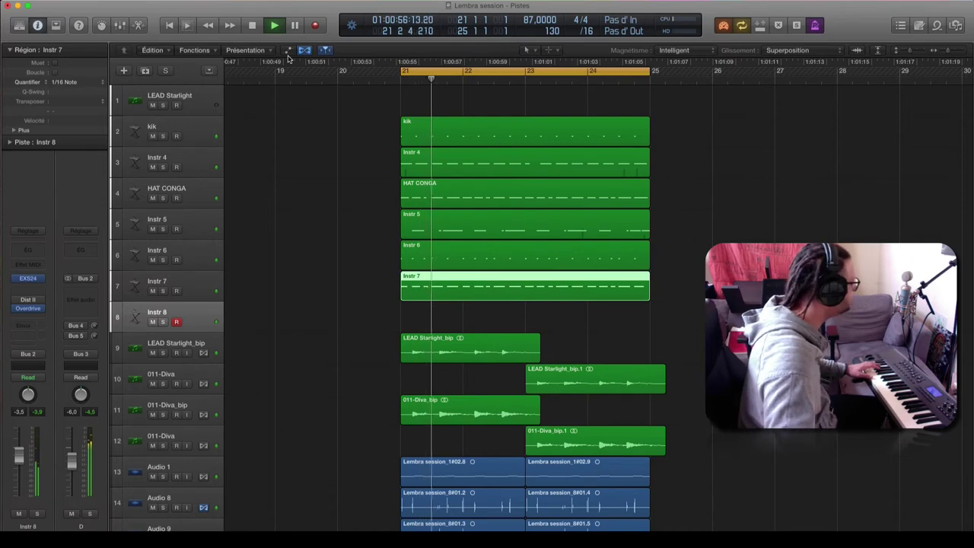
- Record a part on the Instr 8 track covering bars 21 to 25, quantize it to 1/16 Note, and duplicate that track
{"action": "key", "text": "r"}
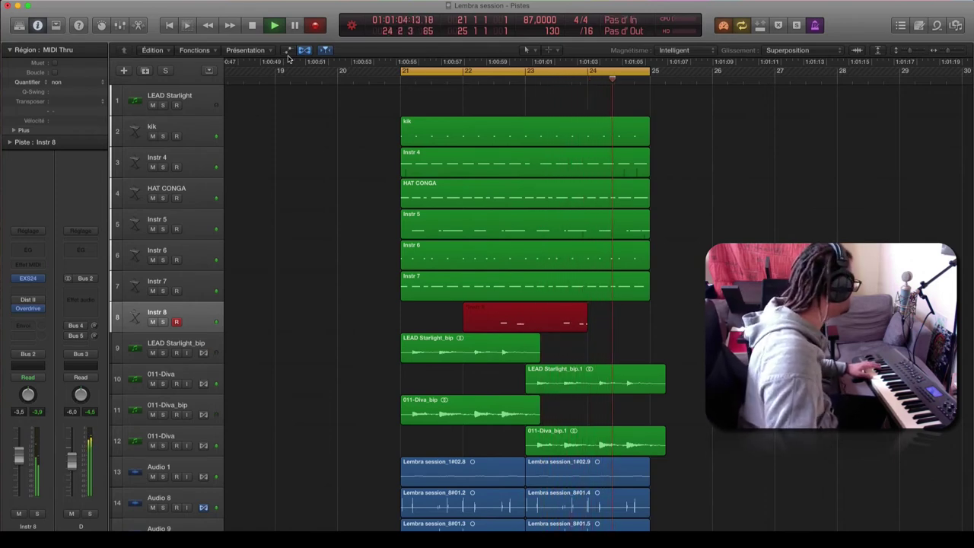
{"action": "key", "text": "space"}
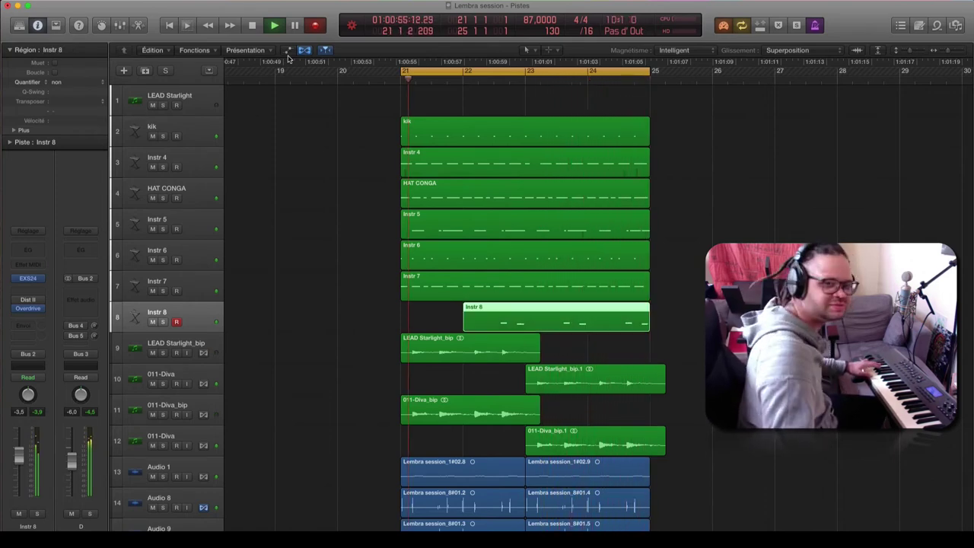
{"action": "key", "text": "r"}
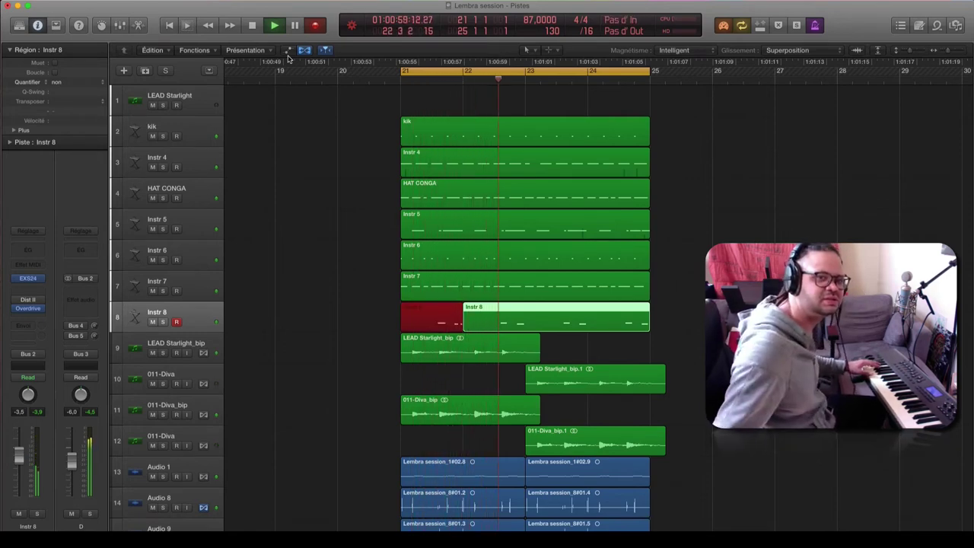
{"action": "left_click", "coordinate": [264, 27]}
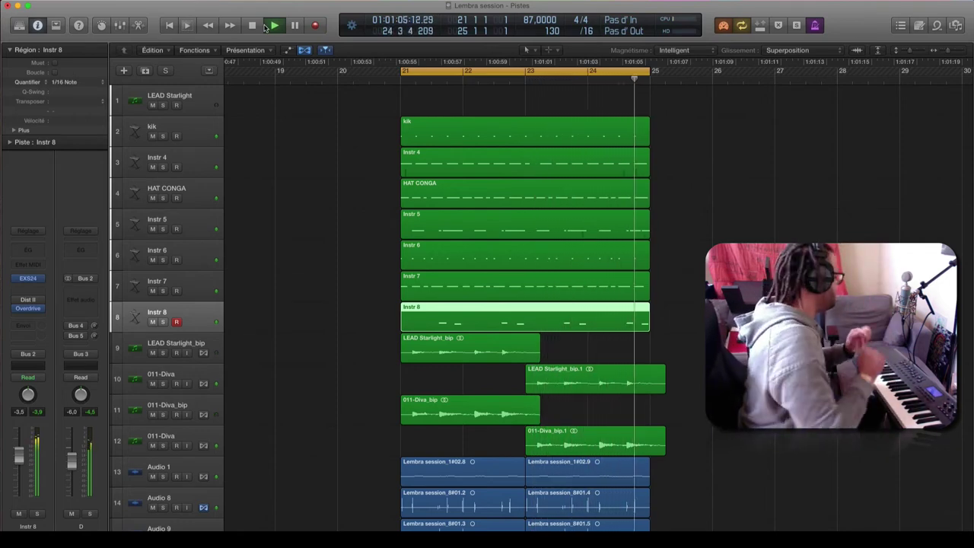
{"action": "key", "text": "super+d"}
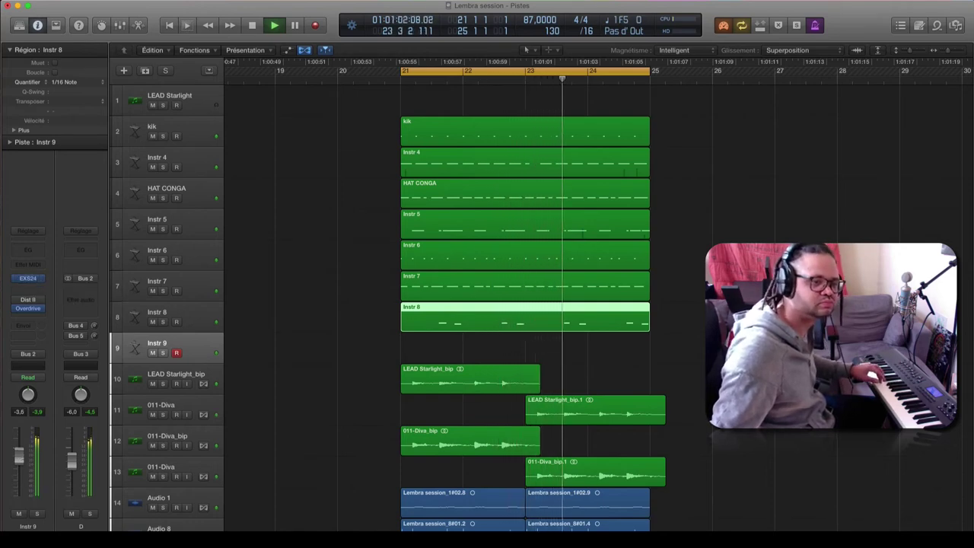
- Lower the Instr 9 volume to -16.8 dB and record a part on it from bar 21 to 25, quantized to 1/16 Note
{"action": "mouse_move", "coordinate": [17, 475]}
{"action": "left_mouse_down"}
{"action": "mouse_move", "coordinate": [19, 465]}
{"action": "mouse_move", "coordinate": [18, 476]}
{"action": "left_mouse_up"}
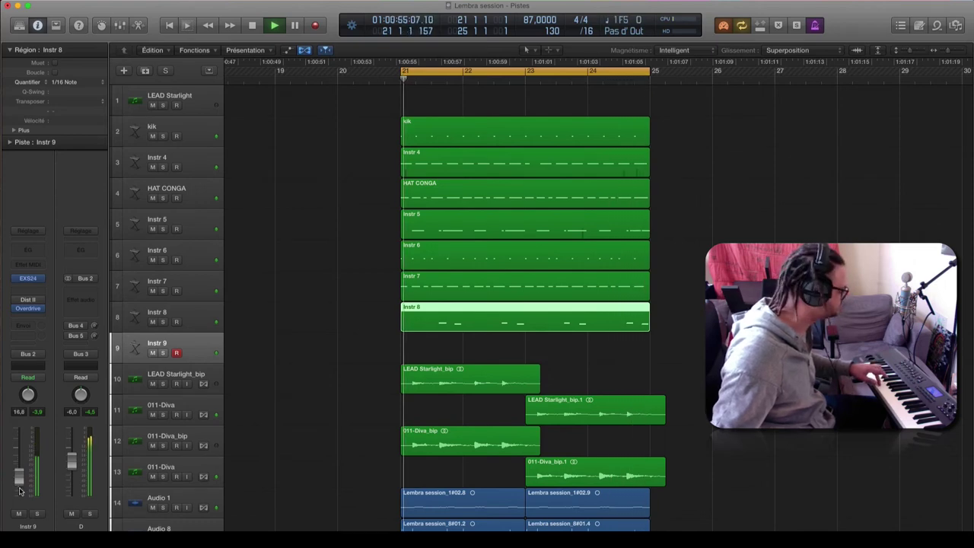
{"action": "left_click", "coordinate": [315, 25]}
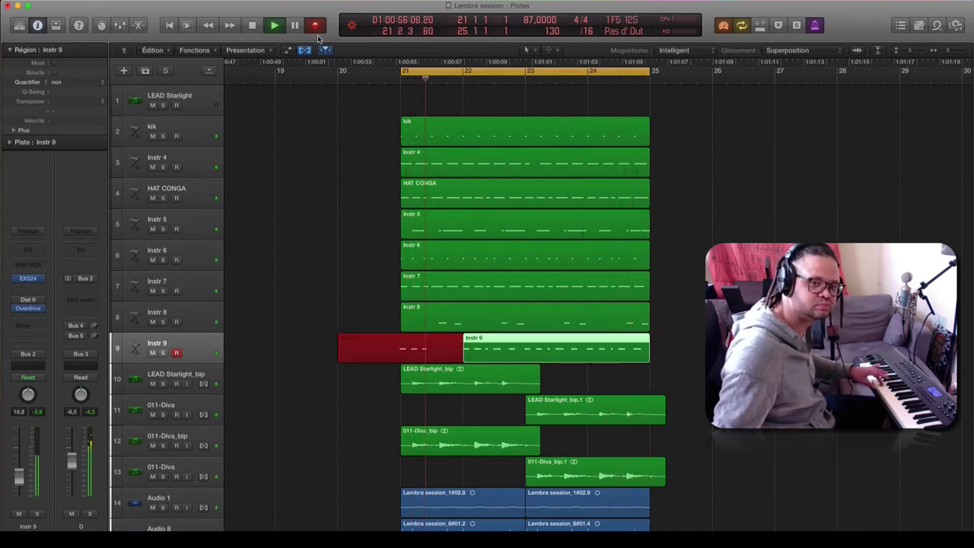
{"action": "left_click", "coordinate": [276, 25]}
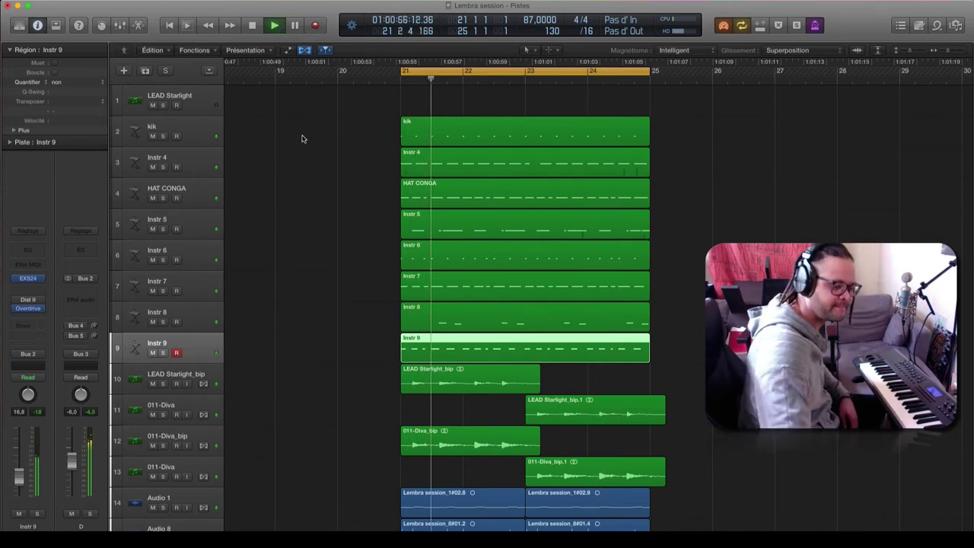
{"action": "key", "text": "q"}
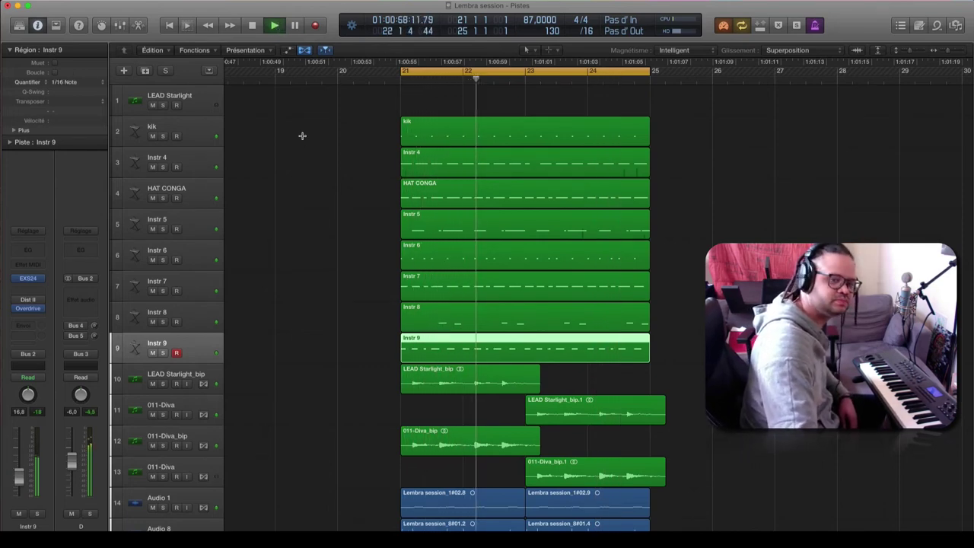
- Select the LEAD Starlight track, shrink the track heights until all 18 tracks fit, and restart loop playback
{"action": "left_click", "coordinate": [204, 107]}
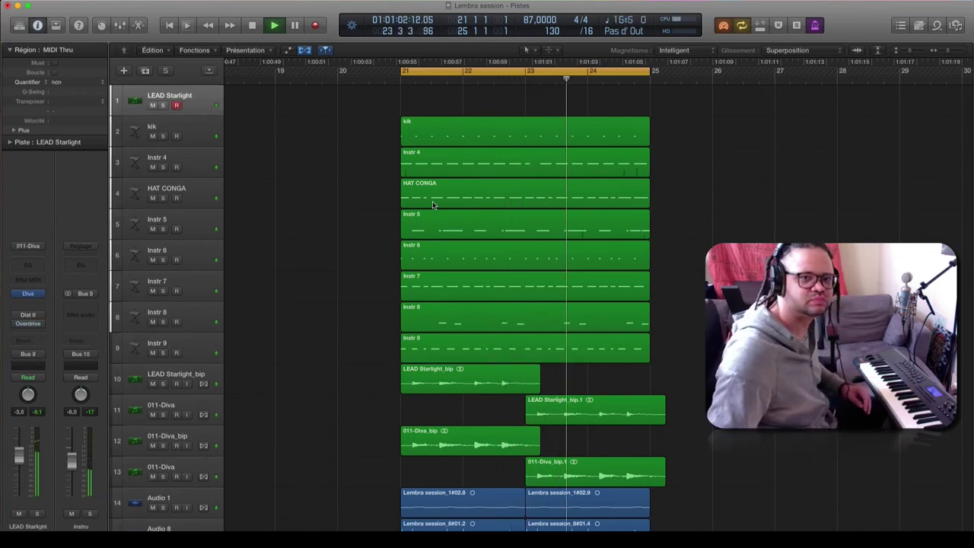
{"action": "key", "text": "super+Up"}
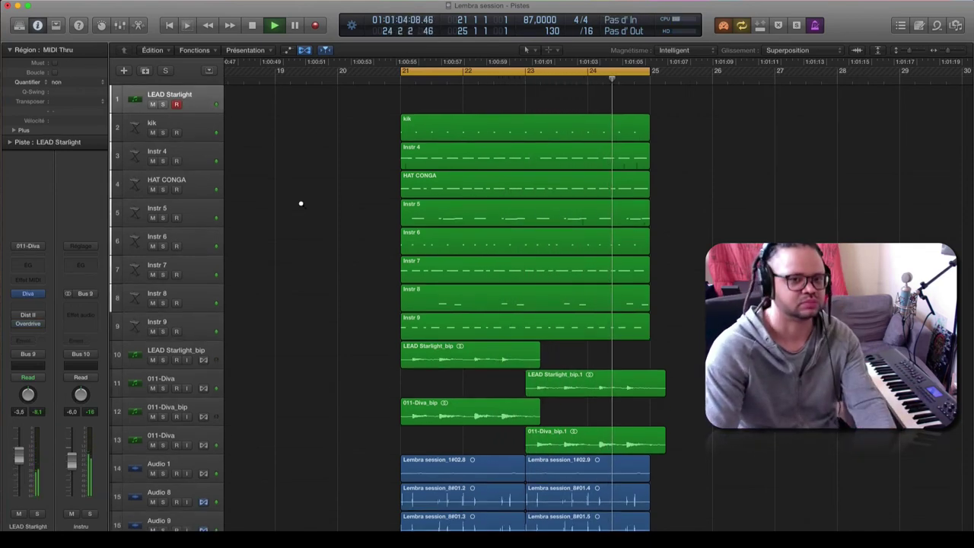
{"action": "key", "text": "super+Up"}
{"action": "key", "text": "space"}
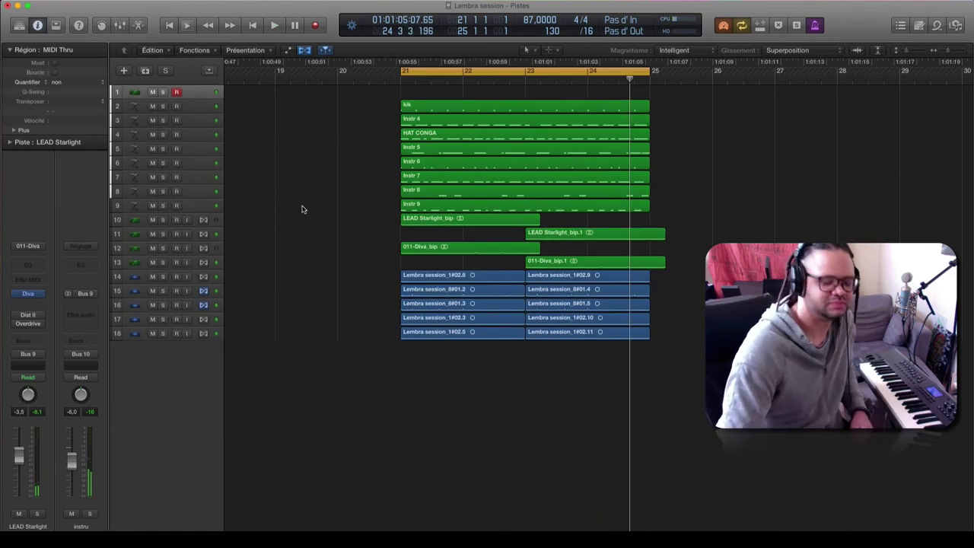
{"action": "key", "text": "space"}
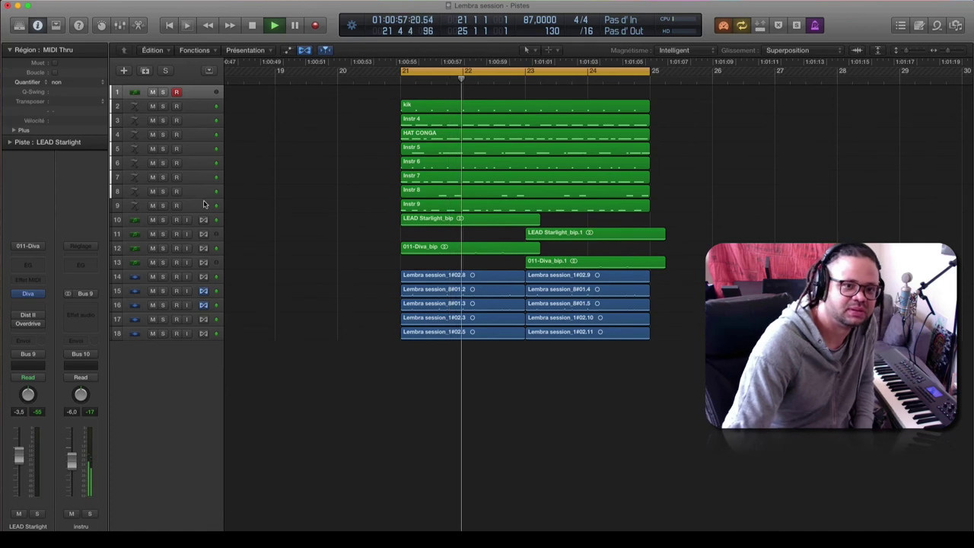
- Solo tracks 2 to 11, the Audio 1 track, and tracks 17 and 18 during playback
{"action": "left_click_drag", "start_coordinate": [162, 106], "coordinate": [162, 236]}
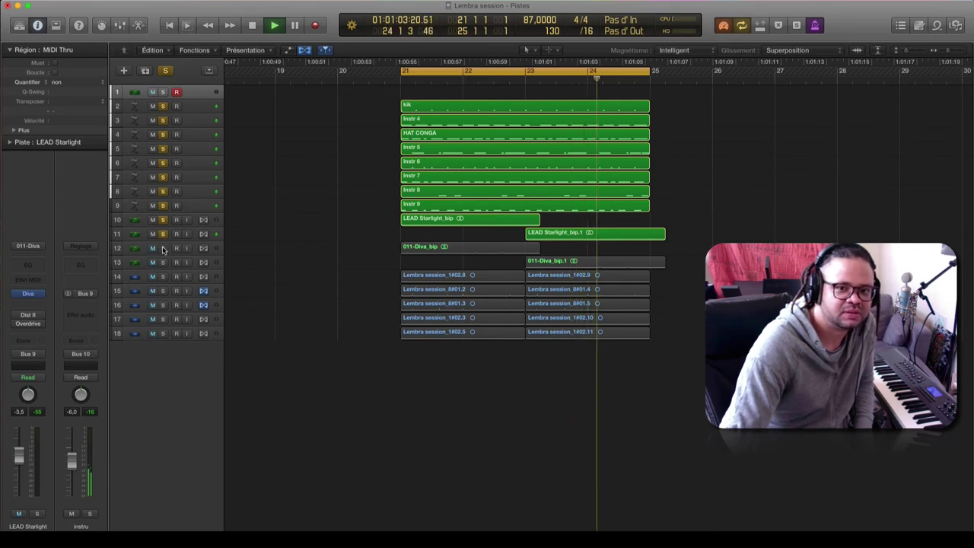
{"action": "left_click", "coordinate": [163, 277]}
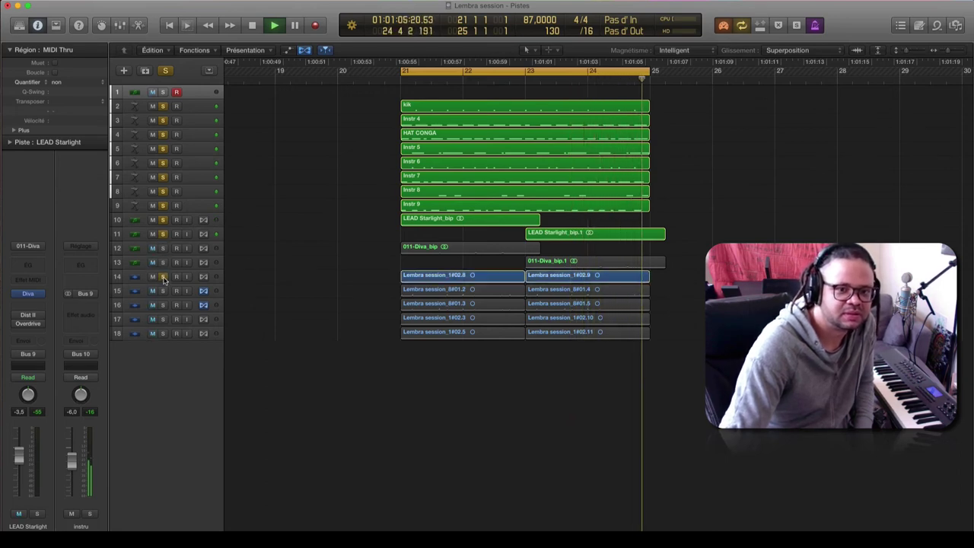
{"action": "left_click", "coordinate": [162, 291]}
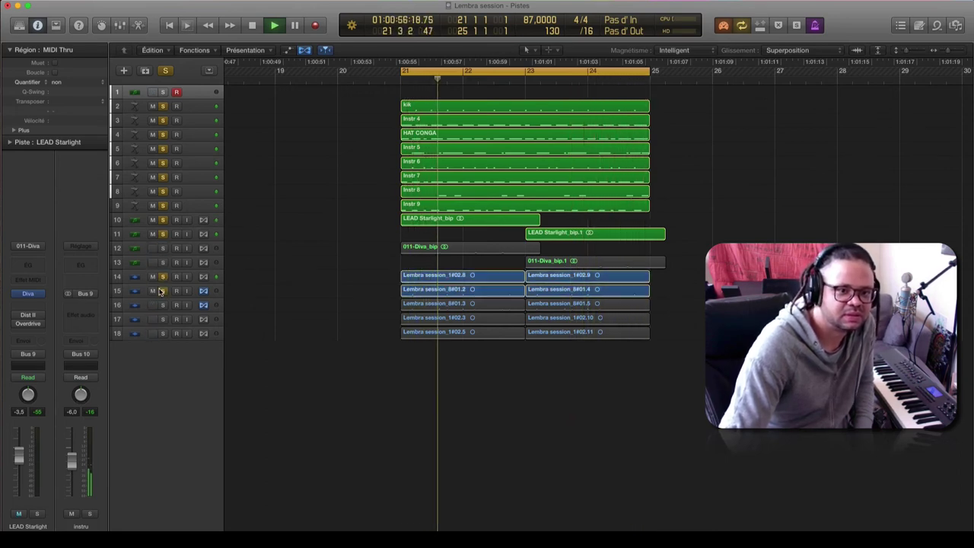
{"action": "left_click", "coordinate": [163, 291]}
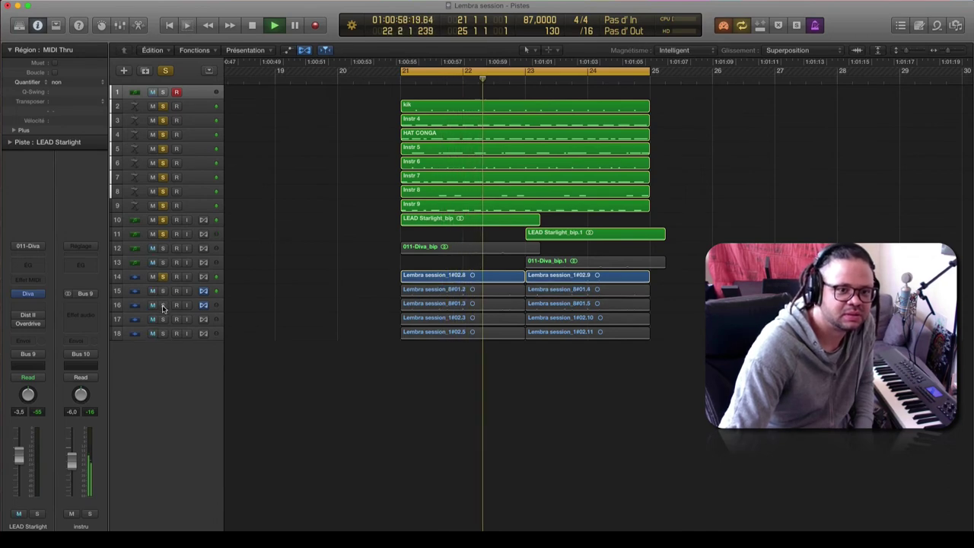
{"action": "left_click_drag", "start_coordinate": [162, 320], "coordinate": [163, 335]}
- Move the Audio 1 track below Audio 9 and solo the Audio 8 and Audio 9 tracks
{"action": "left_click_drag", "start_coordinate": [139, 280], "coordinate": [139, 304]}
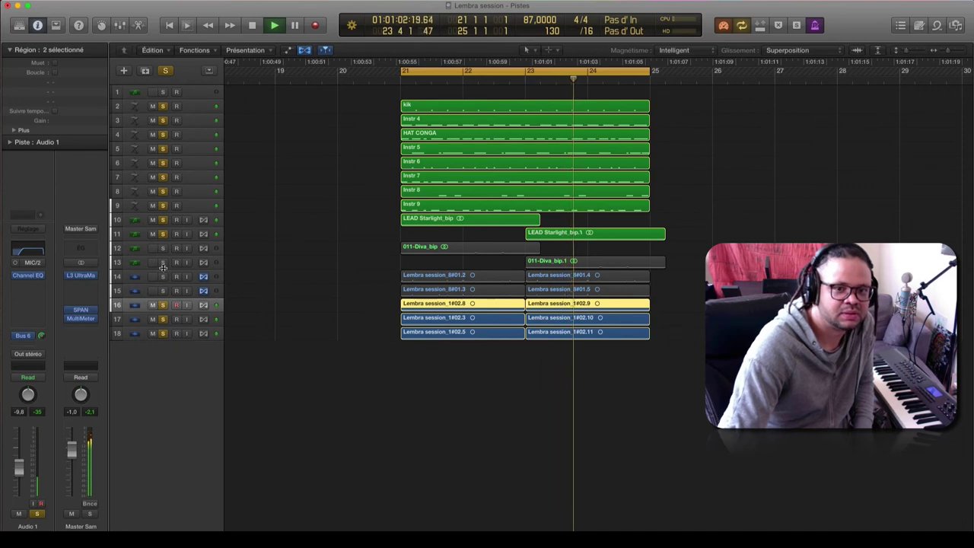
{"action": "left_click", "coordinate": [163, 276]}
{"action": "left_click", "coordinate": [162, 291]}
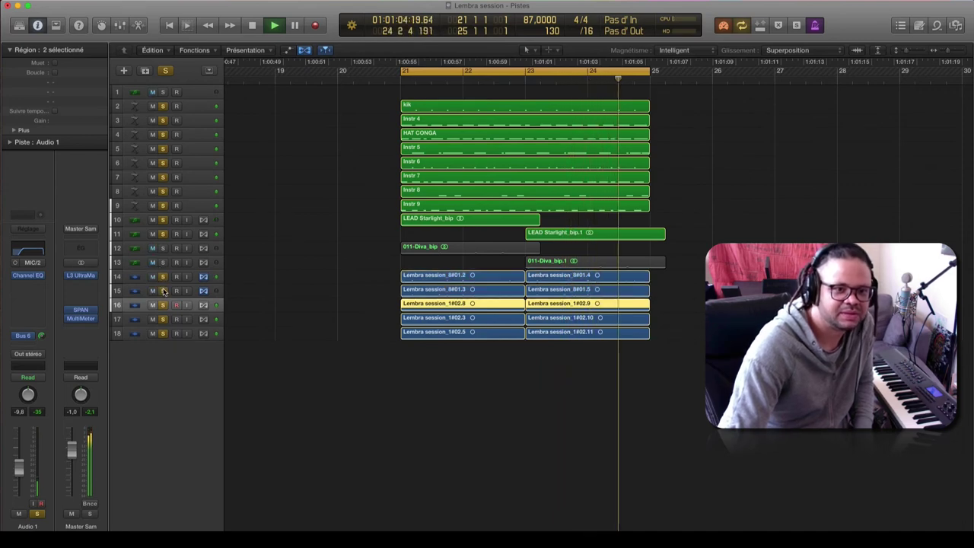
{"action": "left_click", "coordinate": [140, 282]}
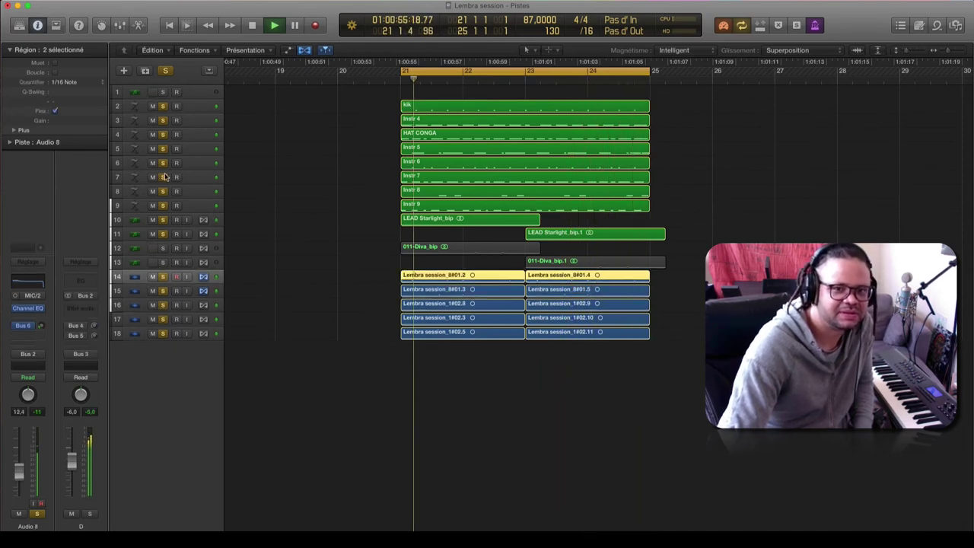
- Solo the LEAD Starlight track and show its Diva plug-in window with the patch browser accessible
{"action": "left_click", "coordinate": [149, 93]}
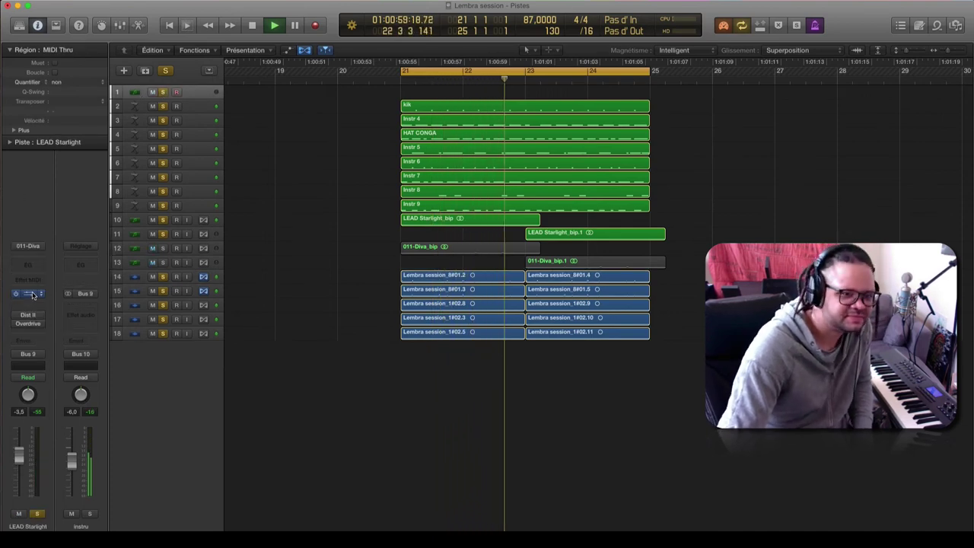
{"action": "key", "text": "v"}
{"action": "left_click_drag", "start_coordinate": [318, 94], "coordinate": [221, 81]}
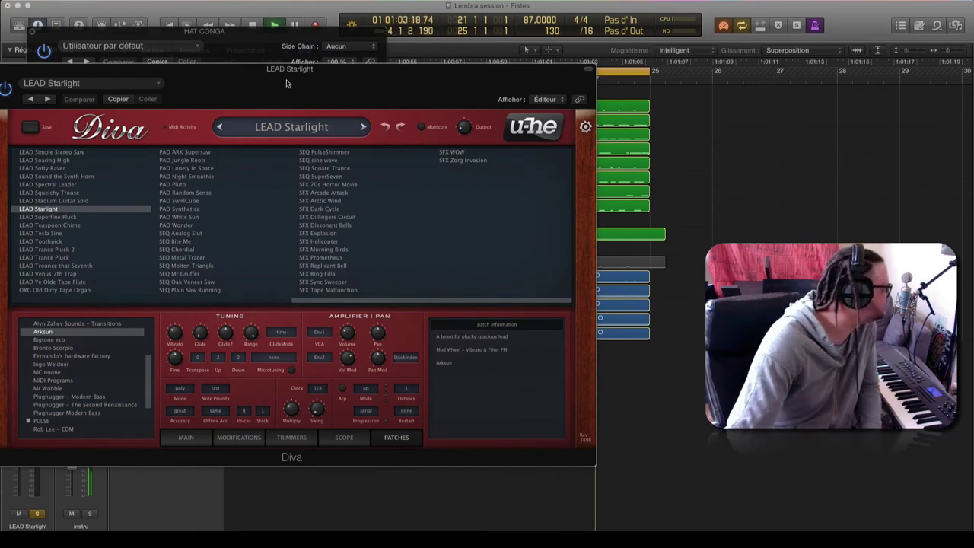
- Capture the LEAD Teaspoon Chime part from bar 21 to 25, quantize it to 1/16 Note, and close the plug-in windows
{"action": "key", "text": "super+w"}
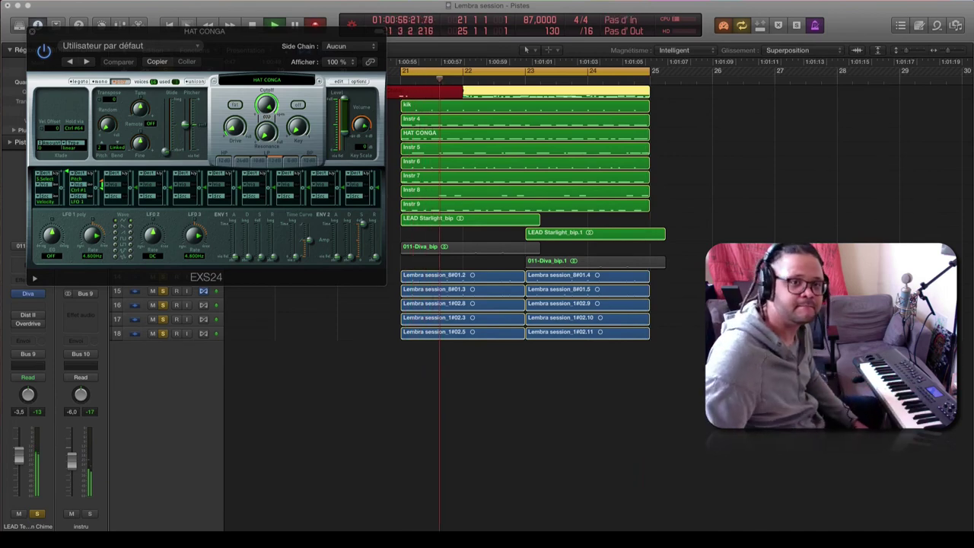
{"action": "left_click_drag", "start_coordinate": [204, 31], "coordinate": [233, 90]}
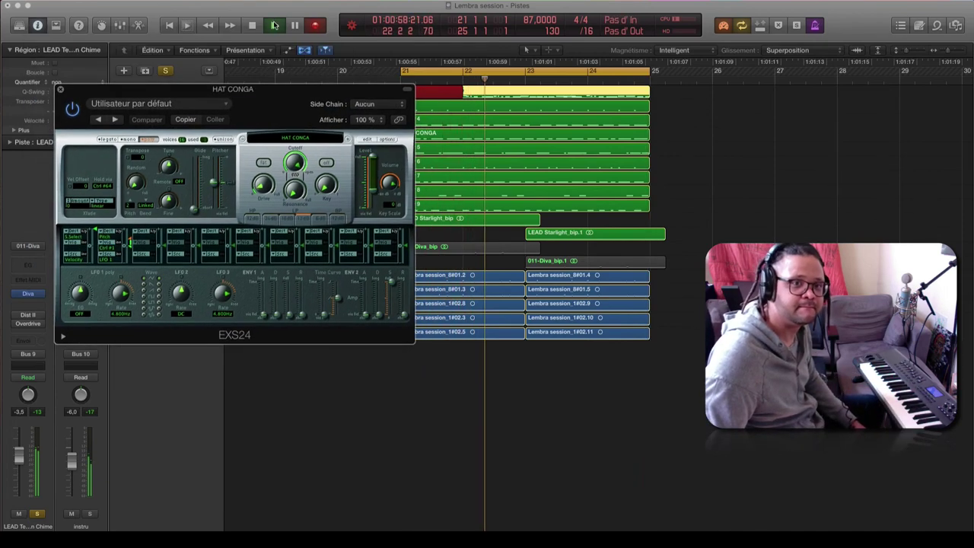
{"action": "key", "text": "shift+r"}
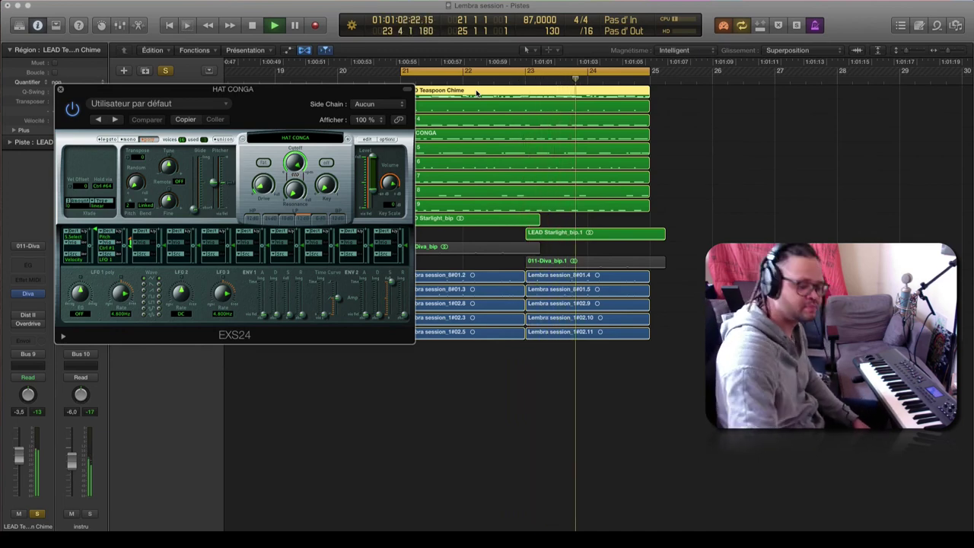
{"action": "key", "text": "super+w"}
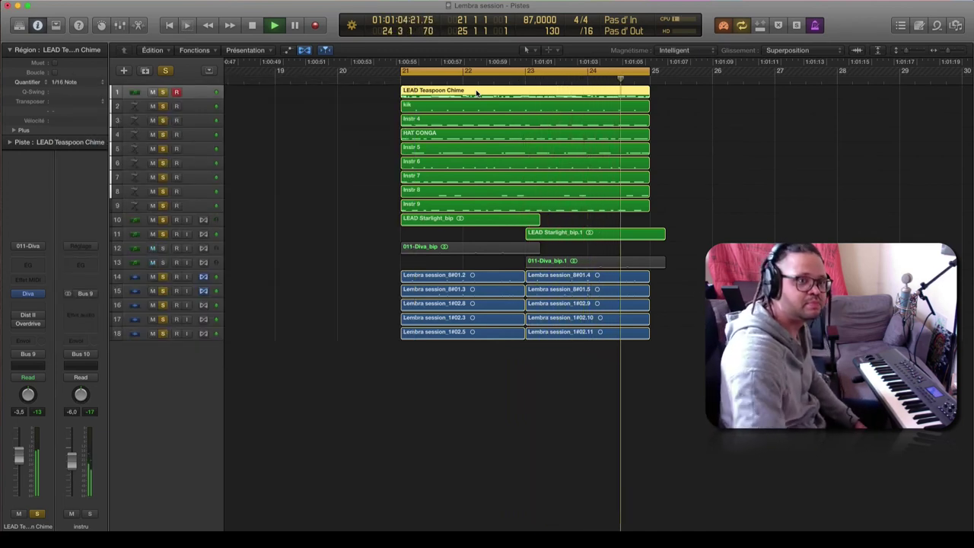
- Duplicate the LEAD Teaspoon Chime track, audition its Diva patches up to LEAD Trance Pluck, and raise the new track's volume to -0.7
{"action": "left_click", "coordinate": [146, 71]}
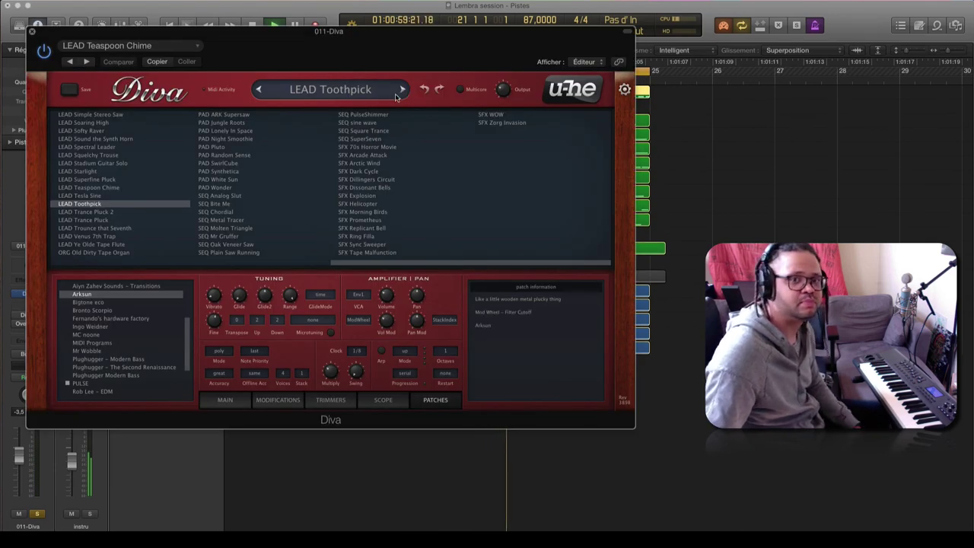
{"action": "left_click", "coordinate": [402, 90]}
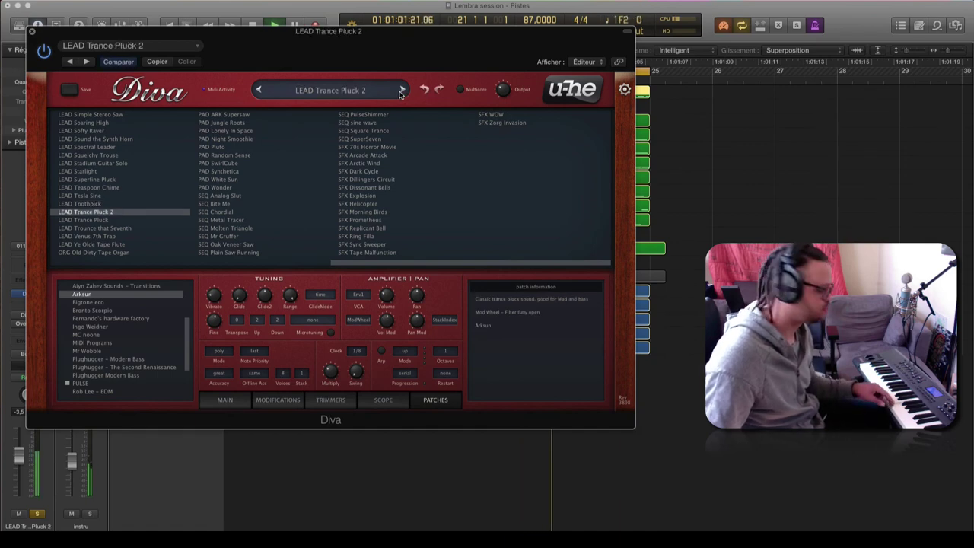
{"action": "left_click", "coordinate": [402, 90]}
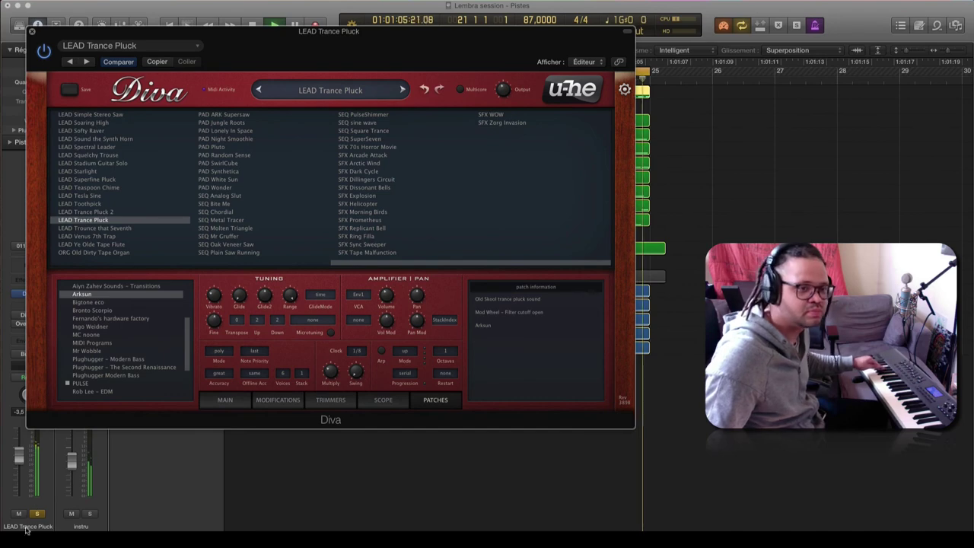
{"action": "left_click_drag", "start_coordinate": [19, 455], "coordinate": [19, 447]}
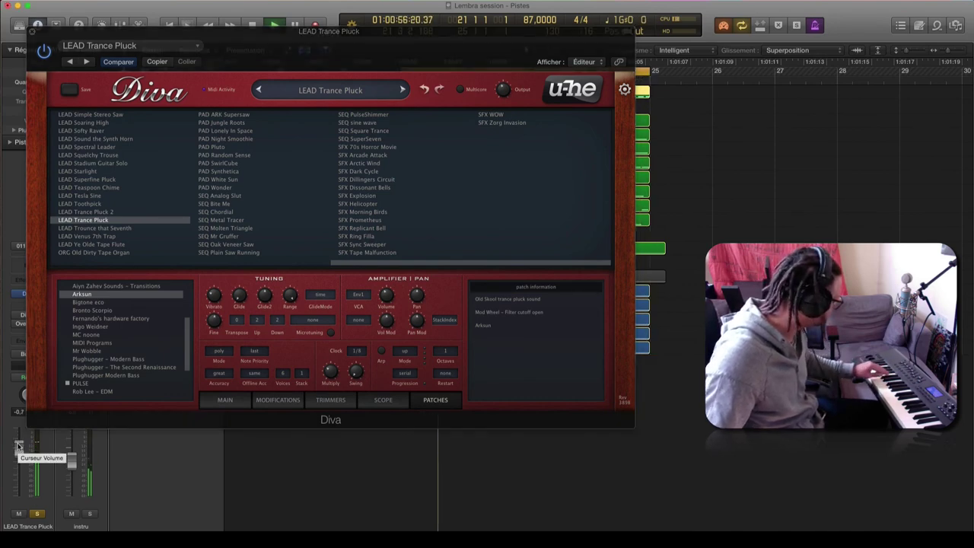
- Advance the new track's Diva patch to ORG Old Dirty Tape Organ and move the plug-in window aside
{"action": "left_click", "coordinate": [402, 89]}
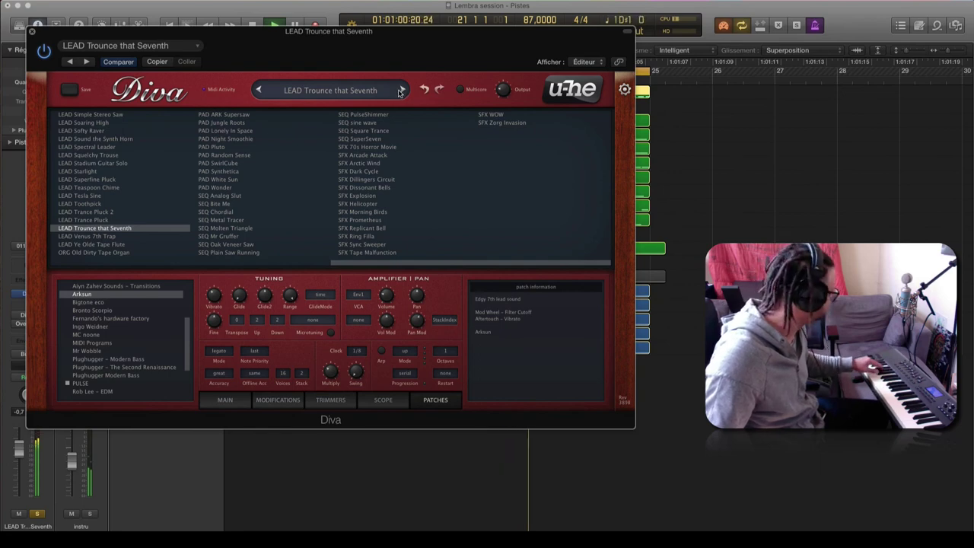
{"action": "left_click", "coordinate": [401, 90]}
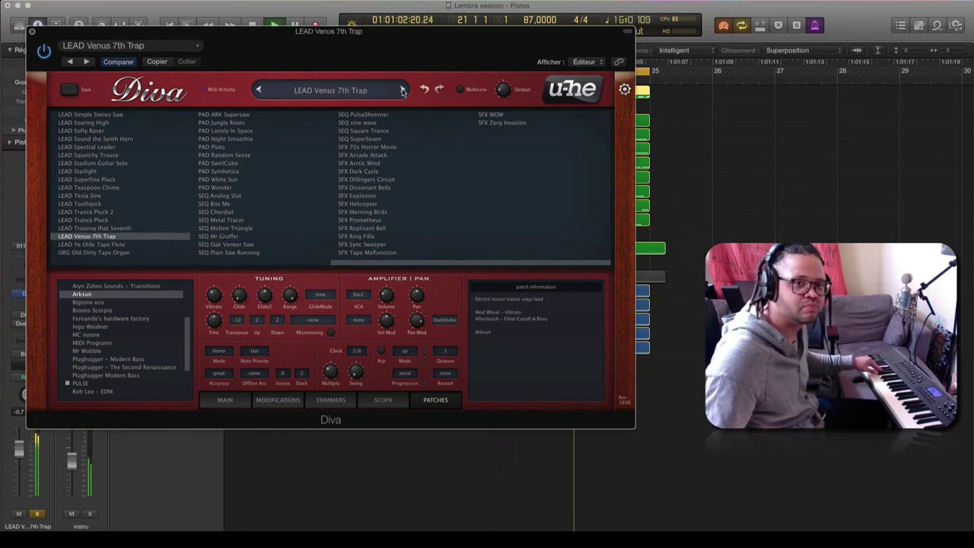
{"action": "left_click", "coordinate": [402, 90]}
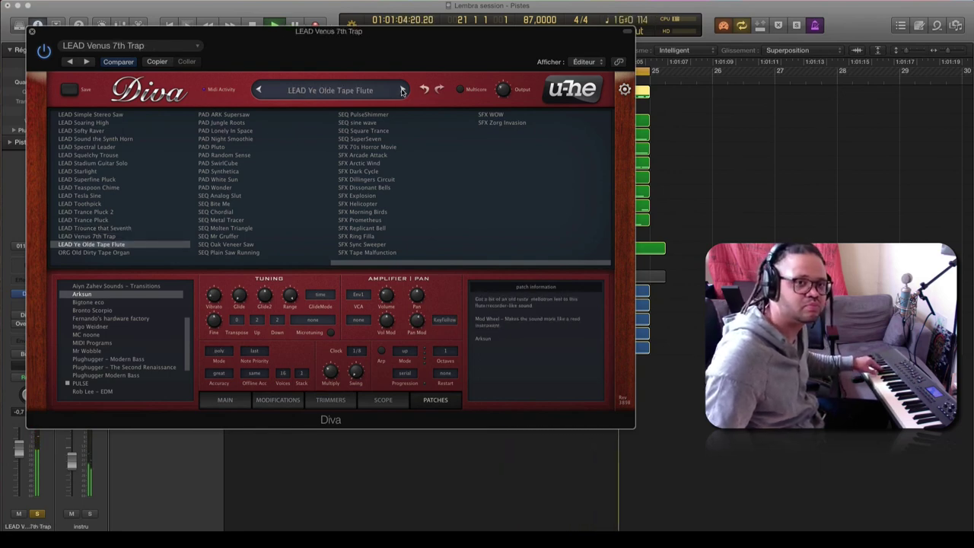
{"action": "left_click", "coordinate": [401, 90]}
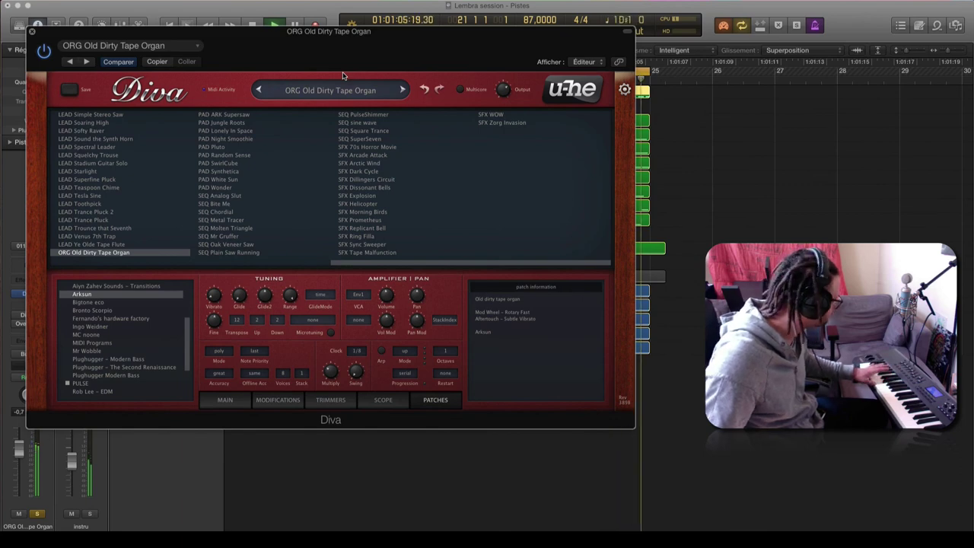
{"action": "left_click_drag", "start_coordinate": [344, 74], "coordinate": [513, 65]}
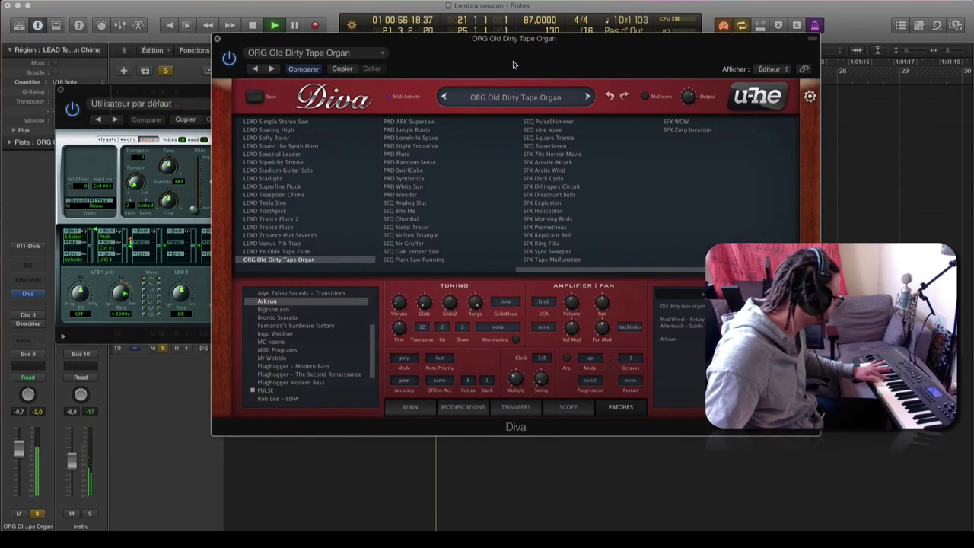
- Record the ORG Old Dirty Tape Organ part from bar 21 to 25, close the plug-in windows, quantize it to 1/16 Note and play it back
{"action": "key", "text": "space"}
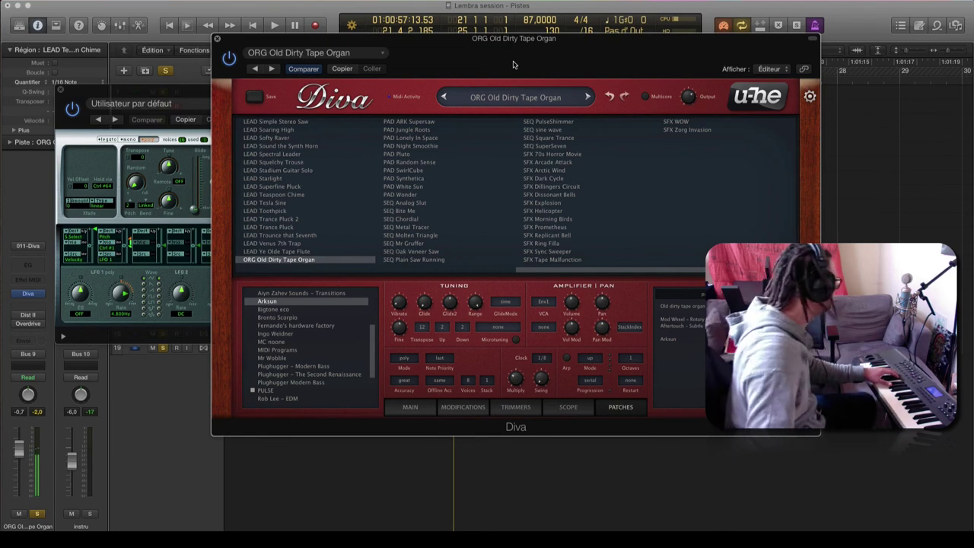
{"action": "key", "text": "space"}
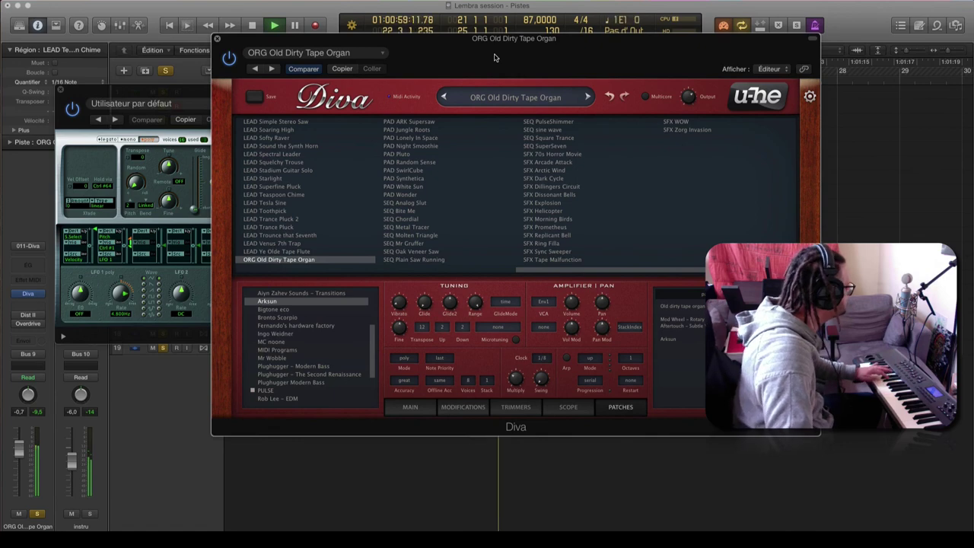
{"action": "key", "text": "r"}
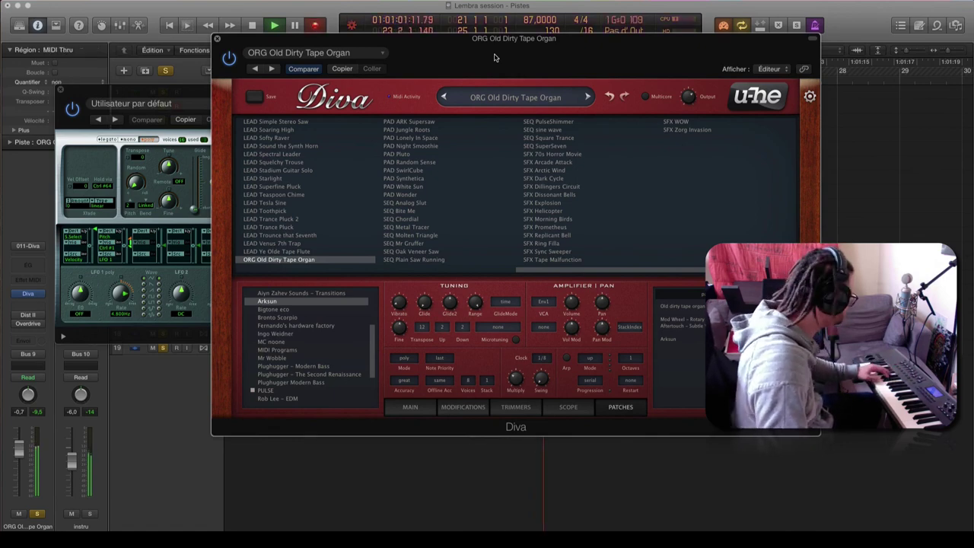
{"action": "key", "text": "super+w"}
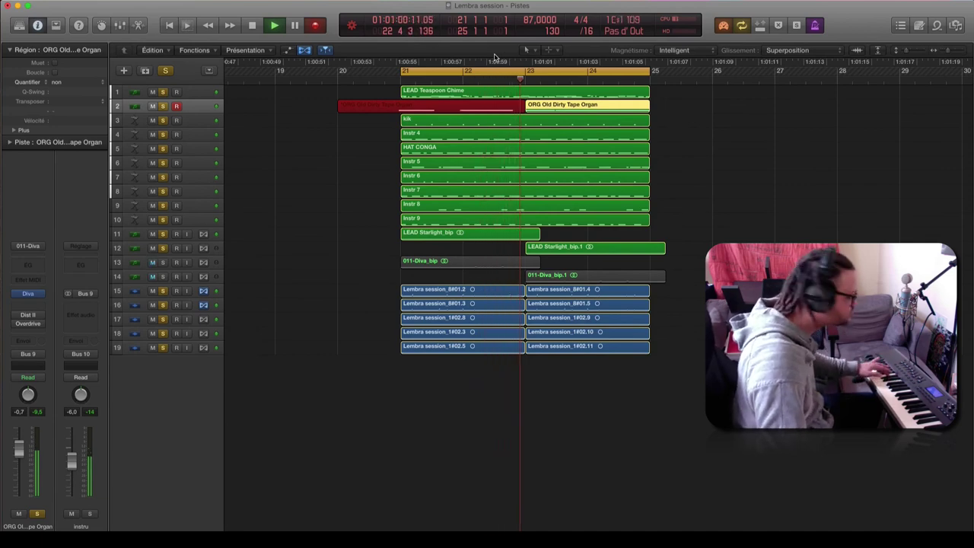
{"action": "key", "text": "space"}
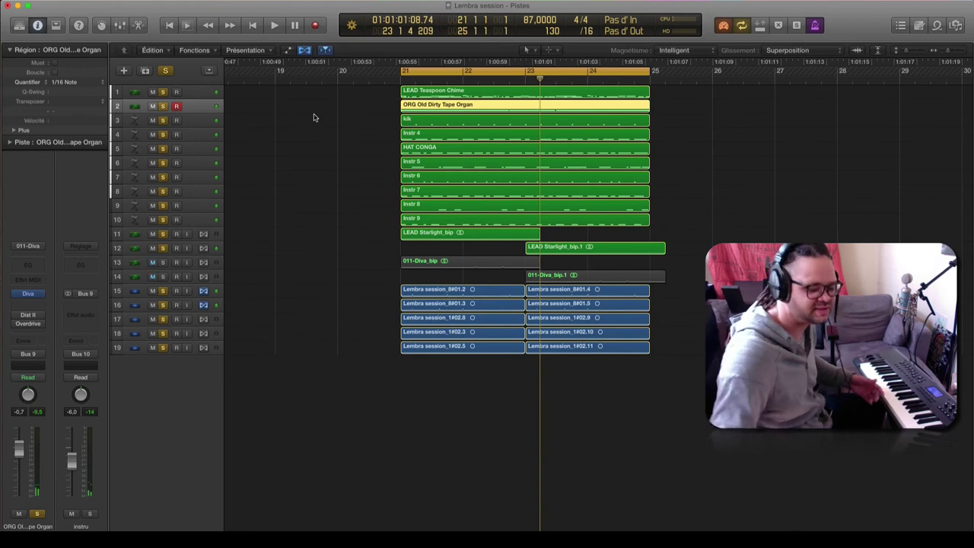
{"action": "key", "text": "space"}
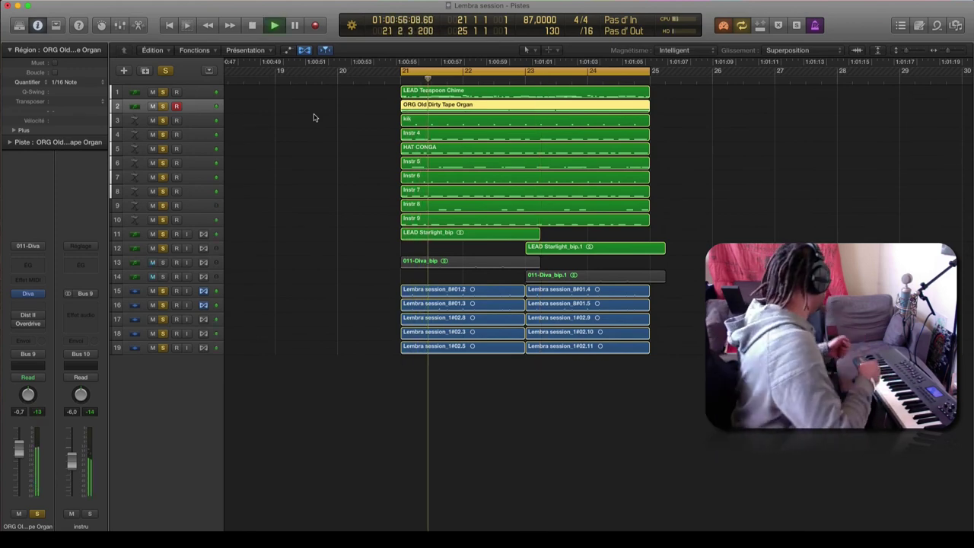